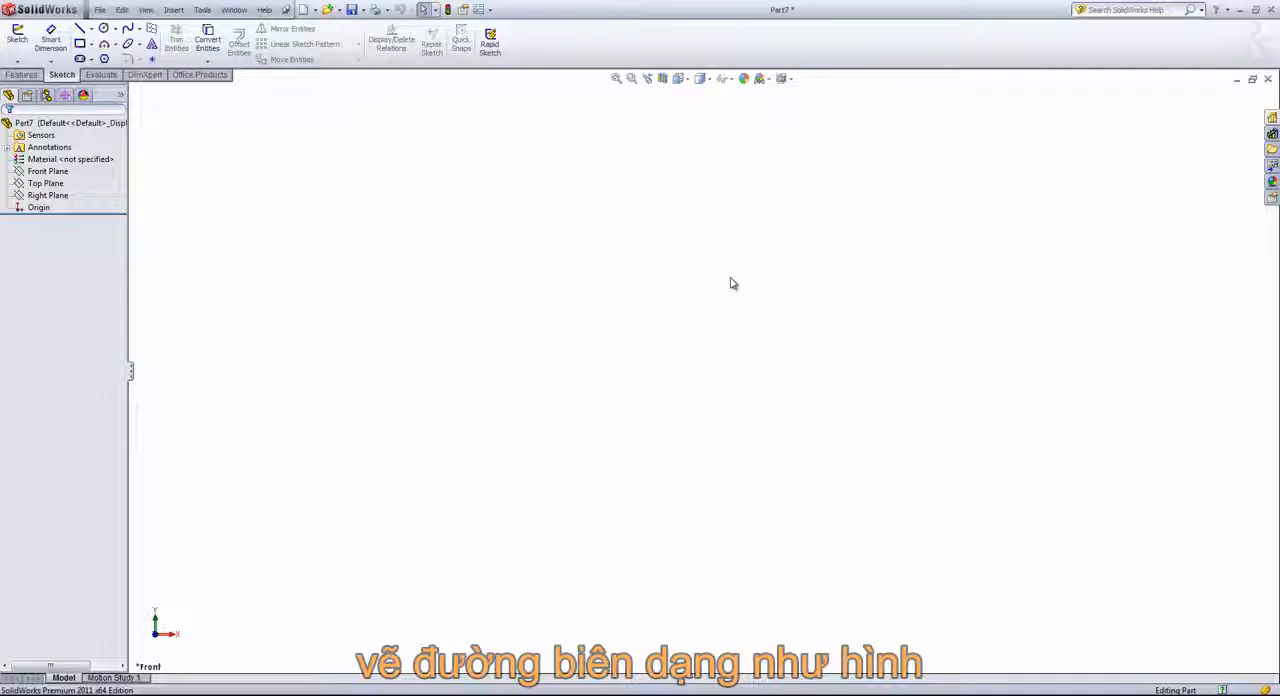
Start a sketch on the Front Plane and draw a vertical centerline about 2.65 in long upward from the origin
click(45, 171)
click(17, 40)
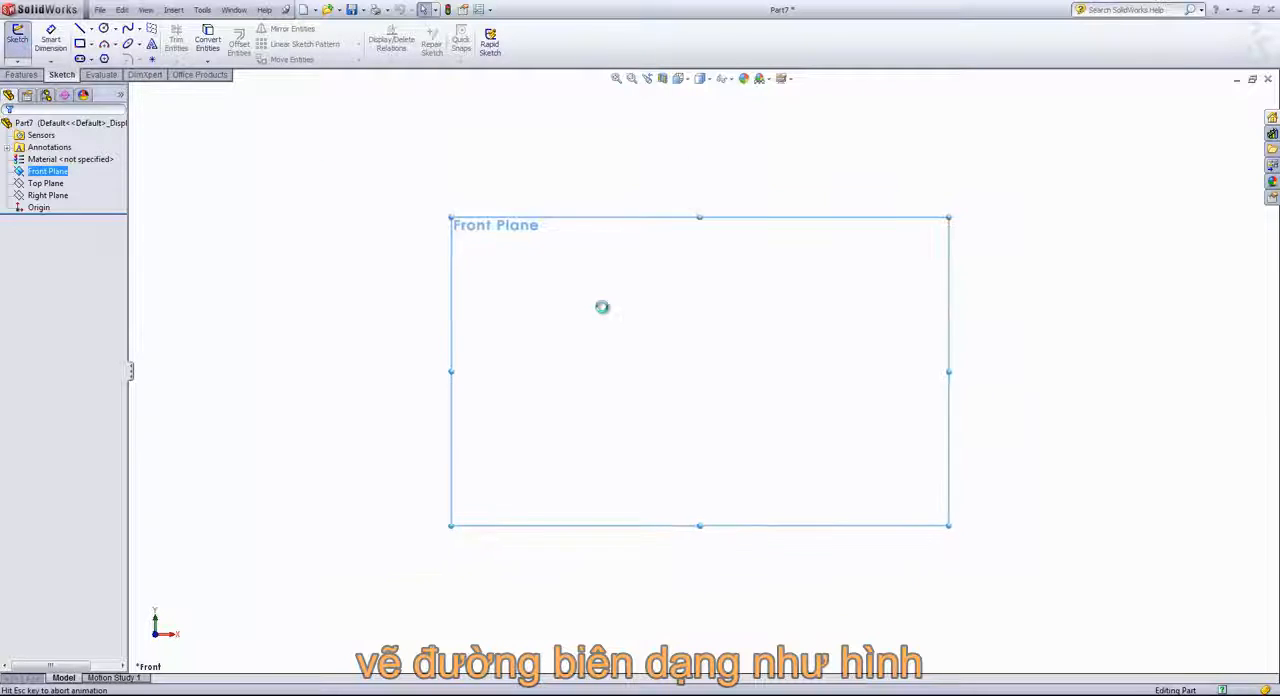
key(s)
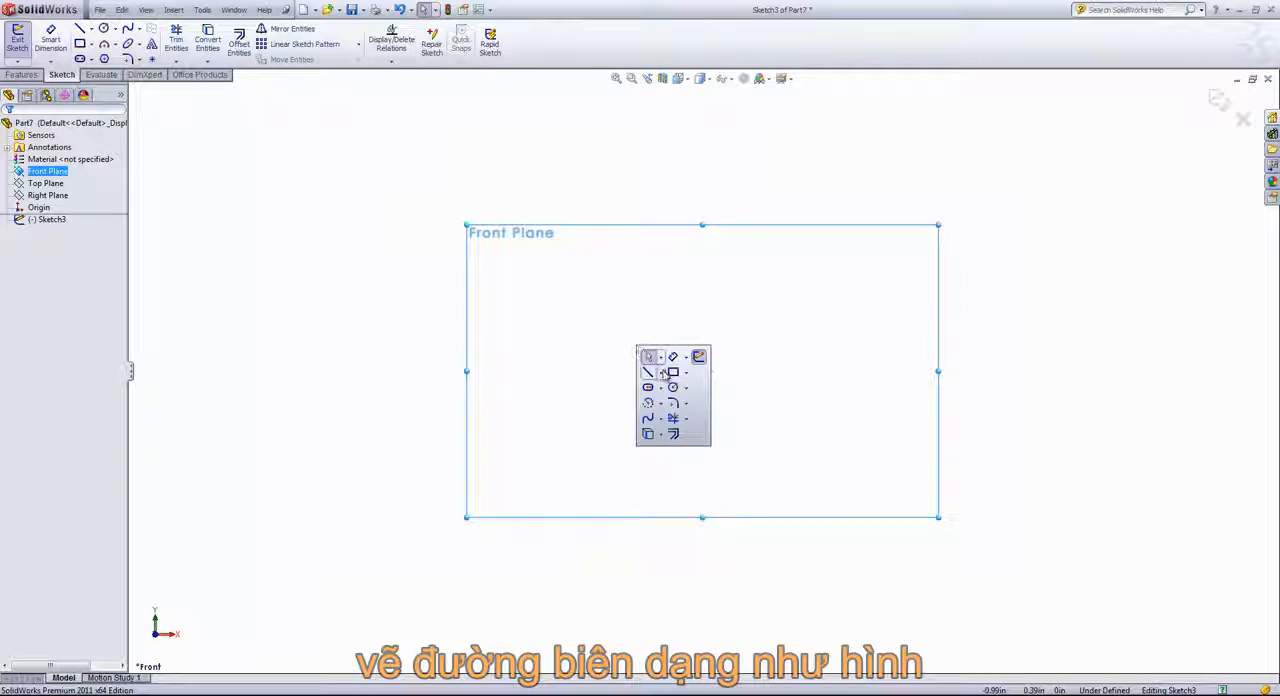
click(695, 407)
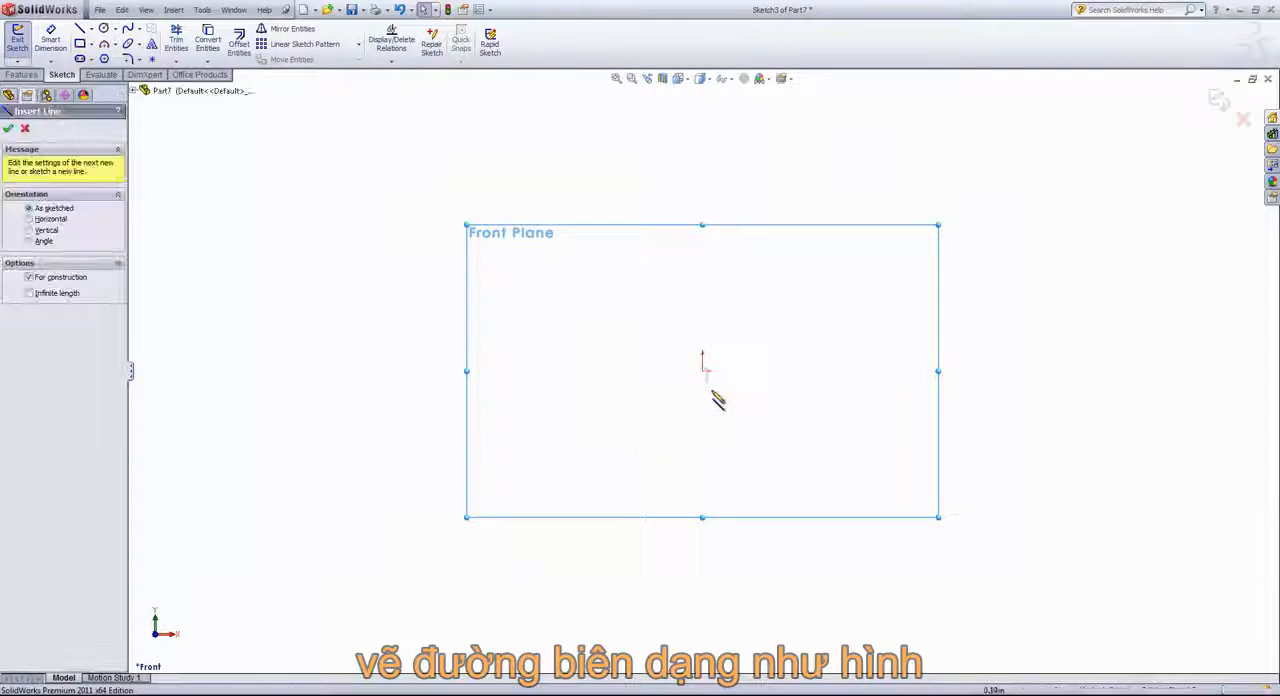
click(703, 371)
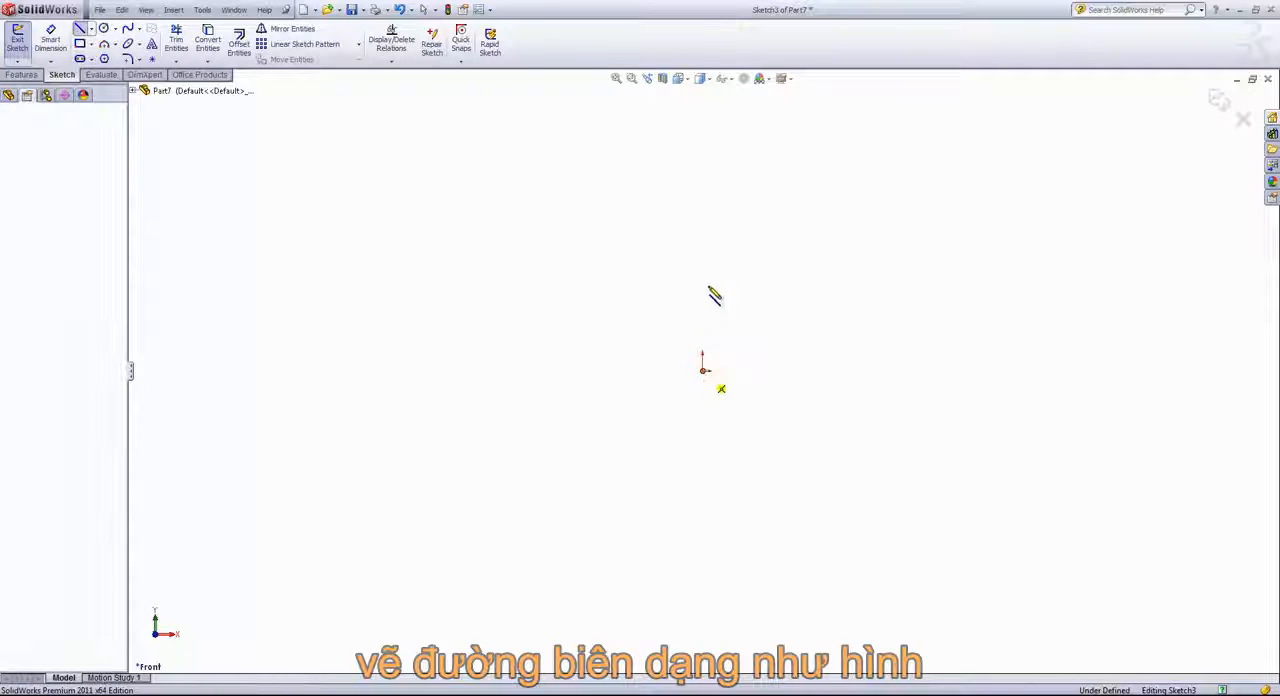
click(703, 192)
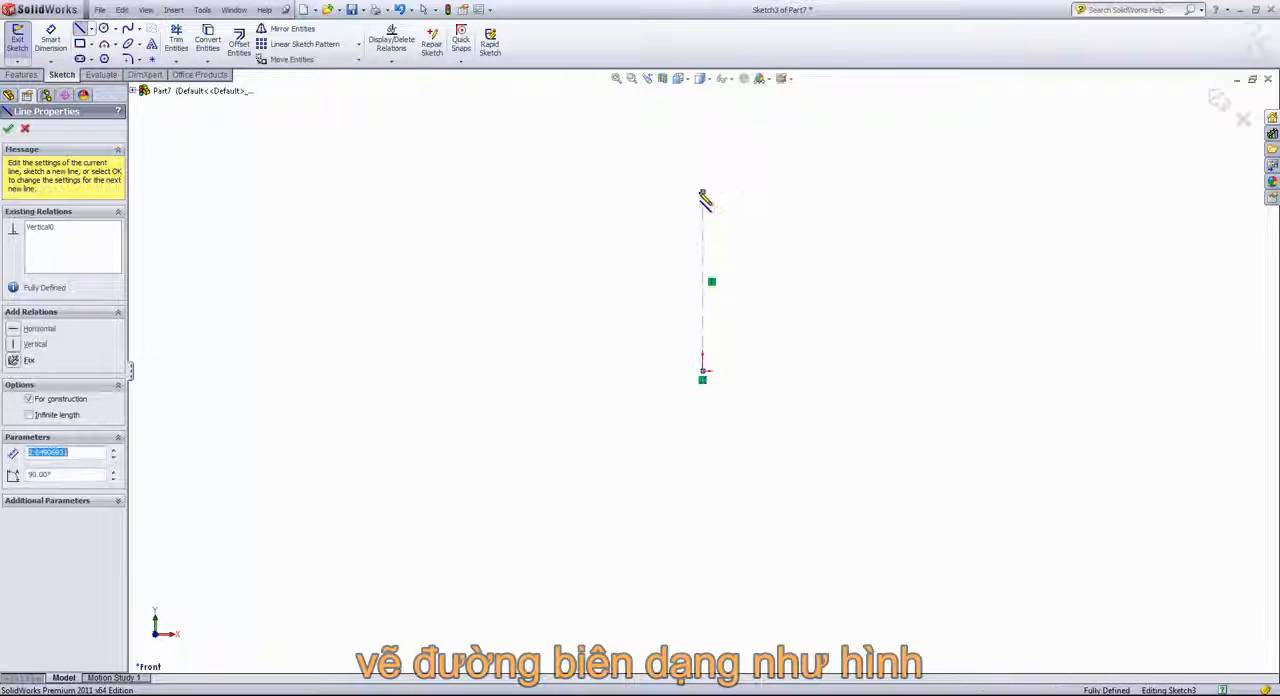
Dimension the vertical centerline's length to 3.75 in
key(s)
click(782, 230)
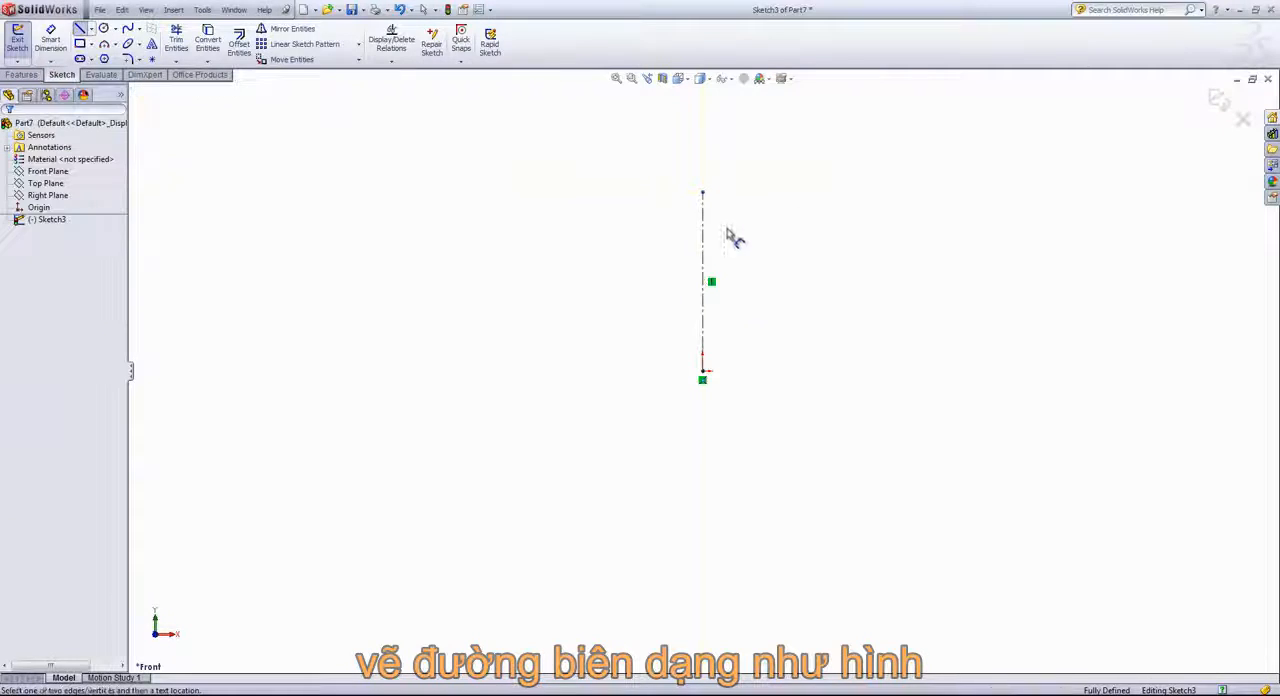
click(704, 237)
click(630, 238)
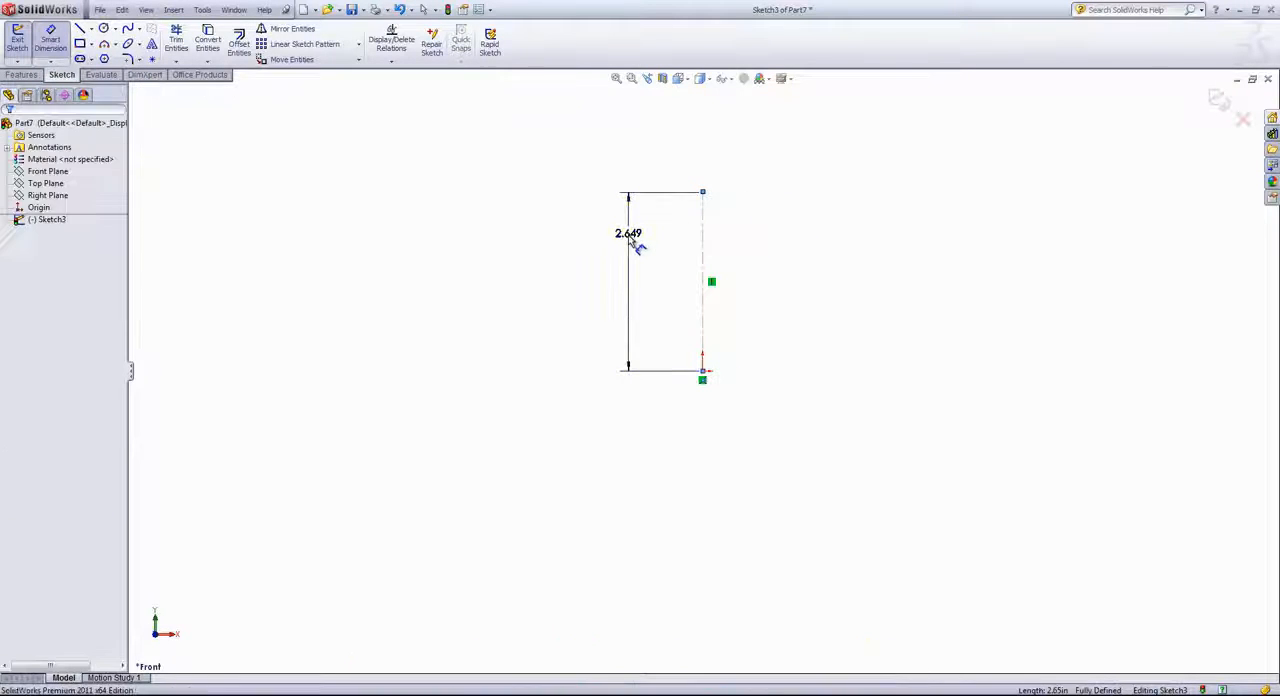
text(3.75)
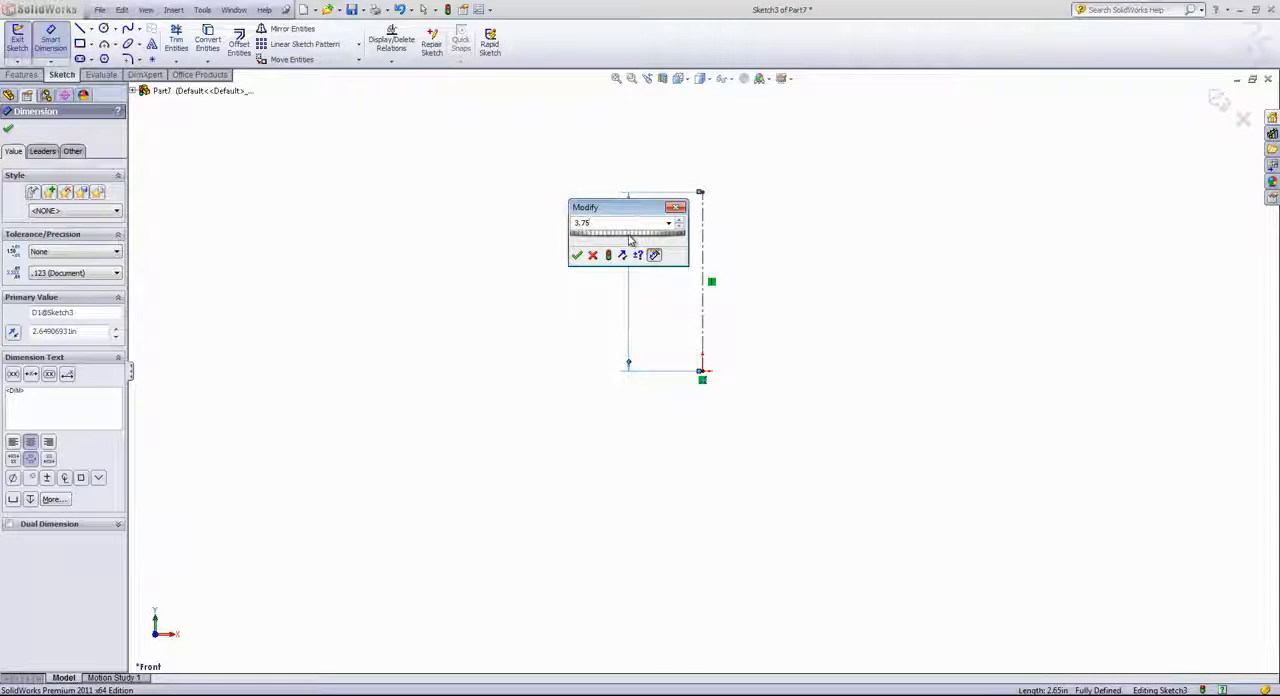
key(Return)
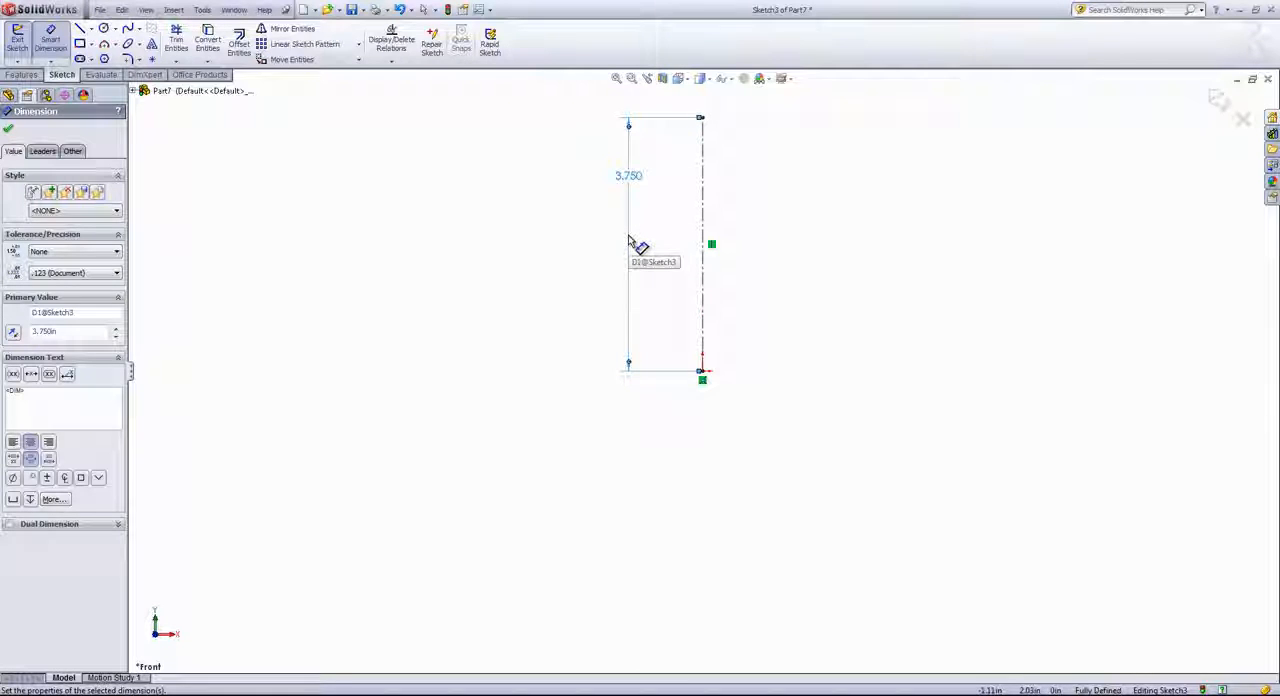
Draw the base profile: a horizontal line about 0.59 in from the centerline, a 45° line down to origin level, and a horizontal line about 0.94 in
key(s)
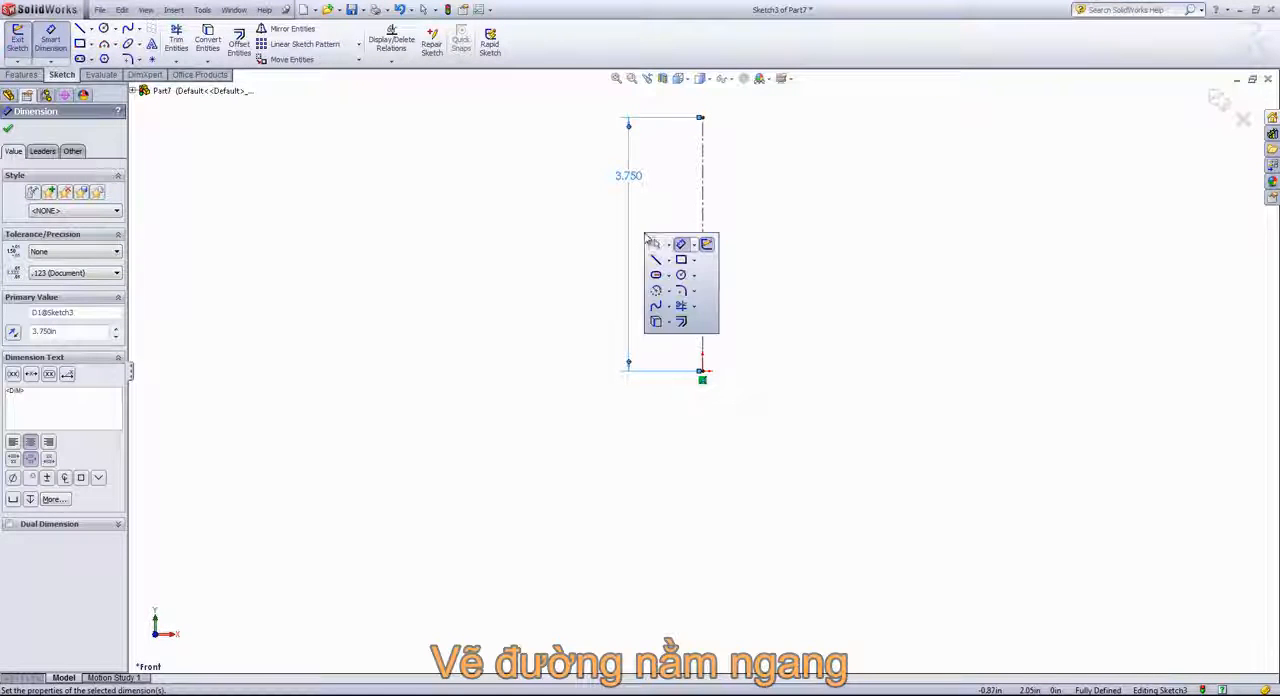
click(656, 260)
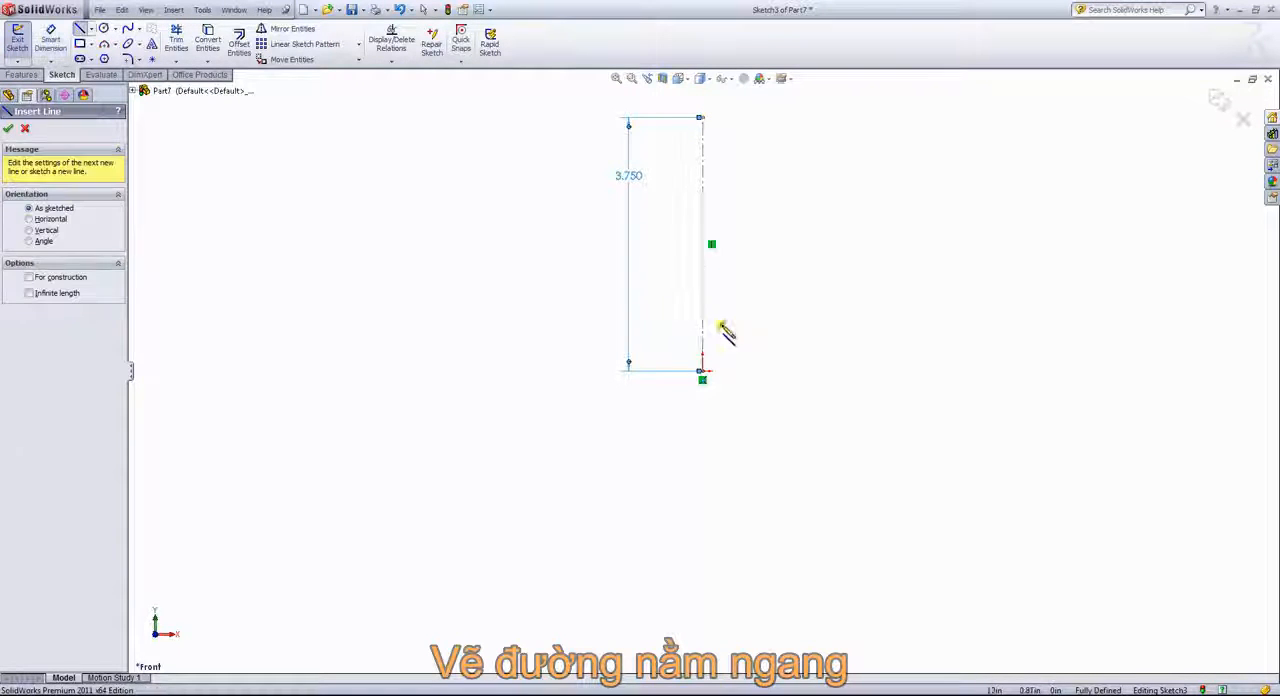
scroll(720, 365, down, 1)
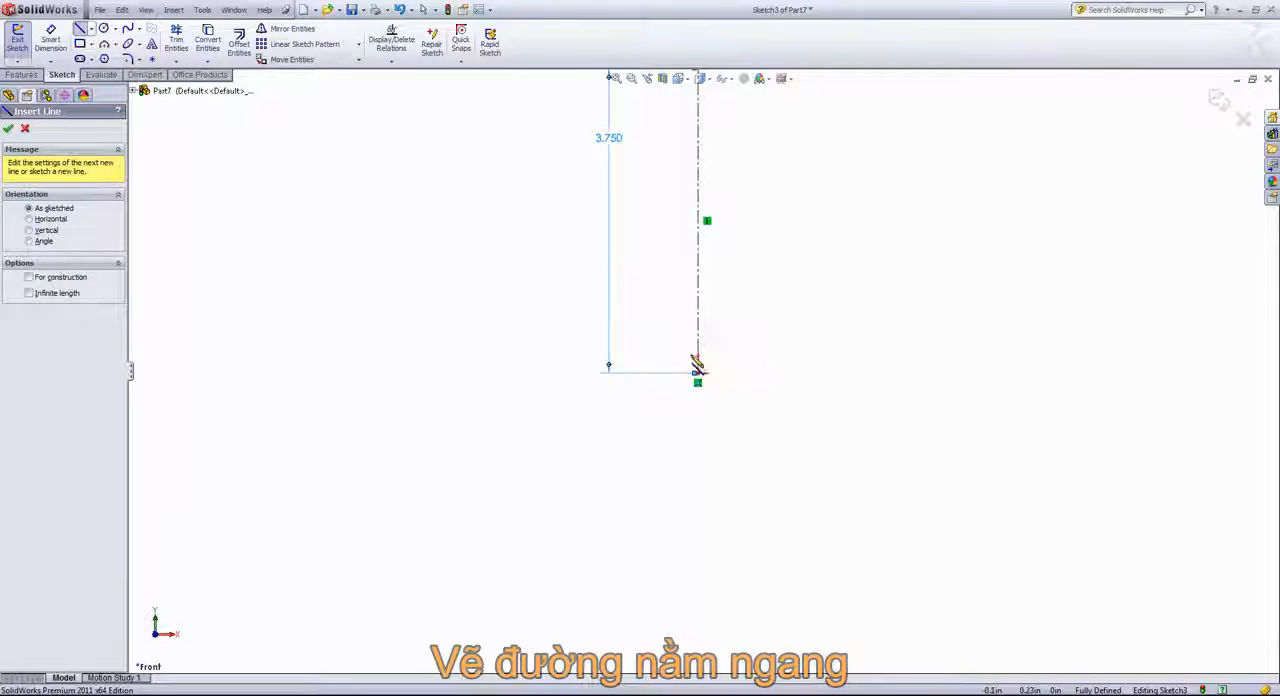
click(699, 358)
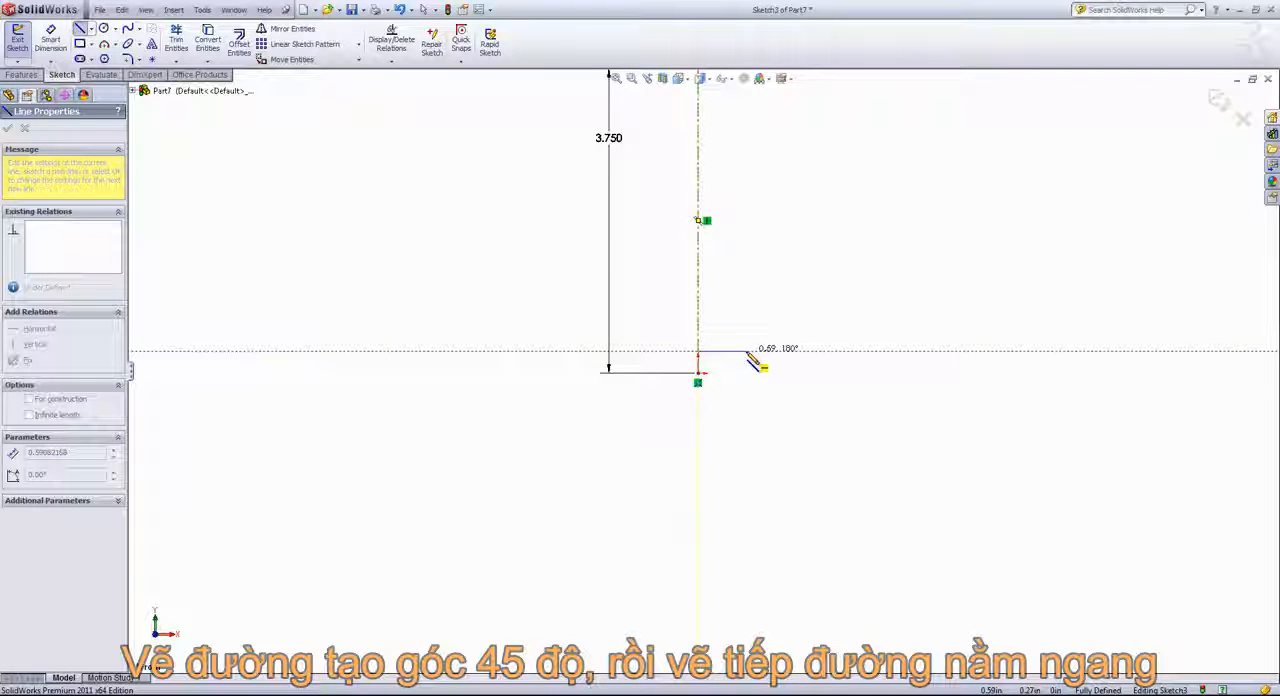
click(747, 352)
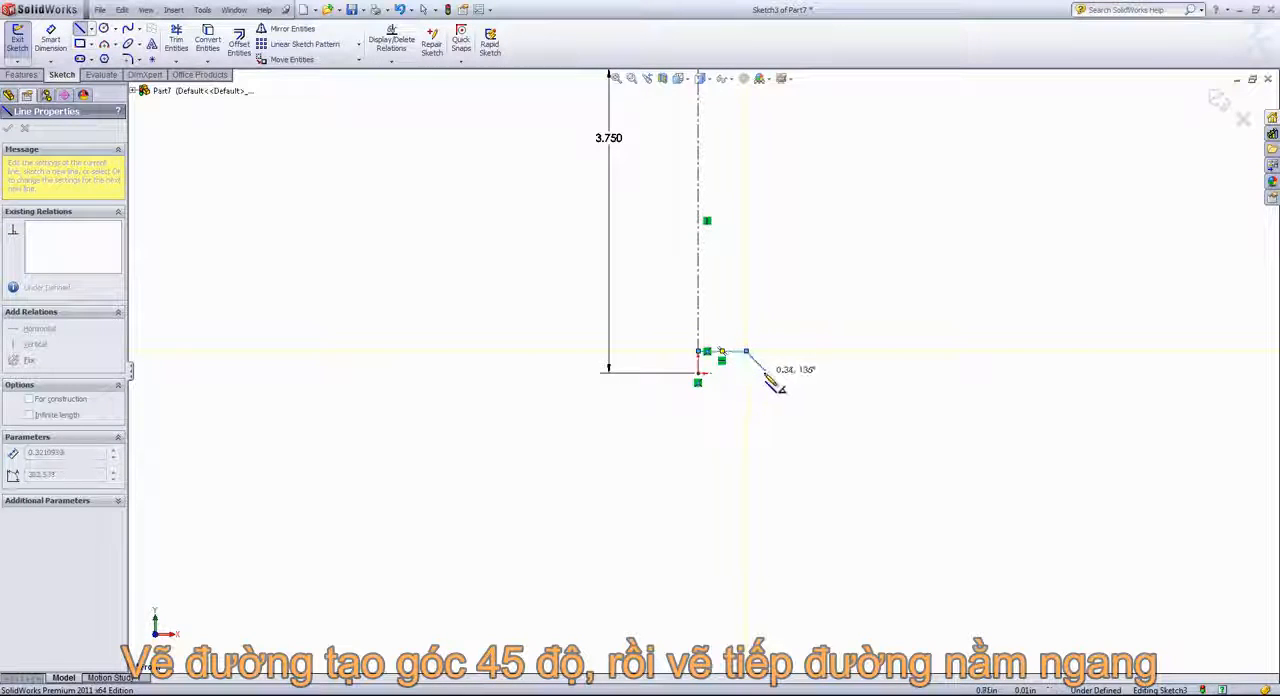
click(768, 373)
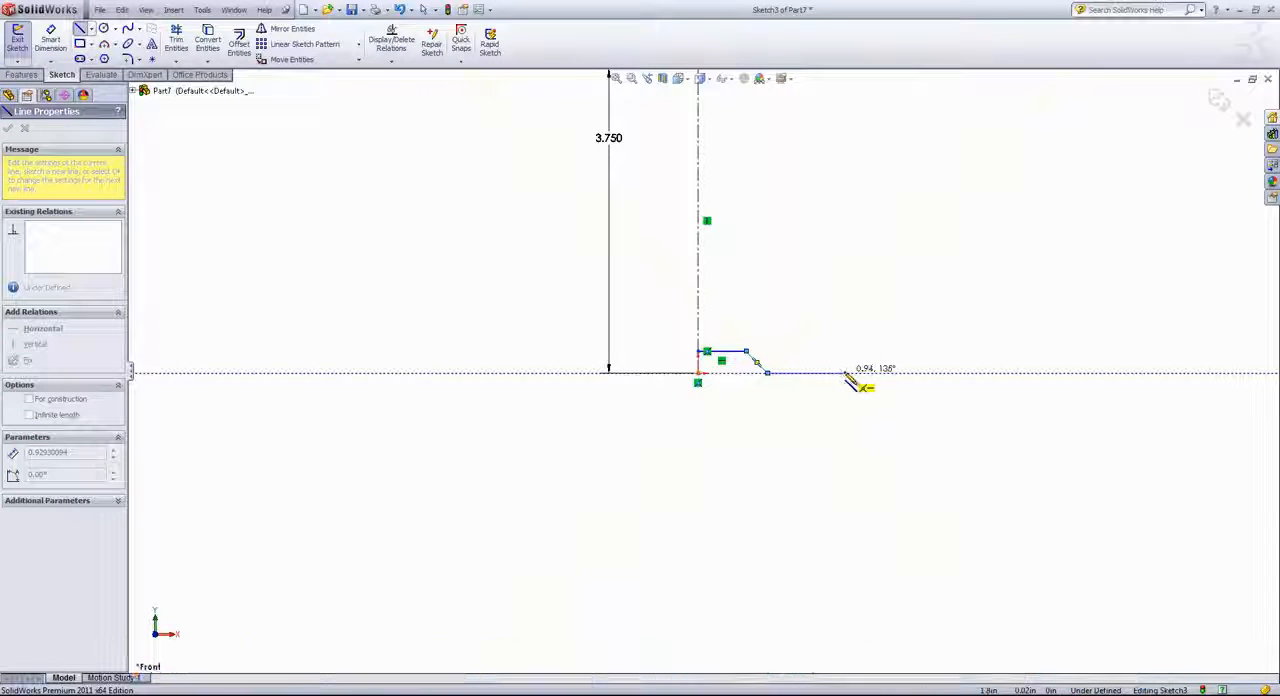
click(845, 373)
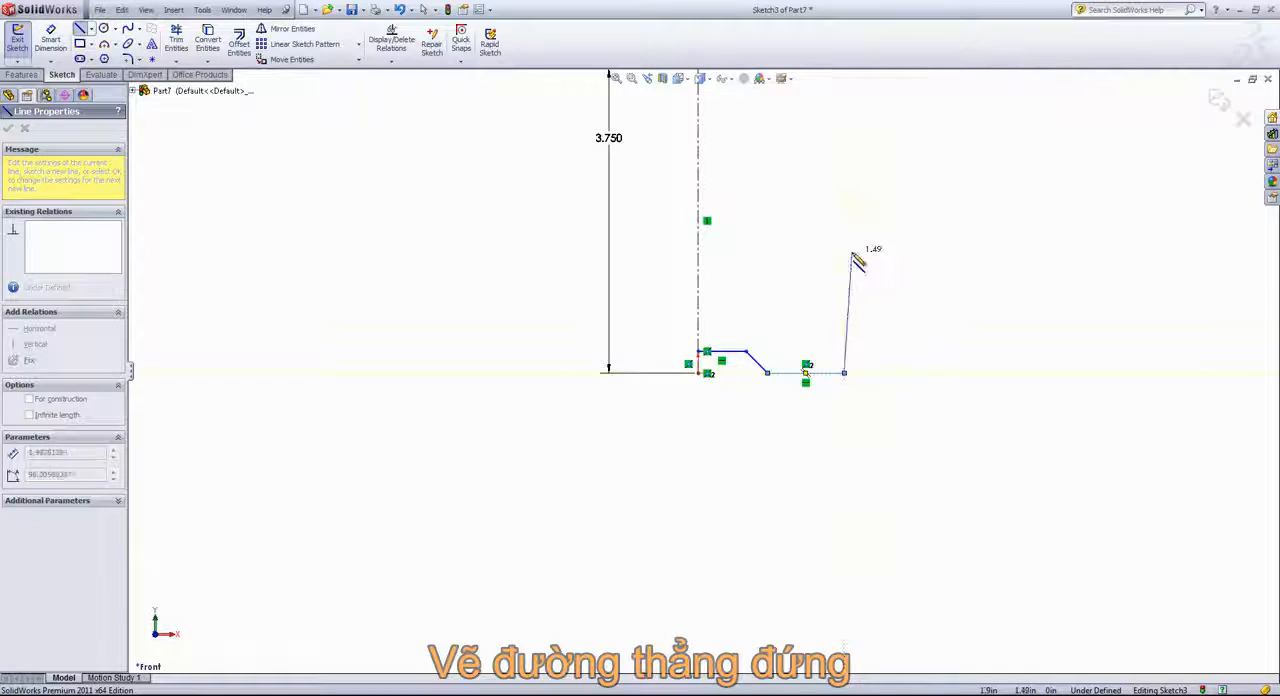
Continue the profile with a vertical line about 2.31 in long and two successive tangent arcs forming an inward S-curve
scroll(848, 238, up, 1)
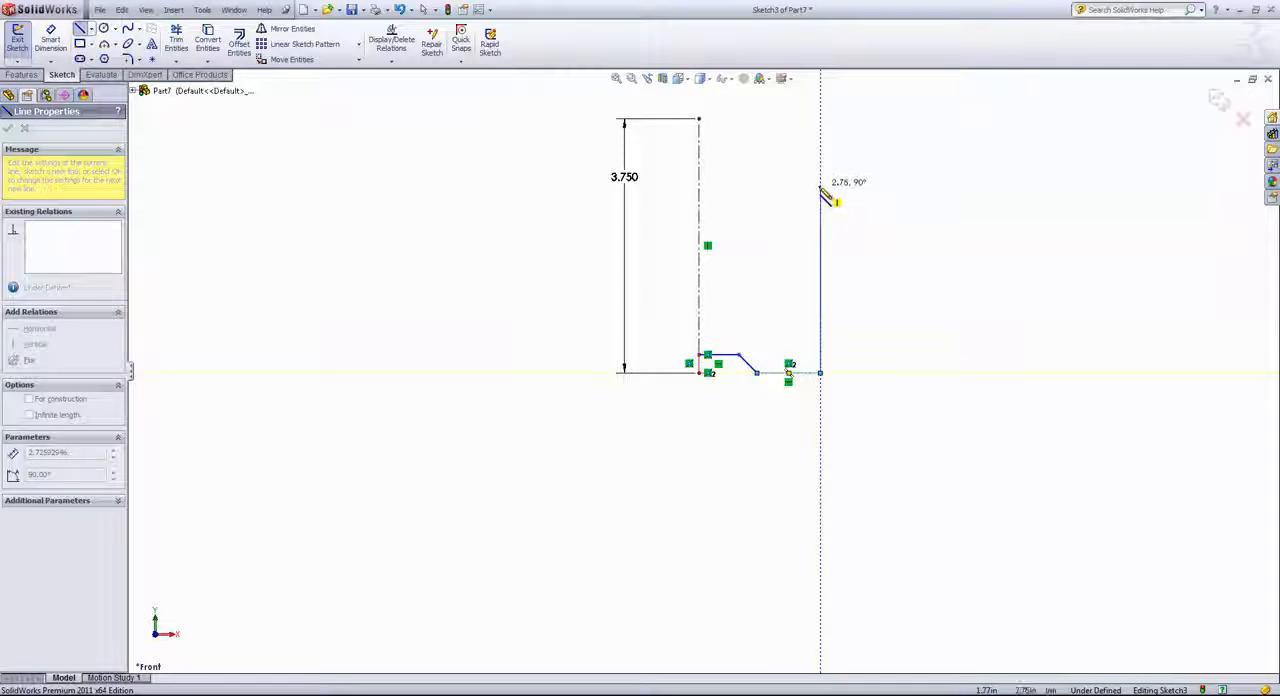
click(820, 216)
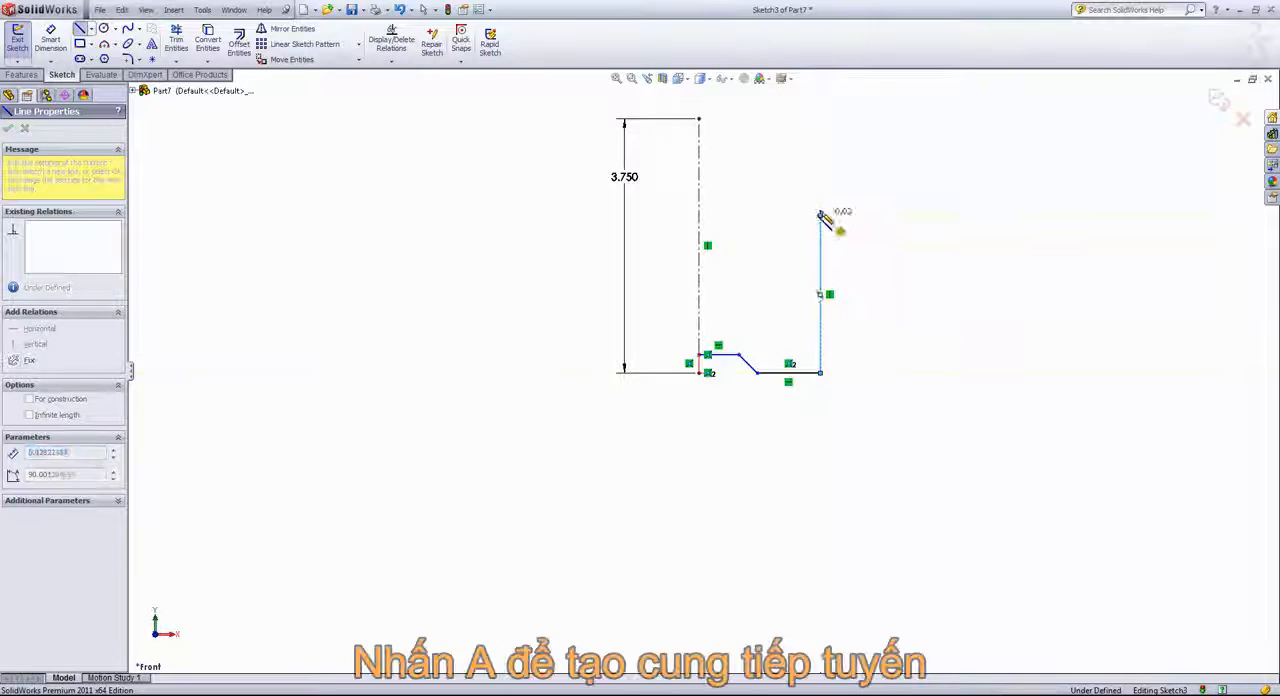
key(a)
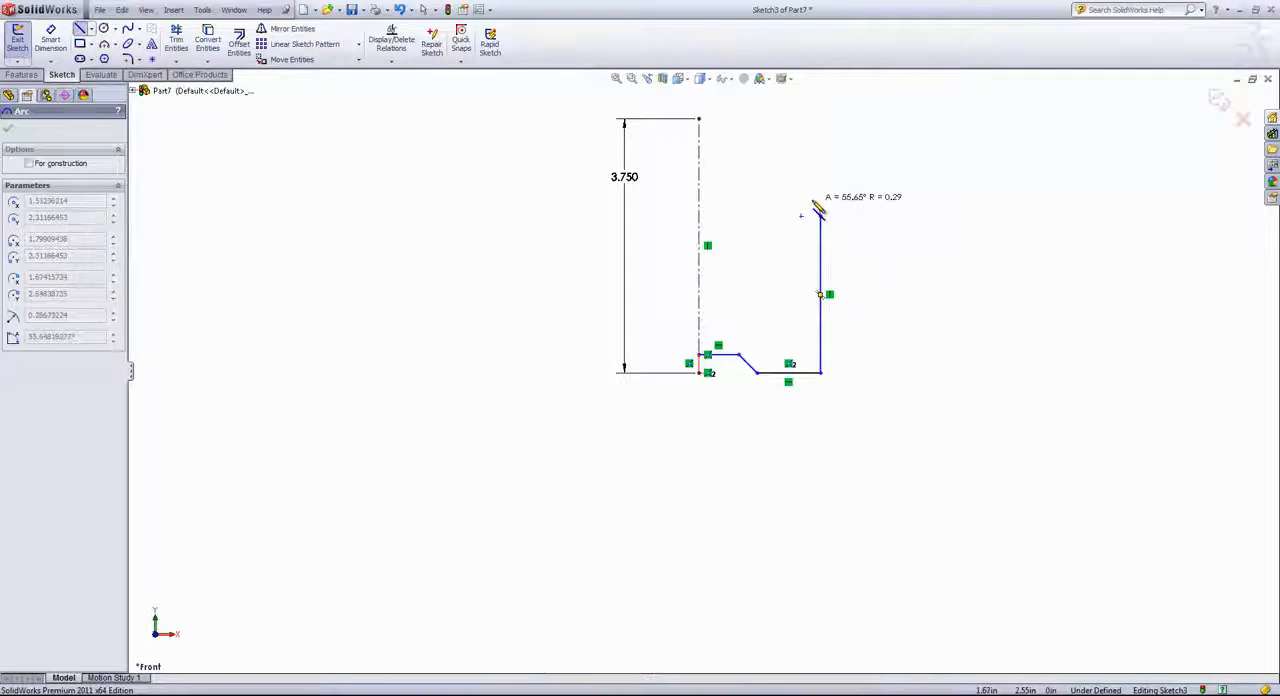
key(a)
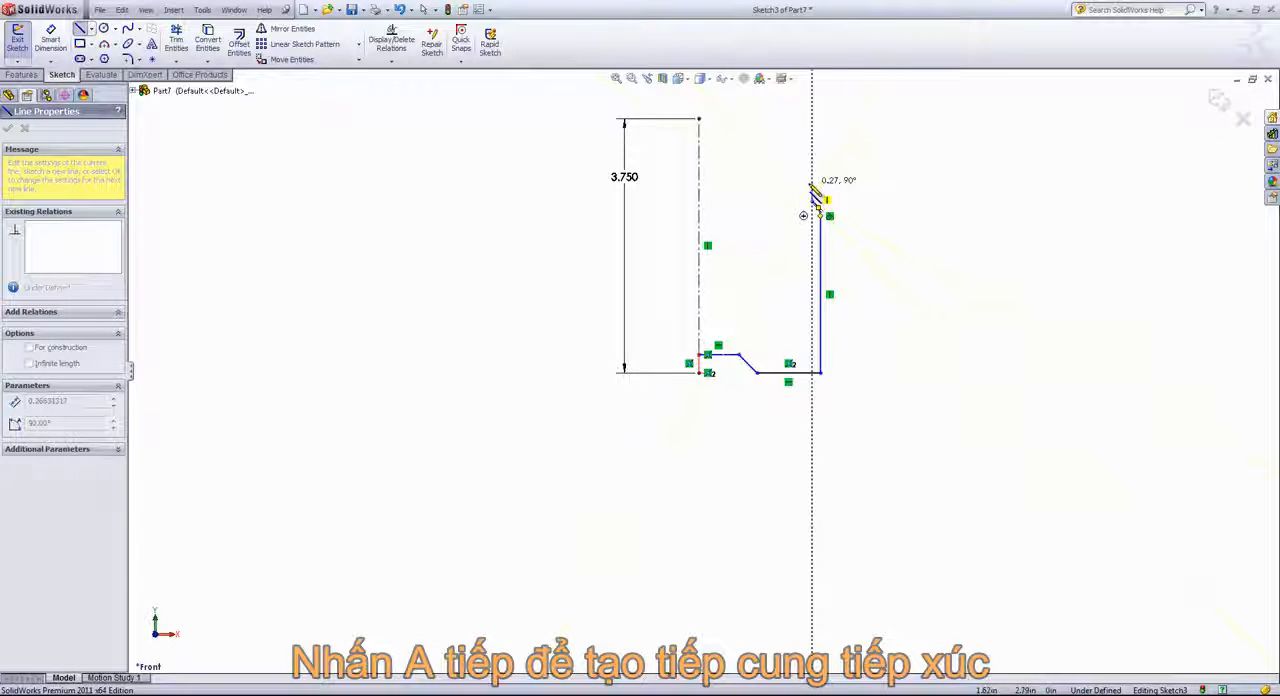
key(a)
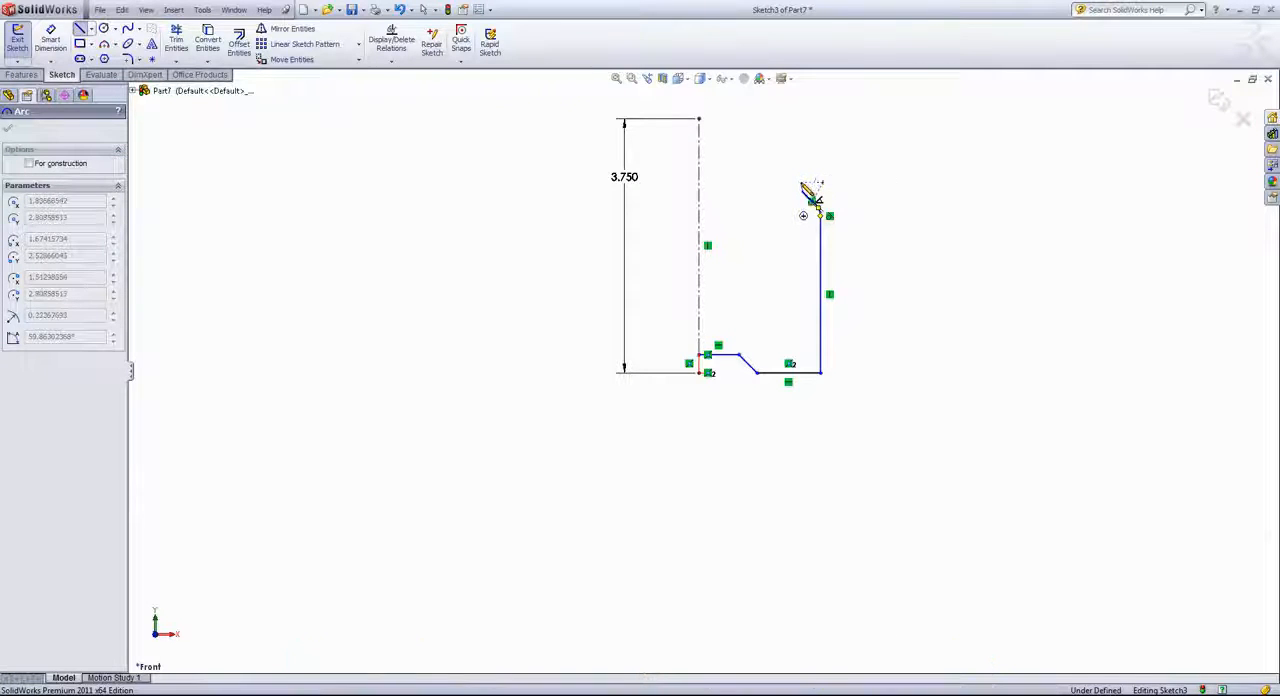
key(a)
click(801, 183)
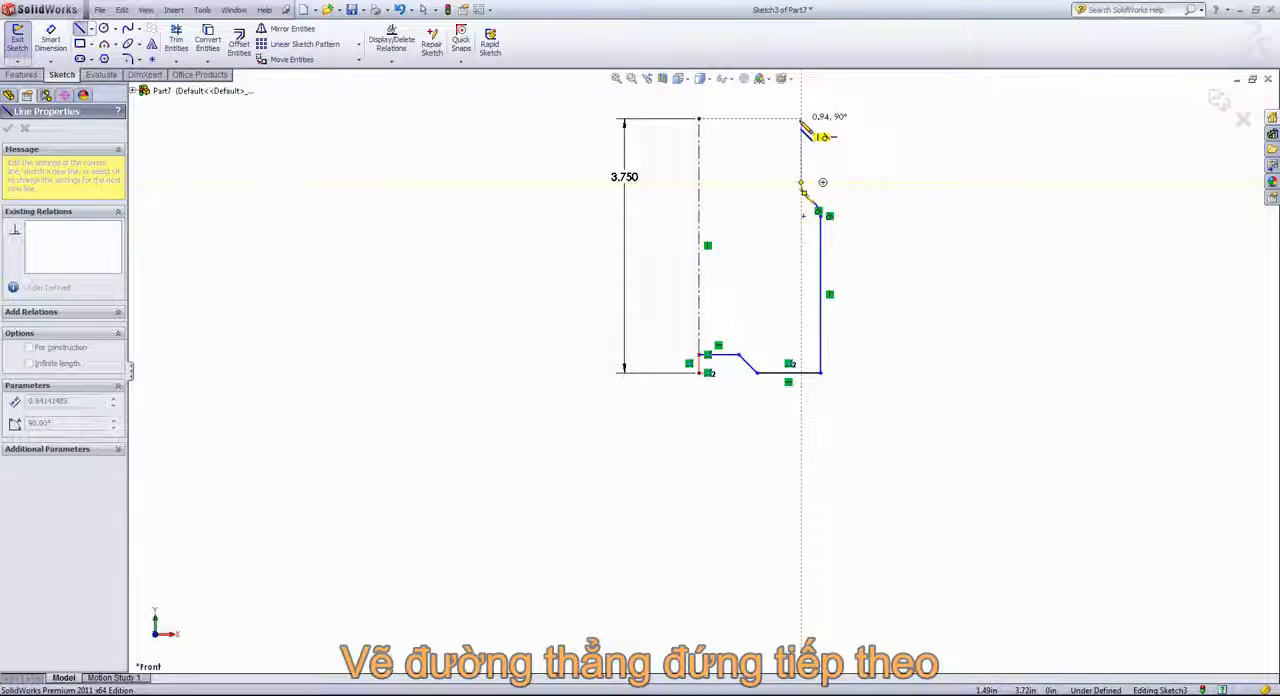
Draw the upper vertical line about 0.94 in long to the height of the centerline's top, and check its tangency with the arc
click(801, 119)
right_click(843, 106)
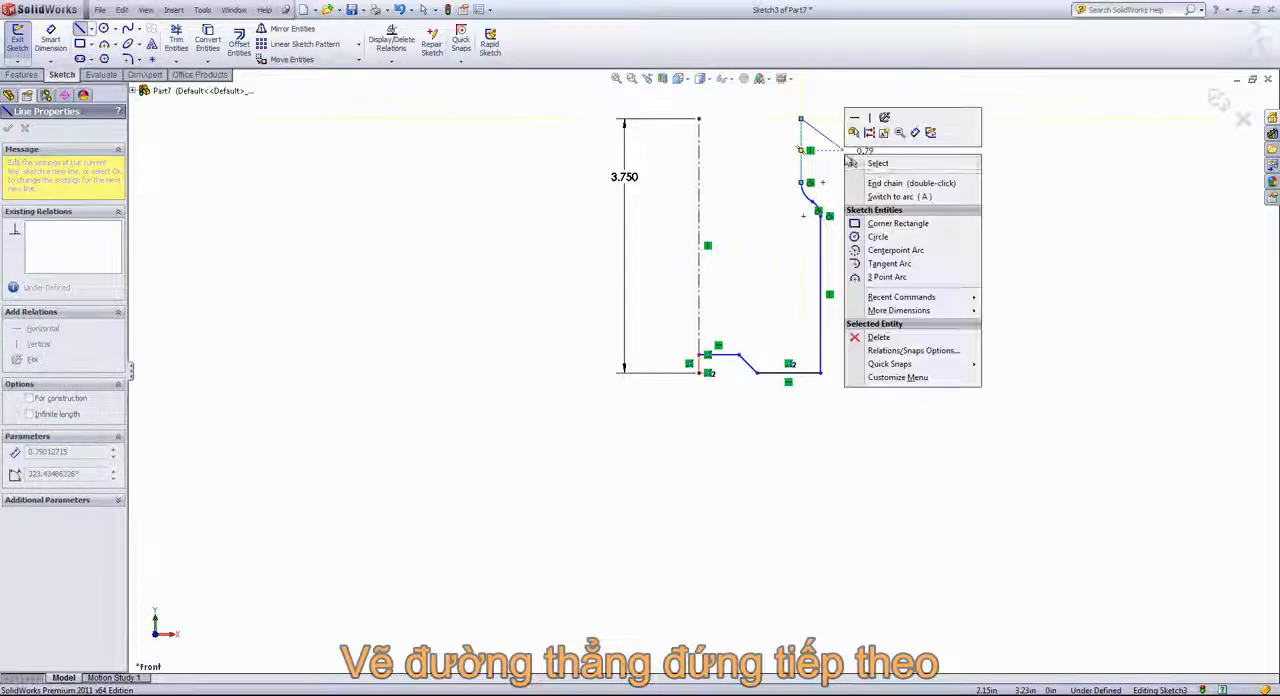
click(872, 163)
scroll(840, 231, down, 5)
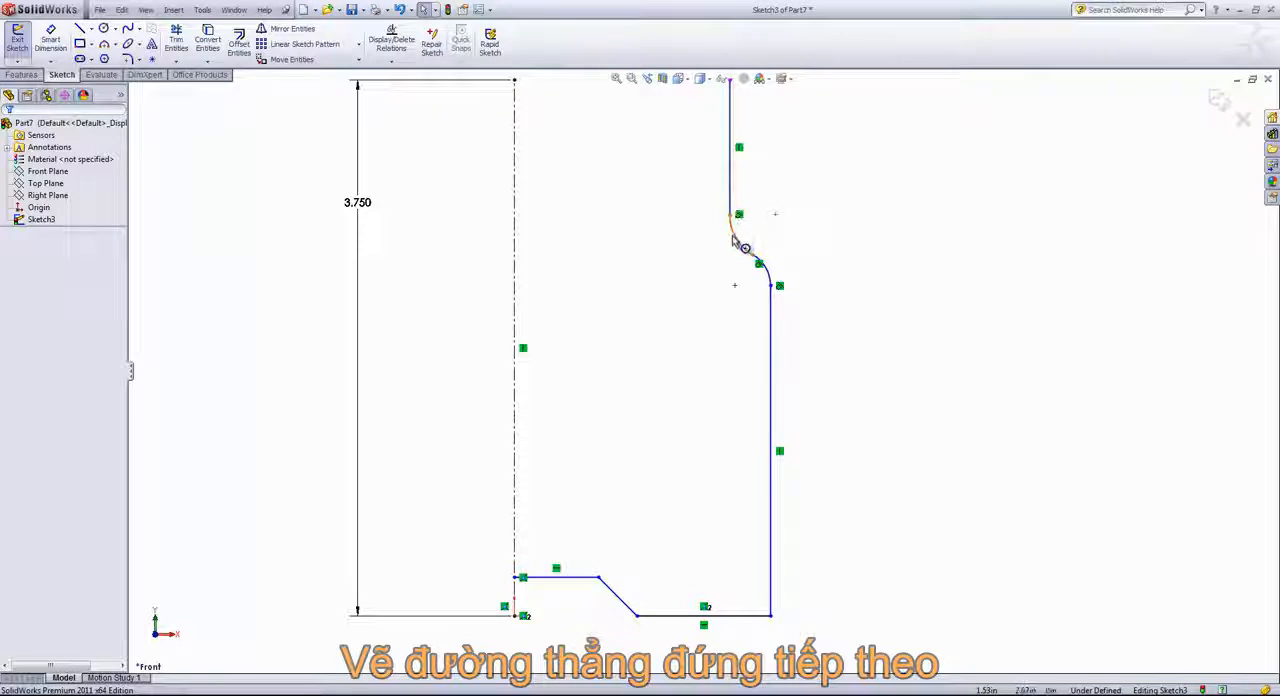
click(742, 242)
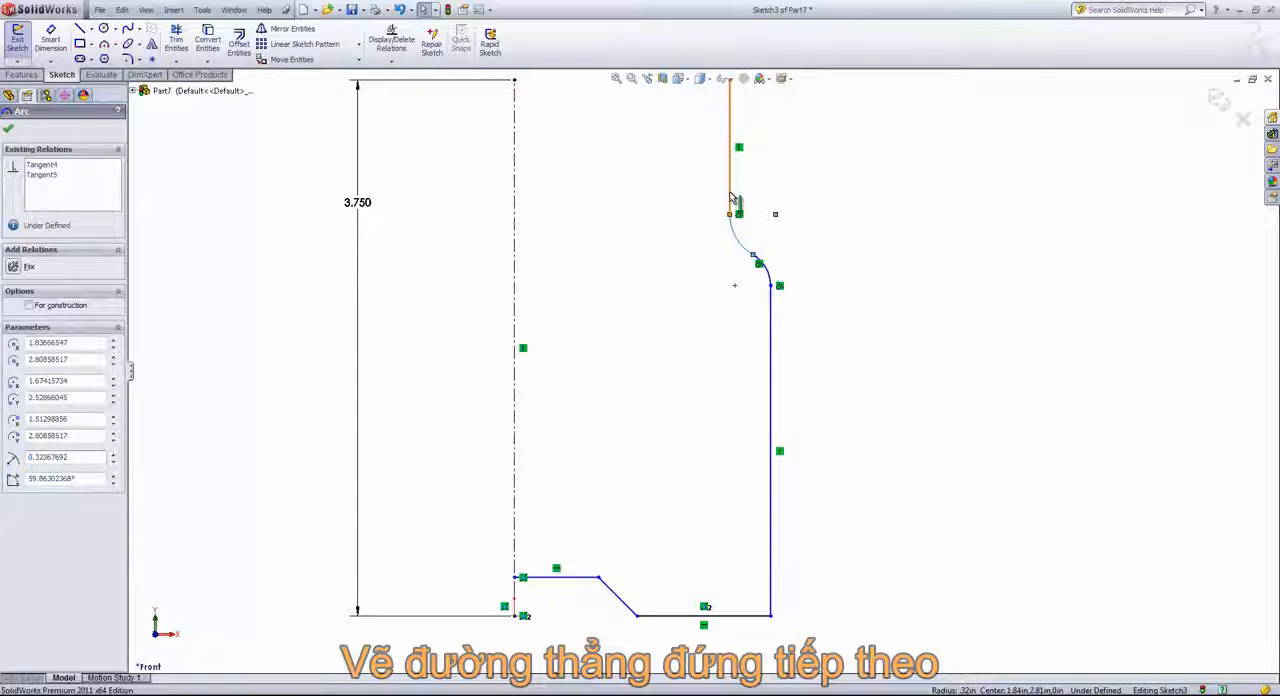
ctrl+click(731, 197)
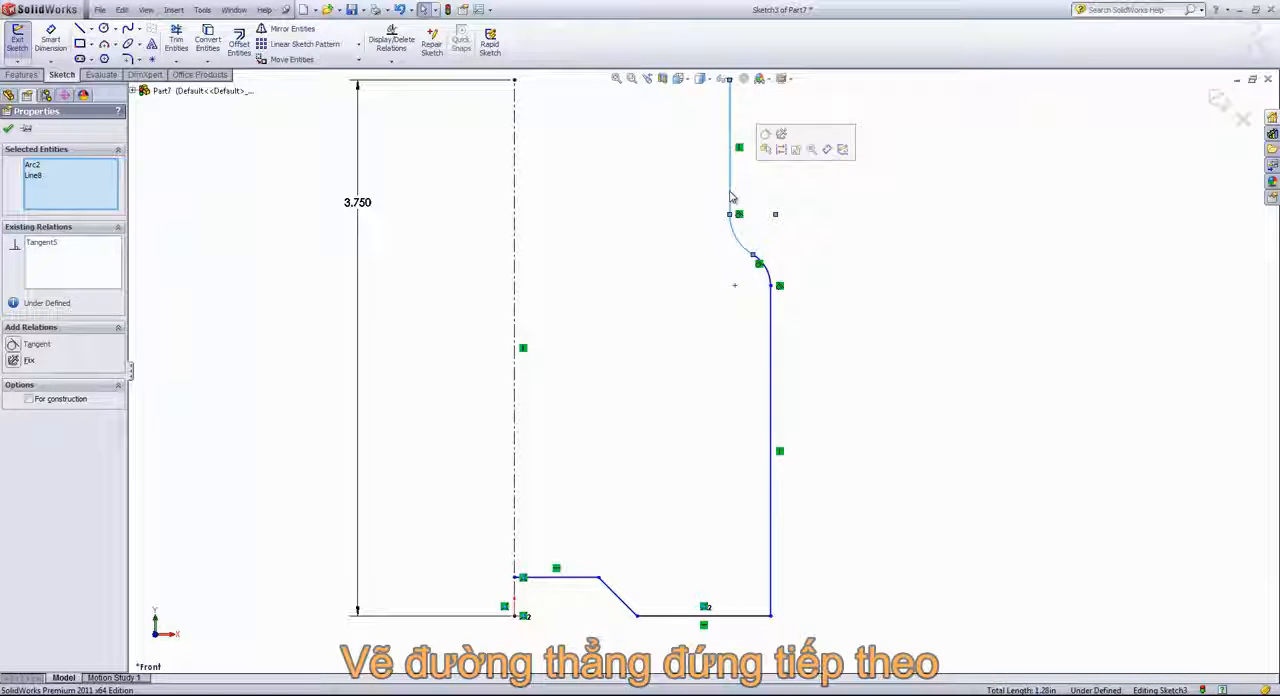
click(796, 283)
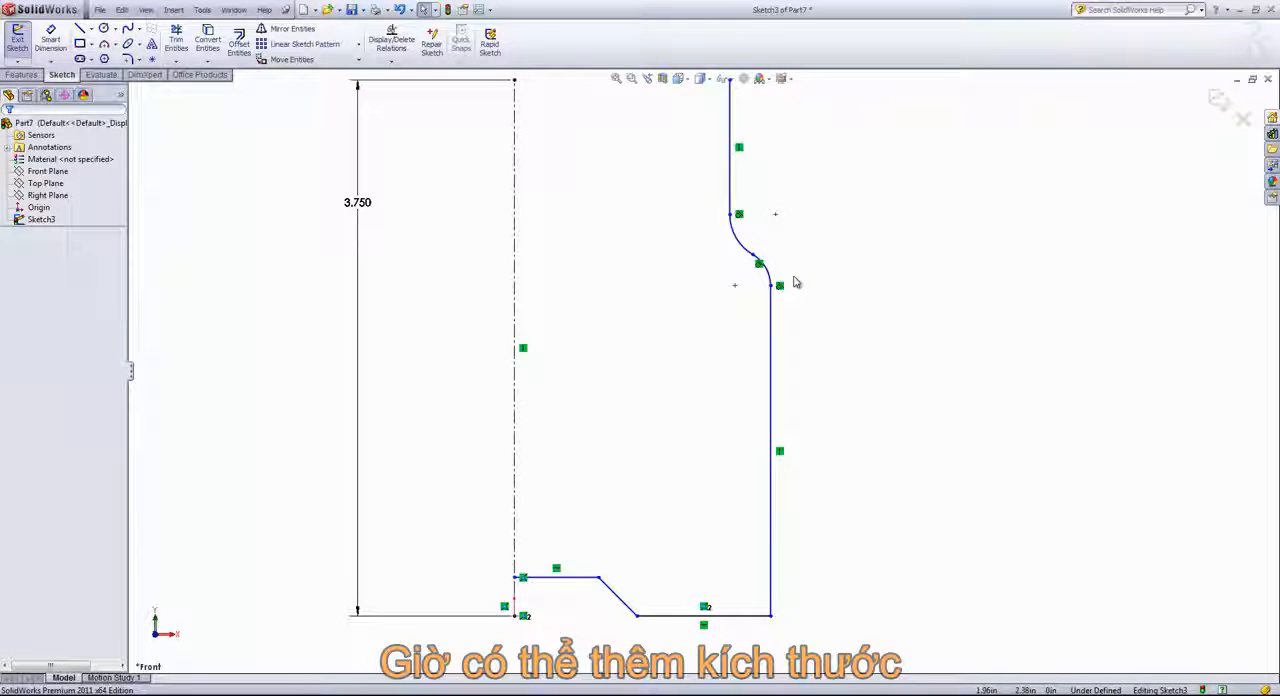
Dimension the outer vertical line of the profile to 2.75 in
key(s)
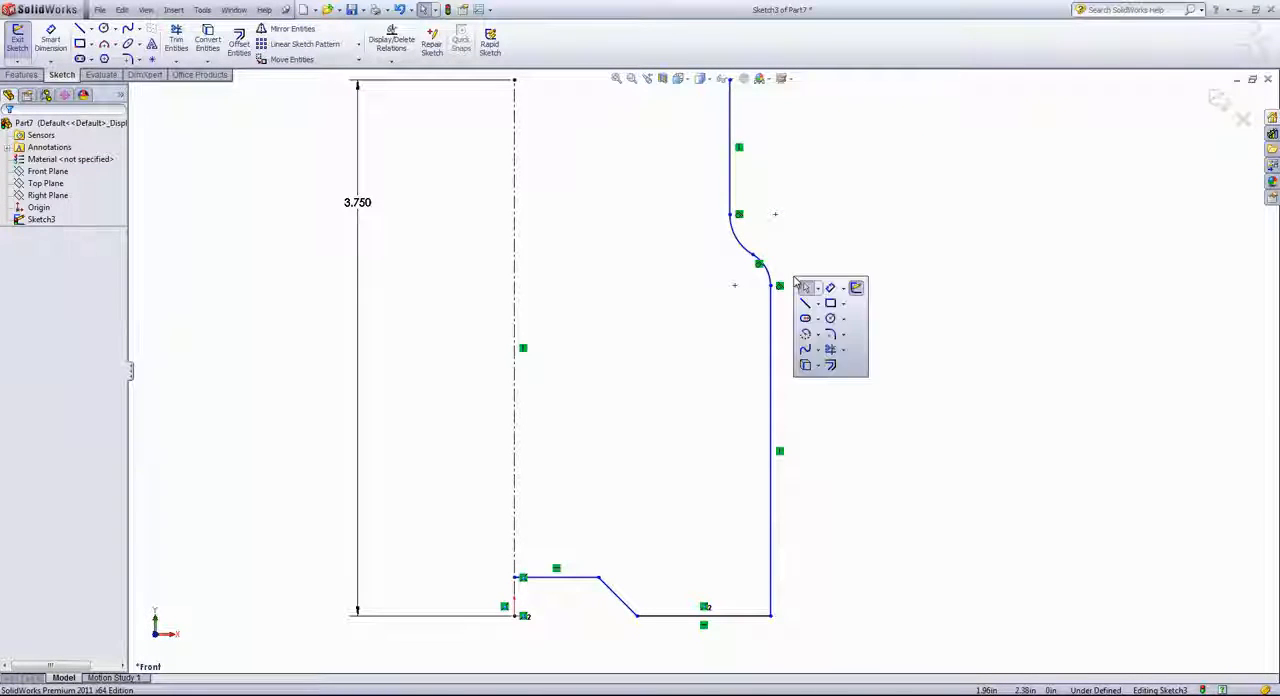
click(828, 288)
click(771, 340)
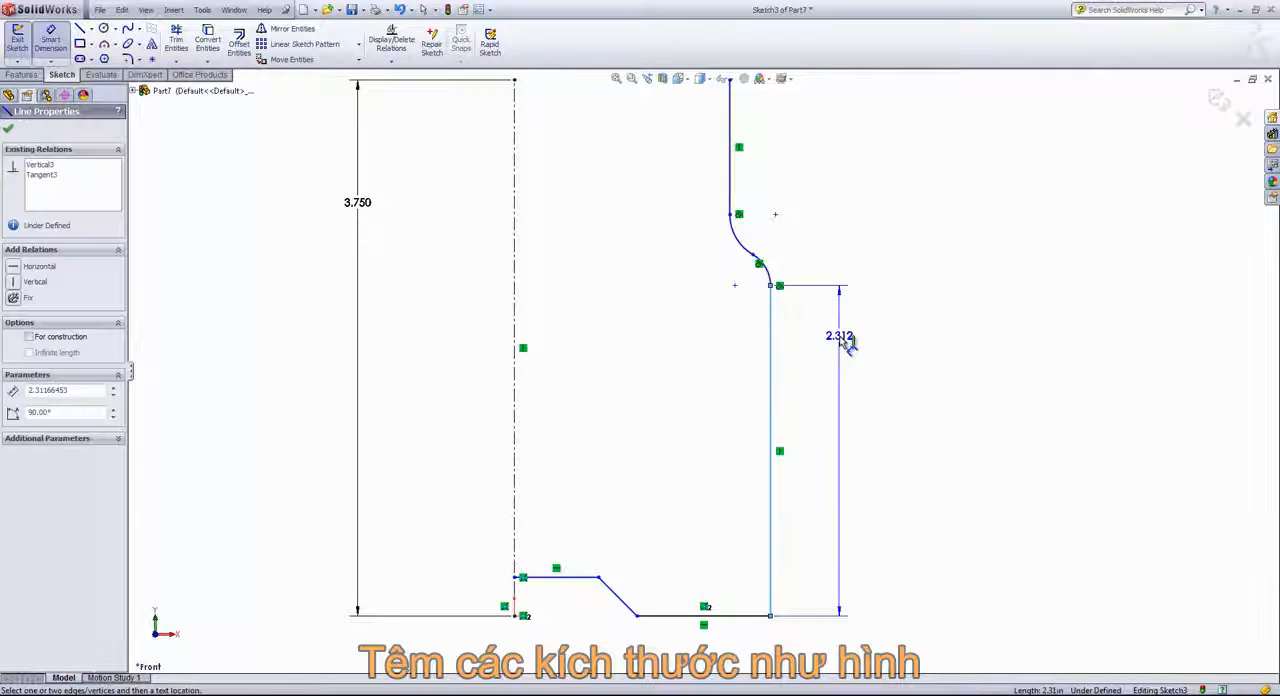
click(930, 358)
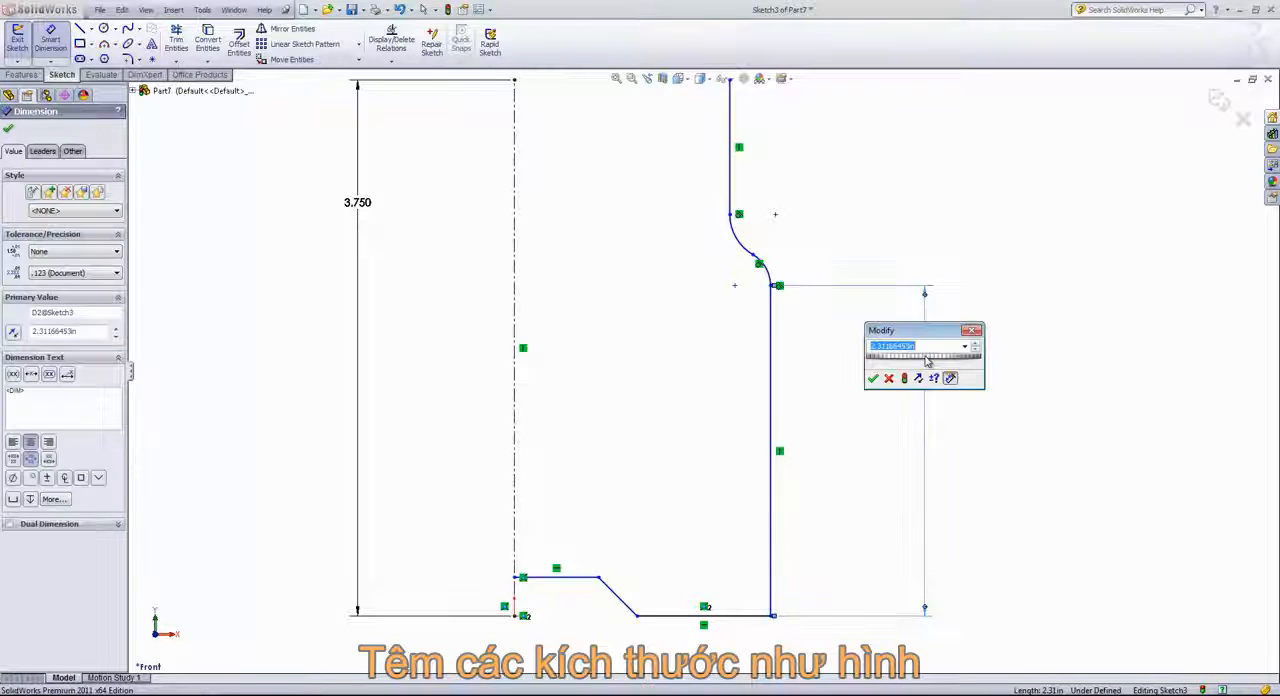
text(2.75)
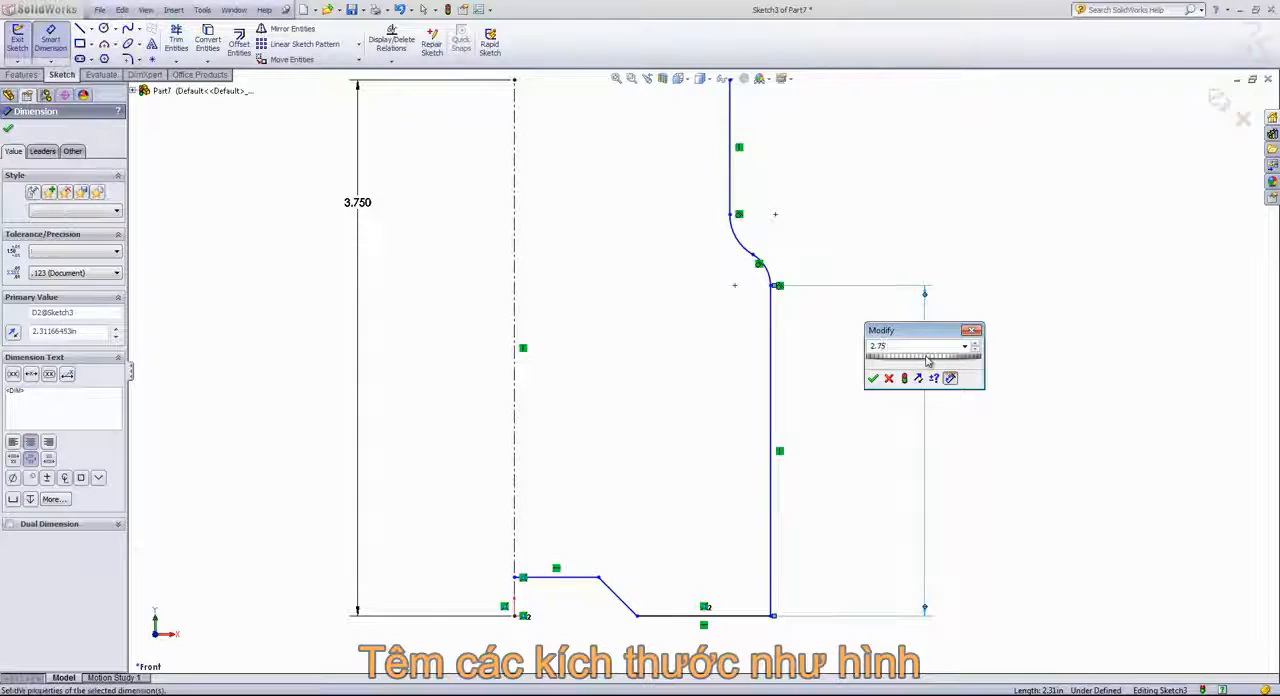
key(Return)
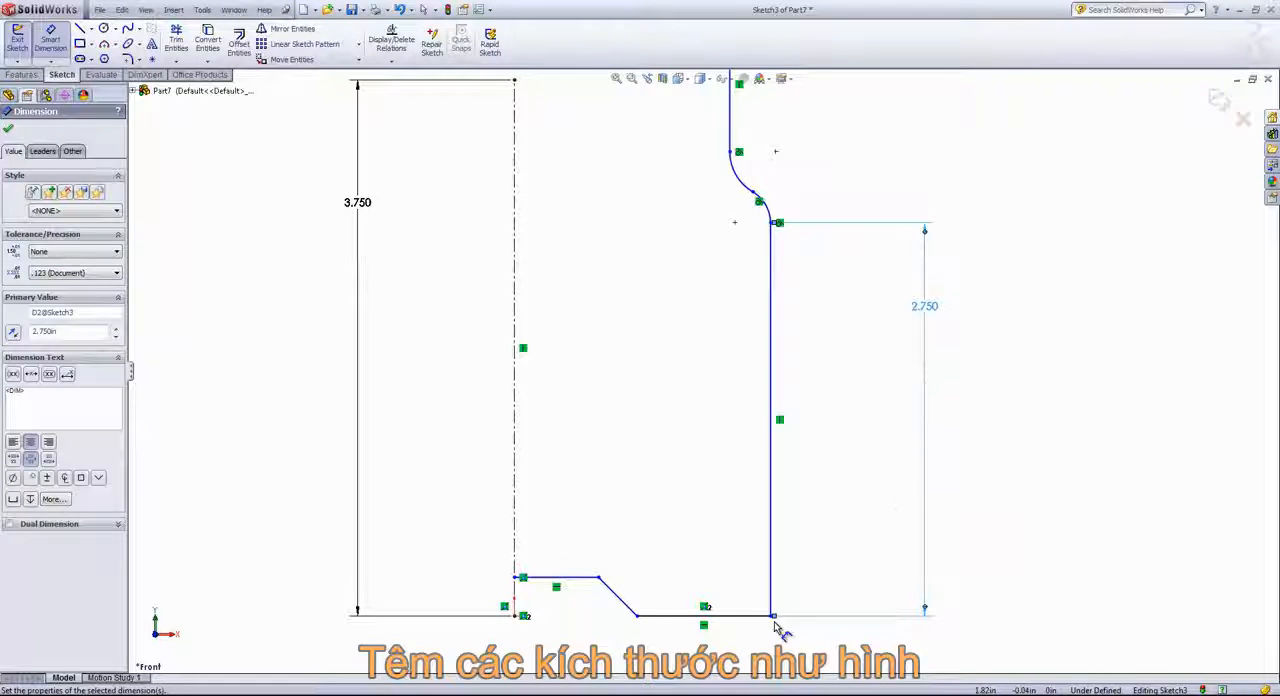
Dimension the bottom horizontal line, between the 45° line and the outer wall, to 0.5 in
click(735, 616)
click(730, 662)
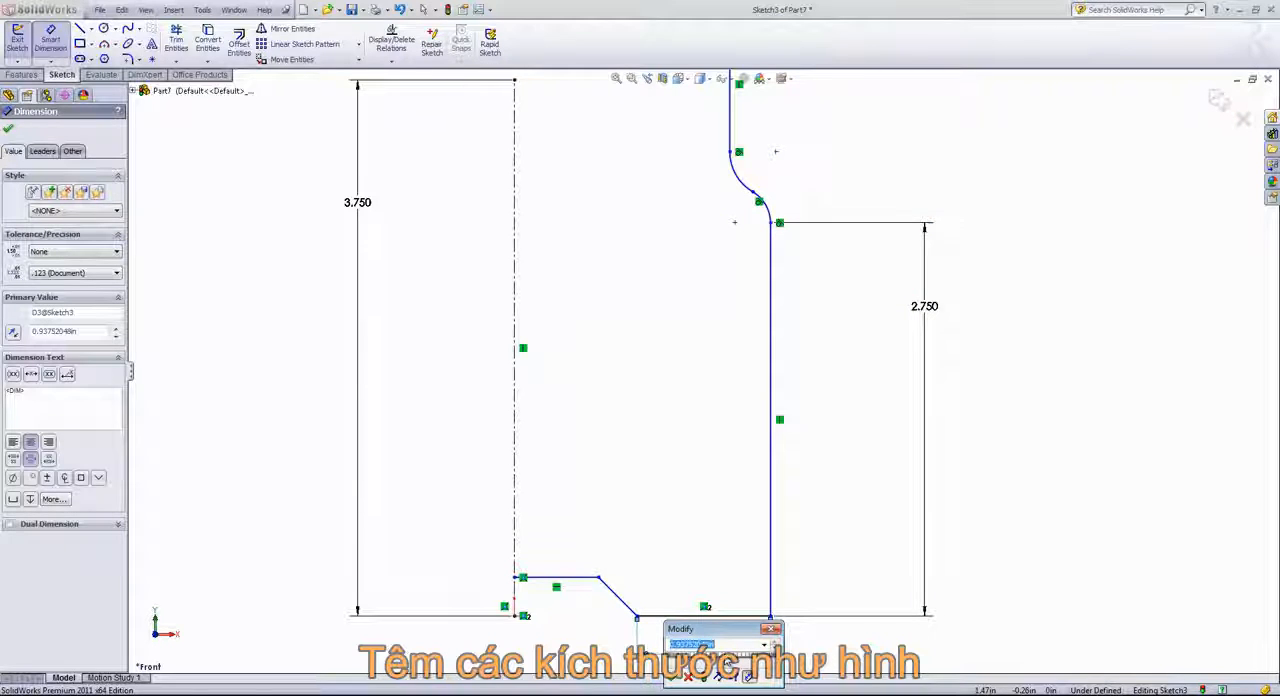
text(.5)
key(Return)
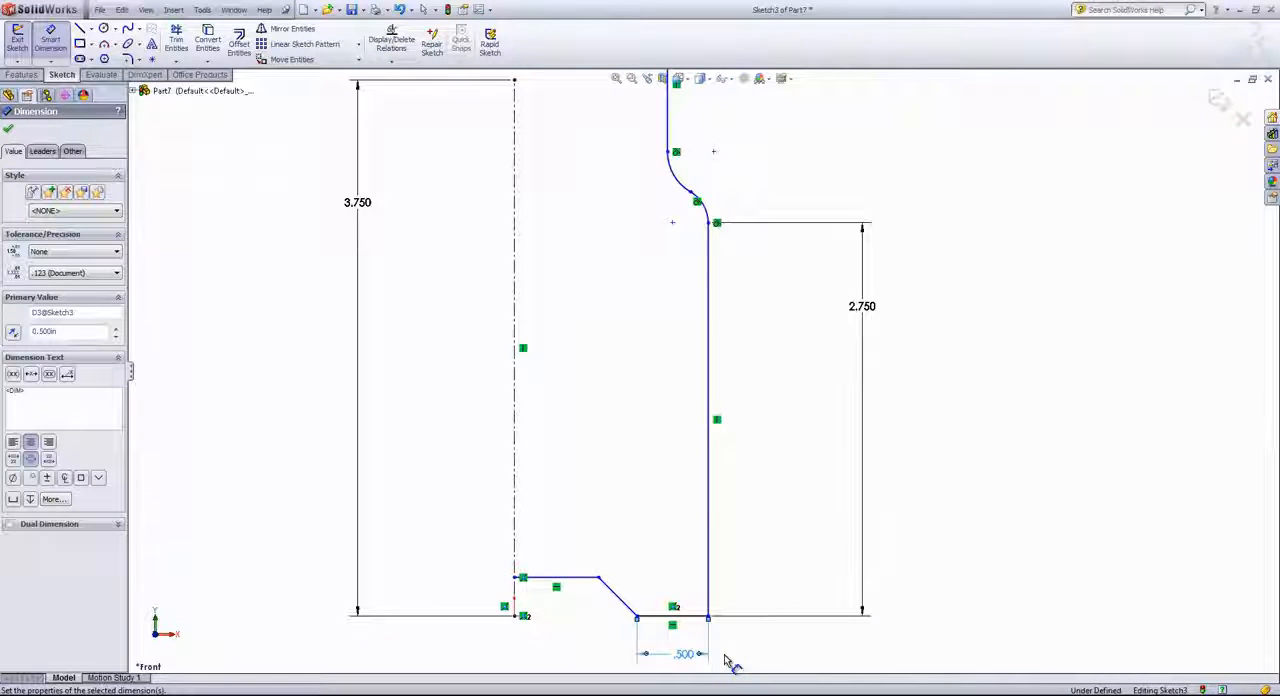
Dimension the raised horizontal line at the base of the profile, starting at the centerline, to 0.375 in
click(578, 585)
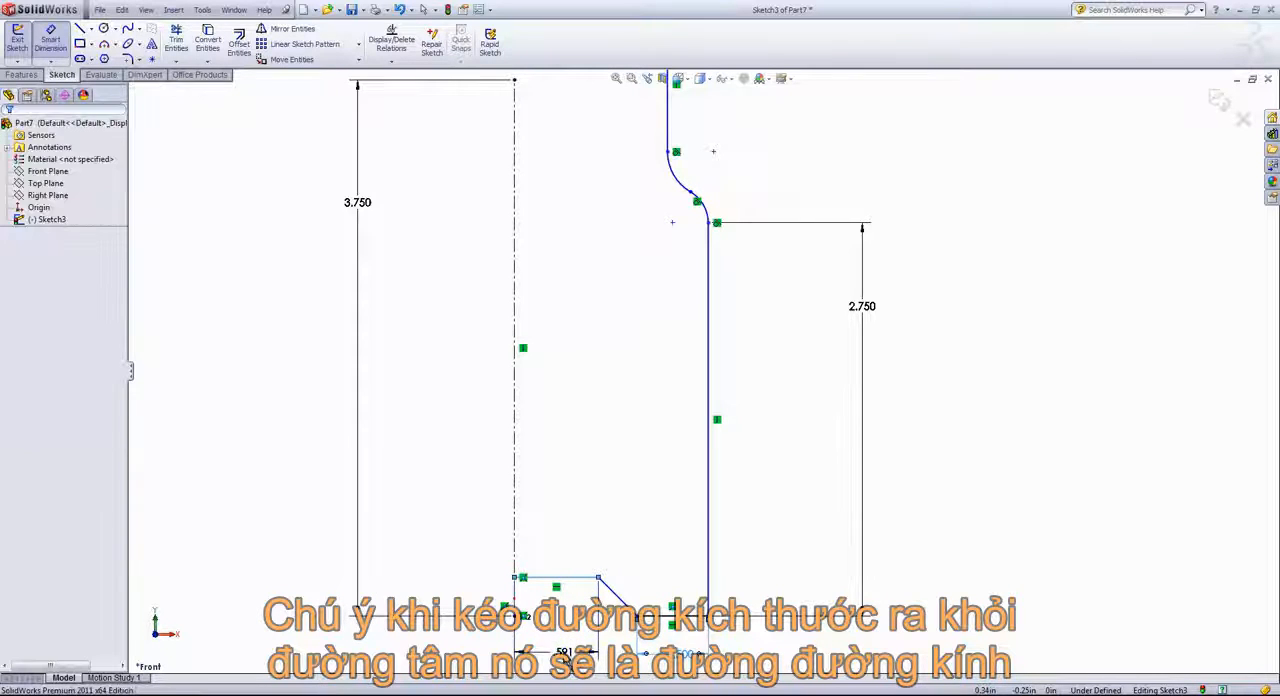
click(560, 660)
text(.375)
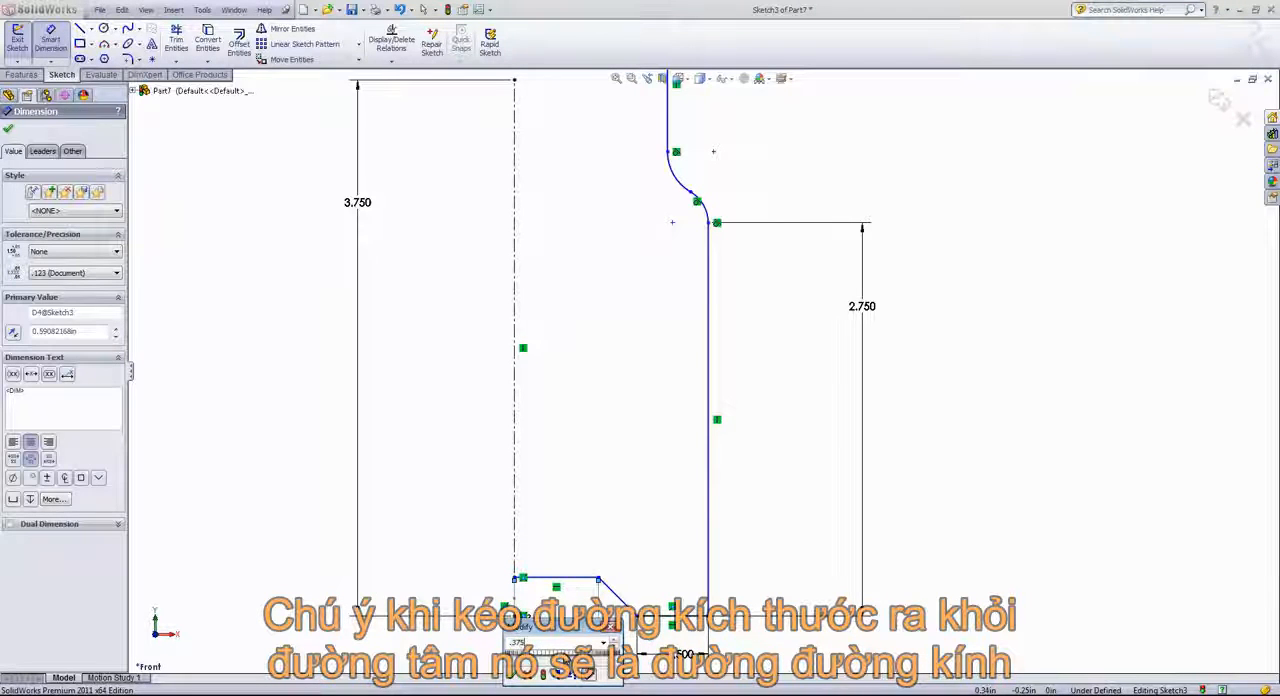
key(Return)
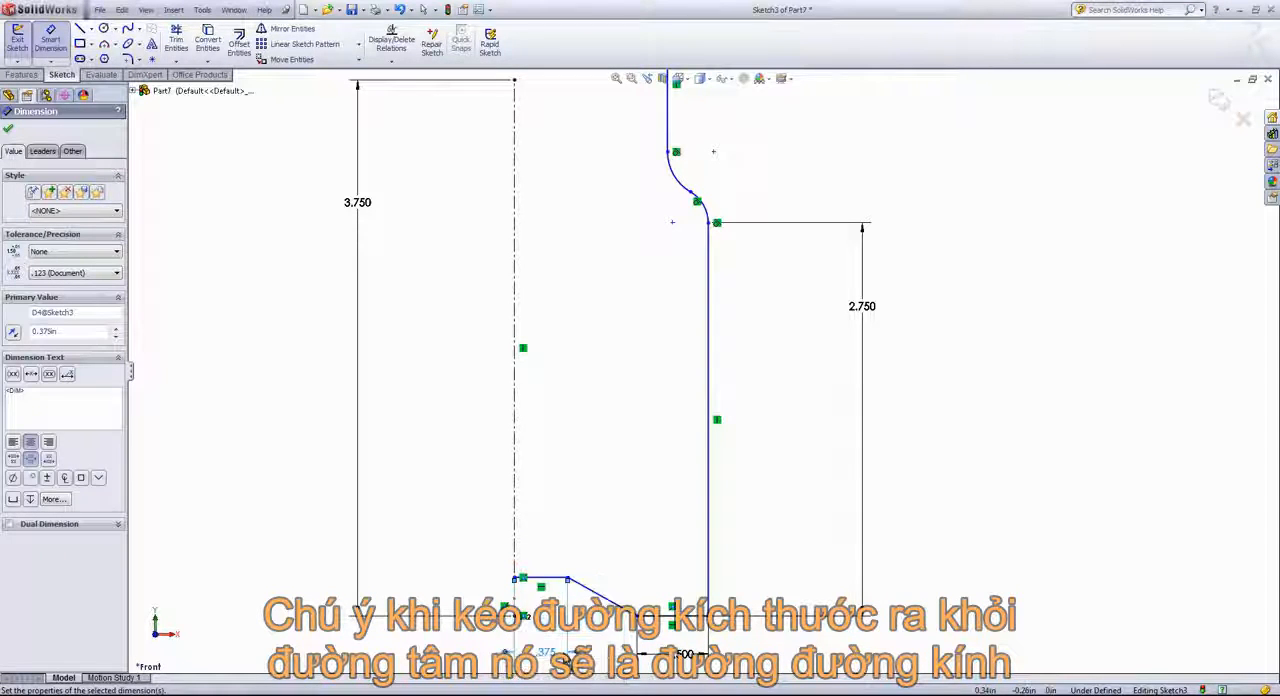
Dimension the vertical distance between the raised horizontal line and the bottom horizontal line to 0.05 in
click(558, 580)
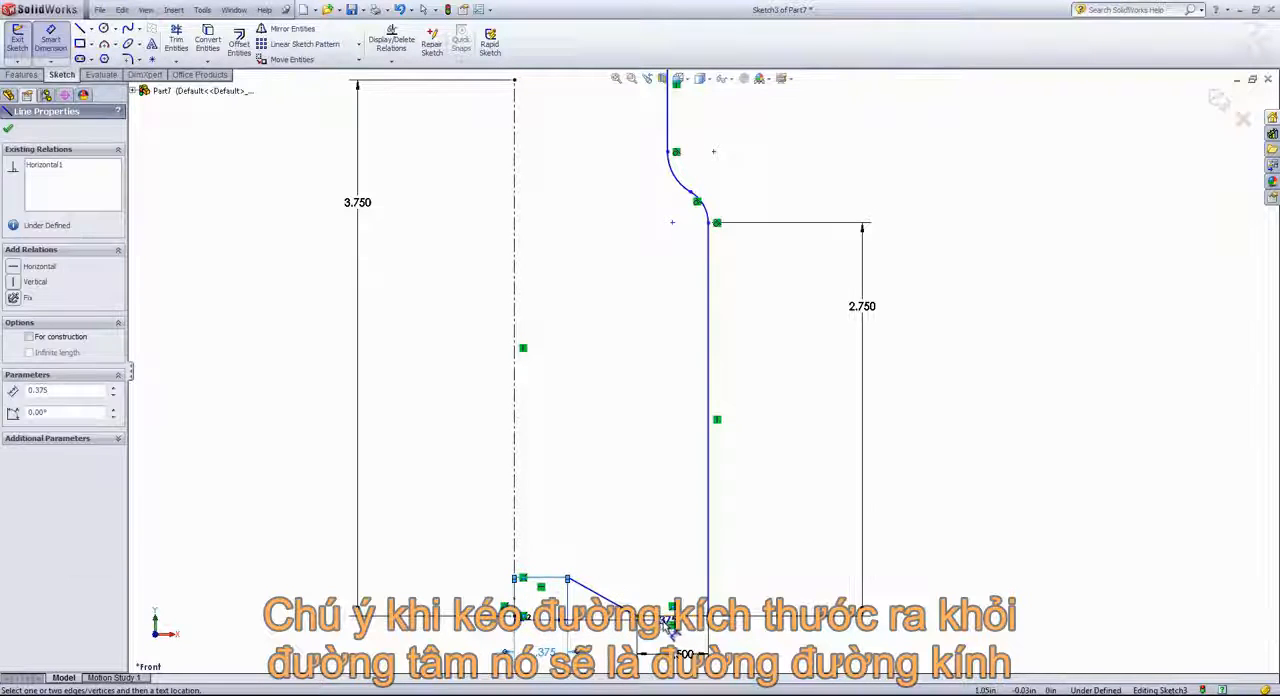
click(662, 616)
click(446, 595)
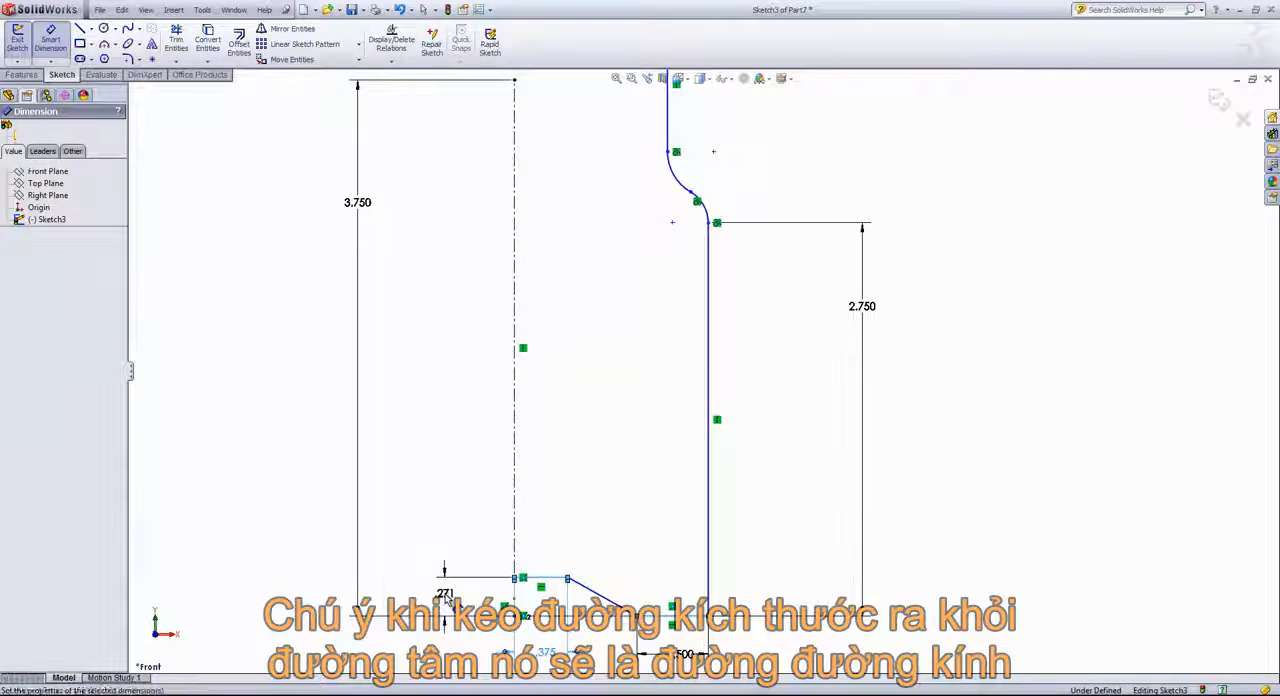
text(.05)
key(Return)
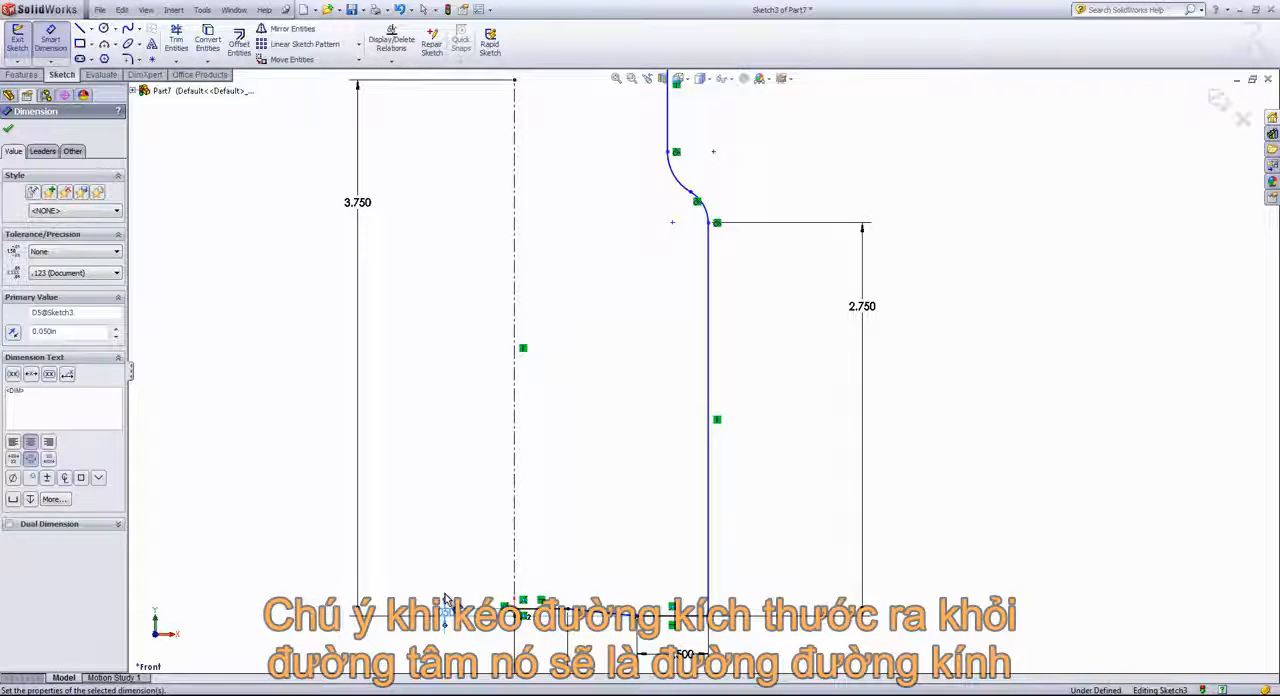
Add a diameter dimension of 2 in between the outer vertical line and the centerline
scroll(446, 600, up, 1)
scroll(446, 600, up, 1)
scroll(500, 478, down, 1)
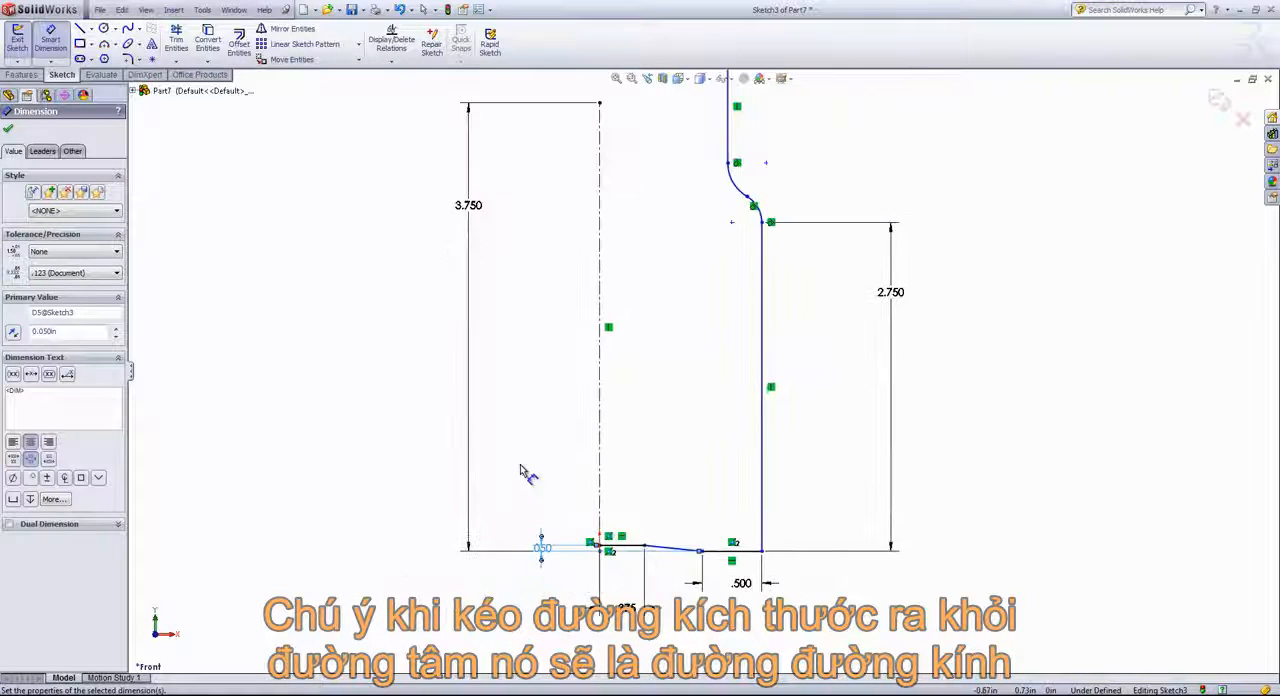
click(764, 455)
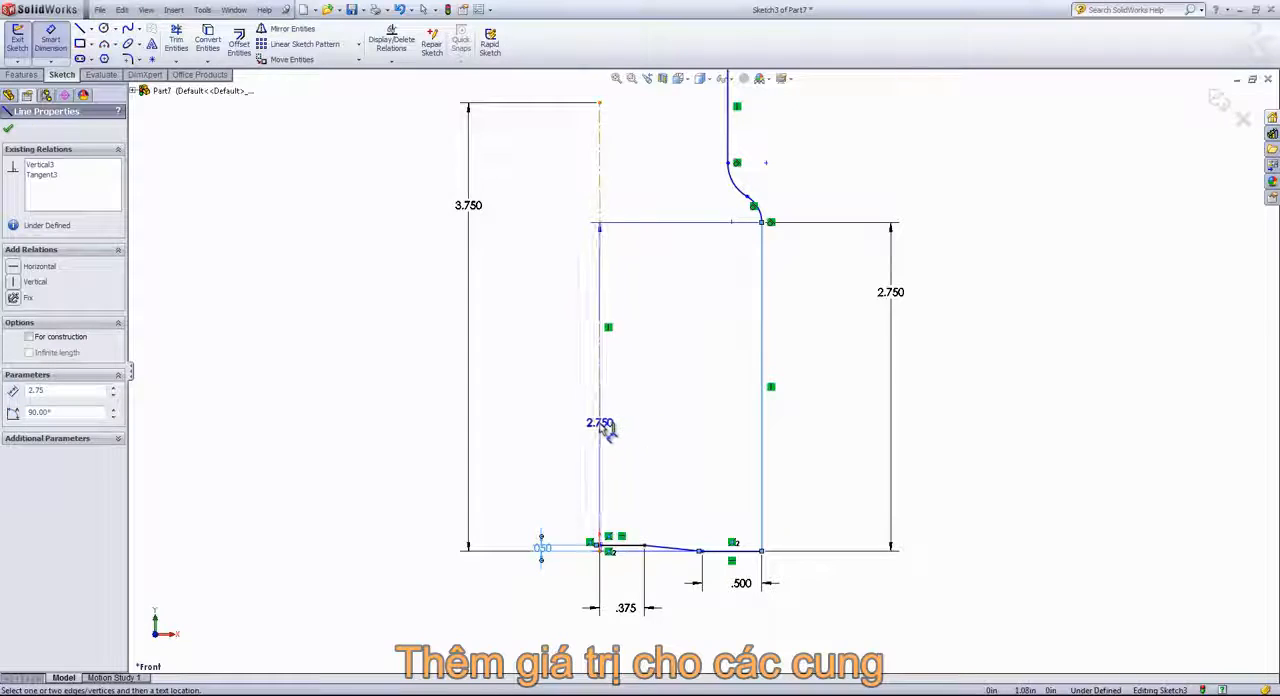
click(600, 425)
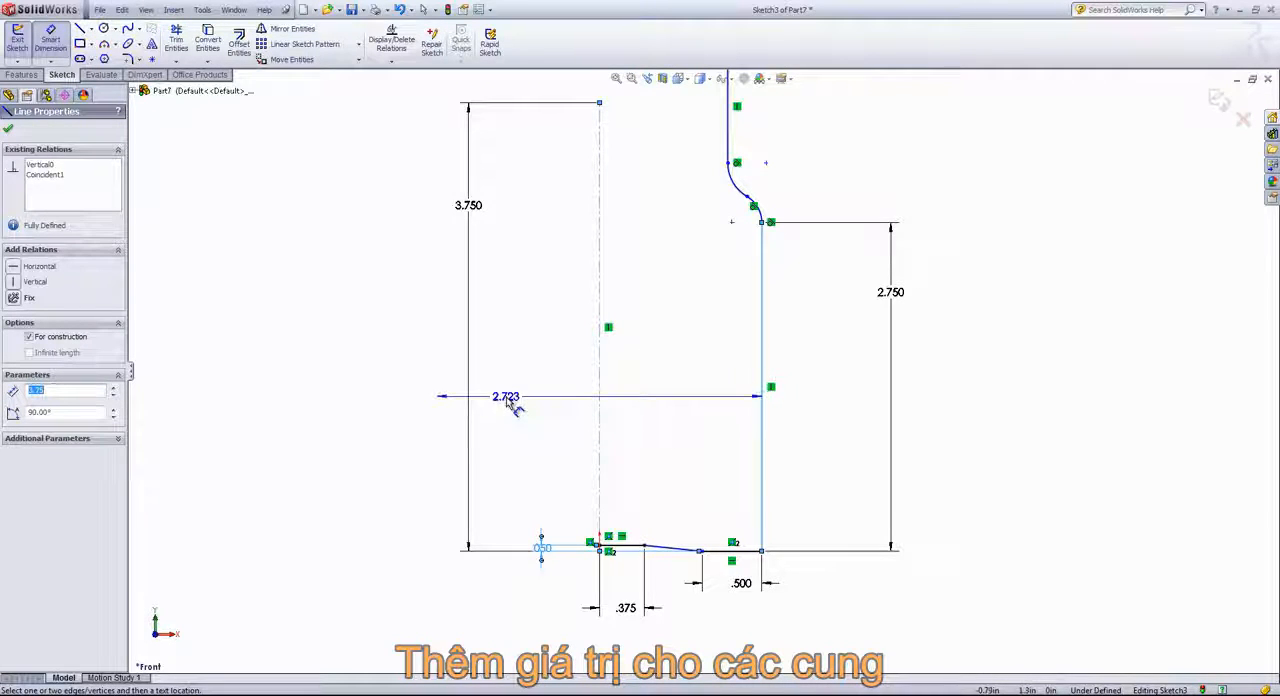
click(524, 397)
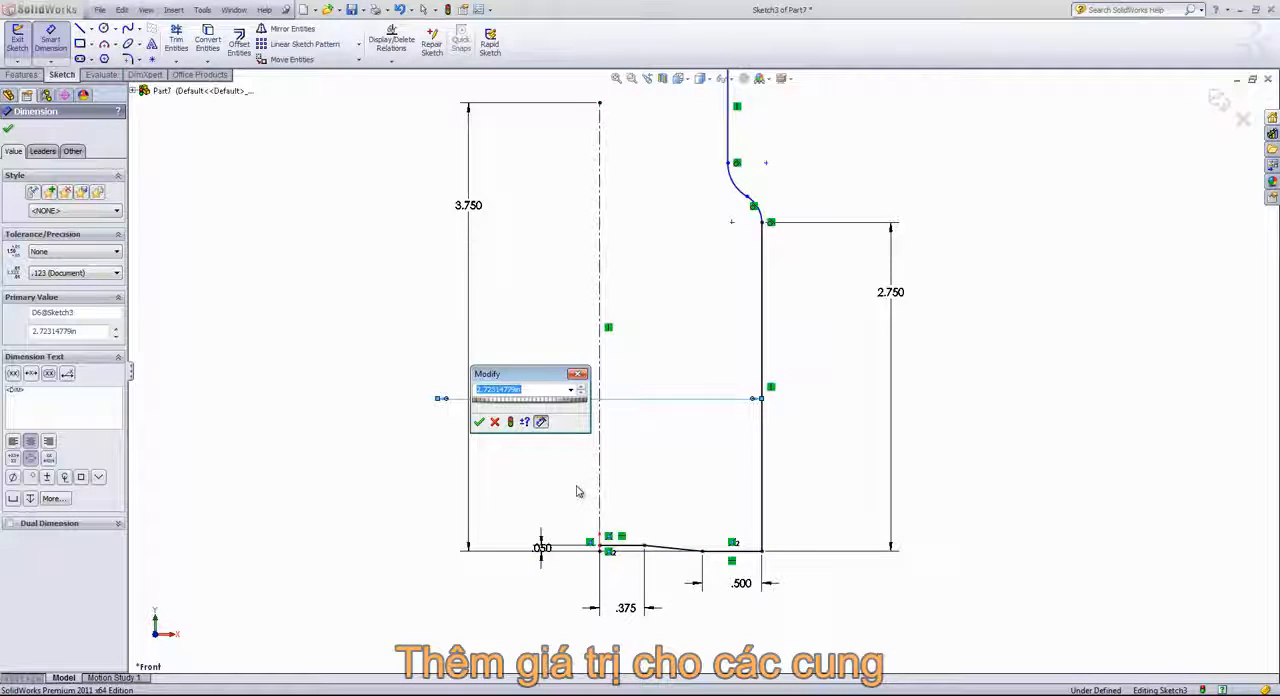
text(2)
key(Return)
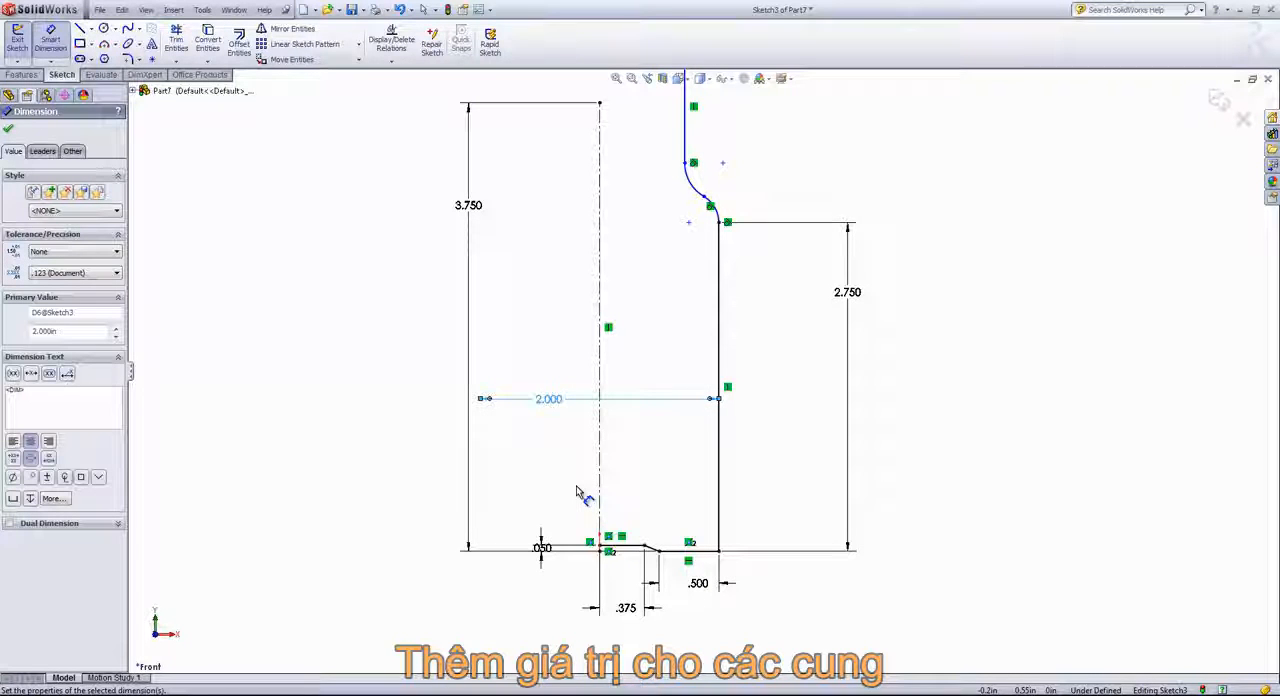
scroll(630, 448, up, 1)
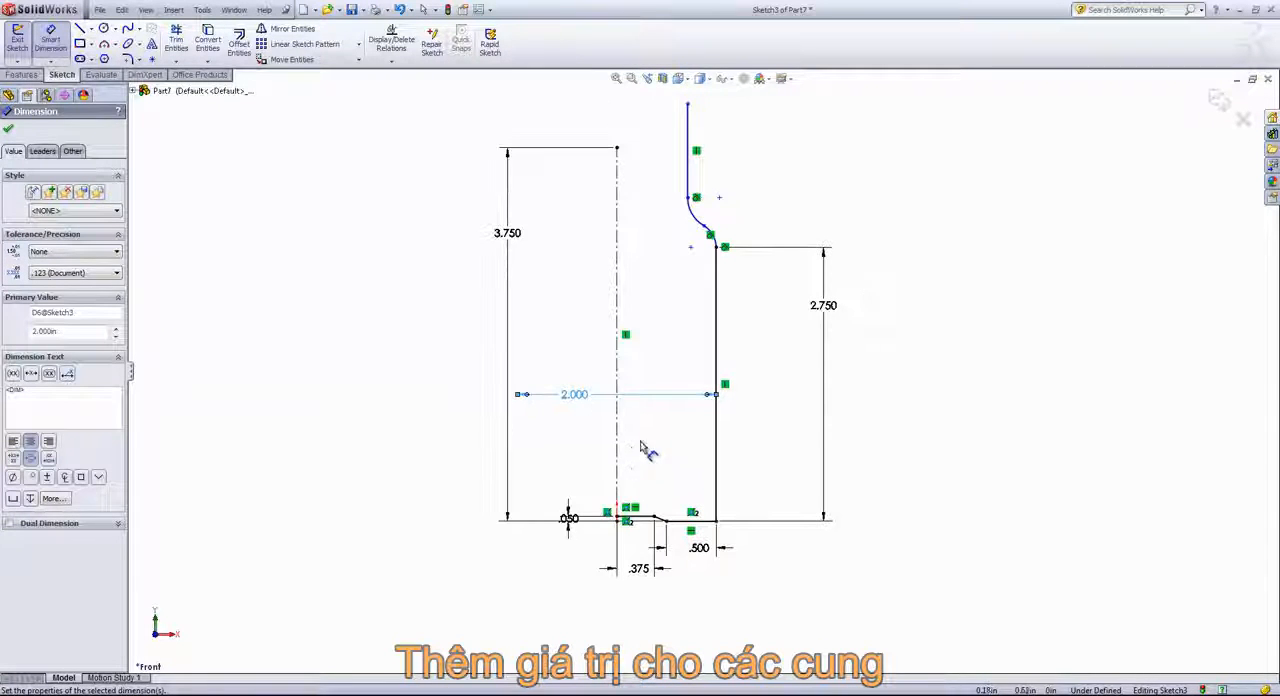
right_click(737, 140)
click(762, 146)
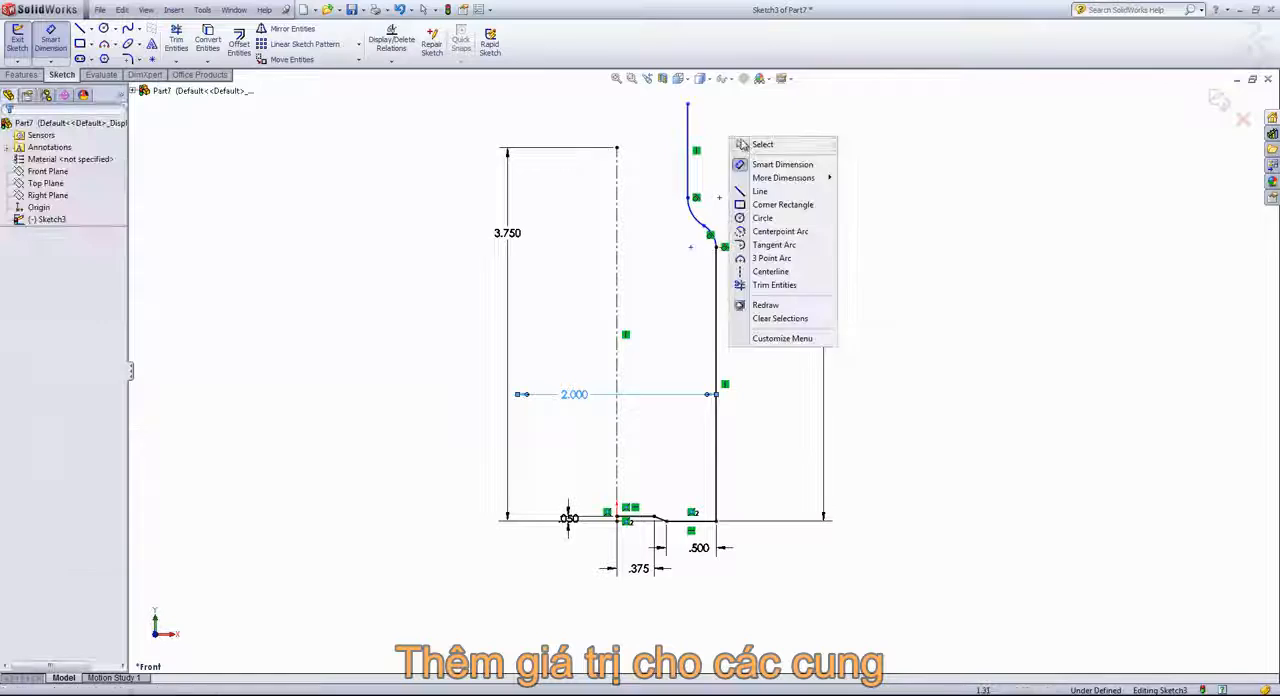
Make the upper endpoint of the profile horizontal with the top endpoint of the centerline
click(688, 105)
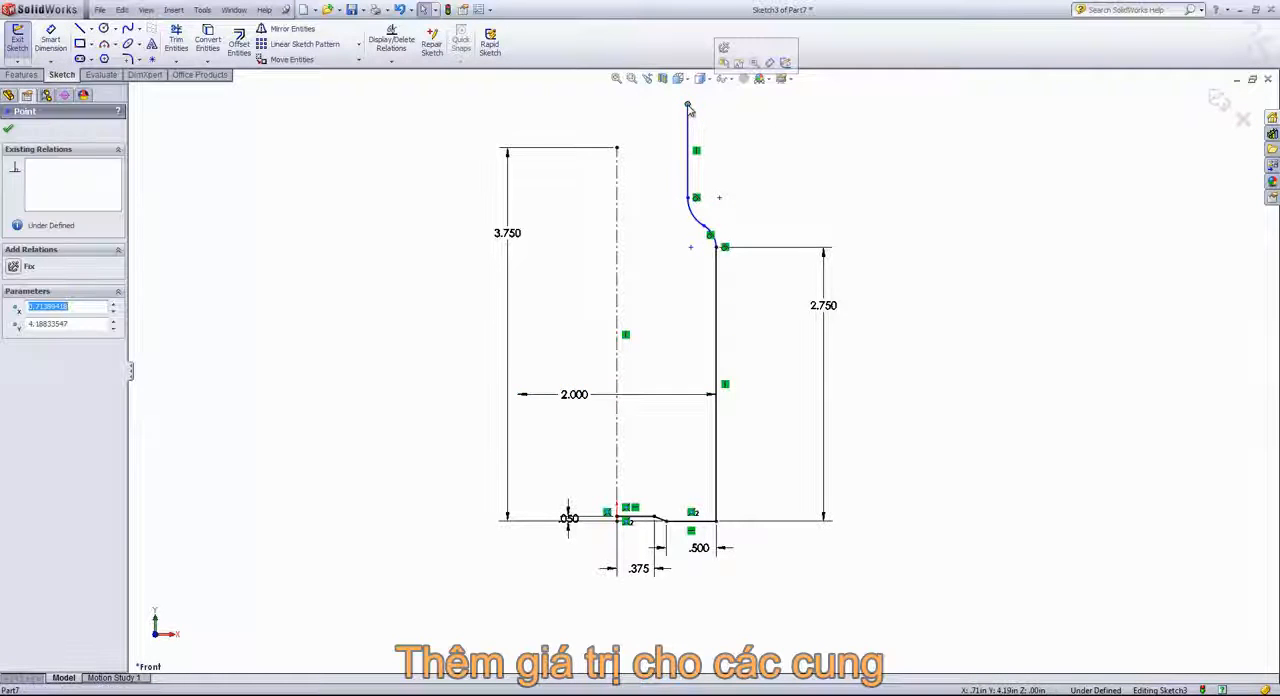
ctrl+click(617, 149)
click(655, 97)
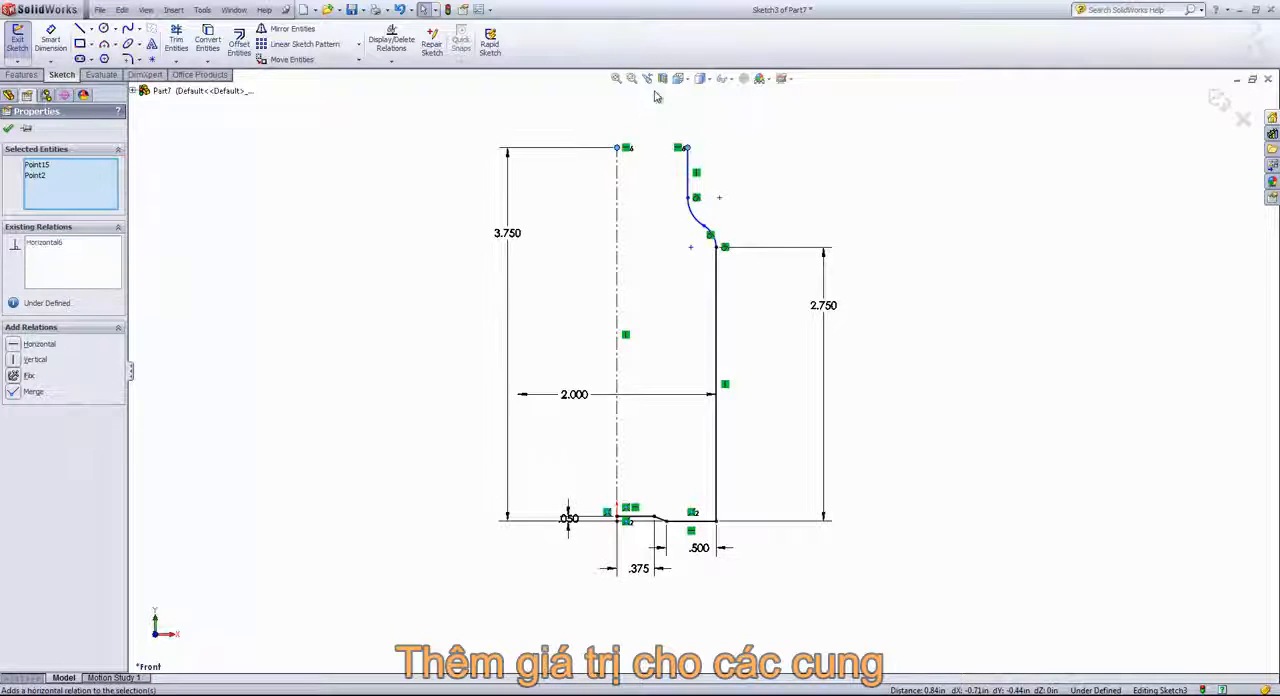
Dimension the radius of the upper arc in the S-curve to 0.15 in
key(f)
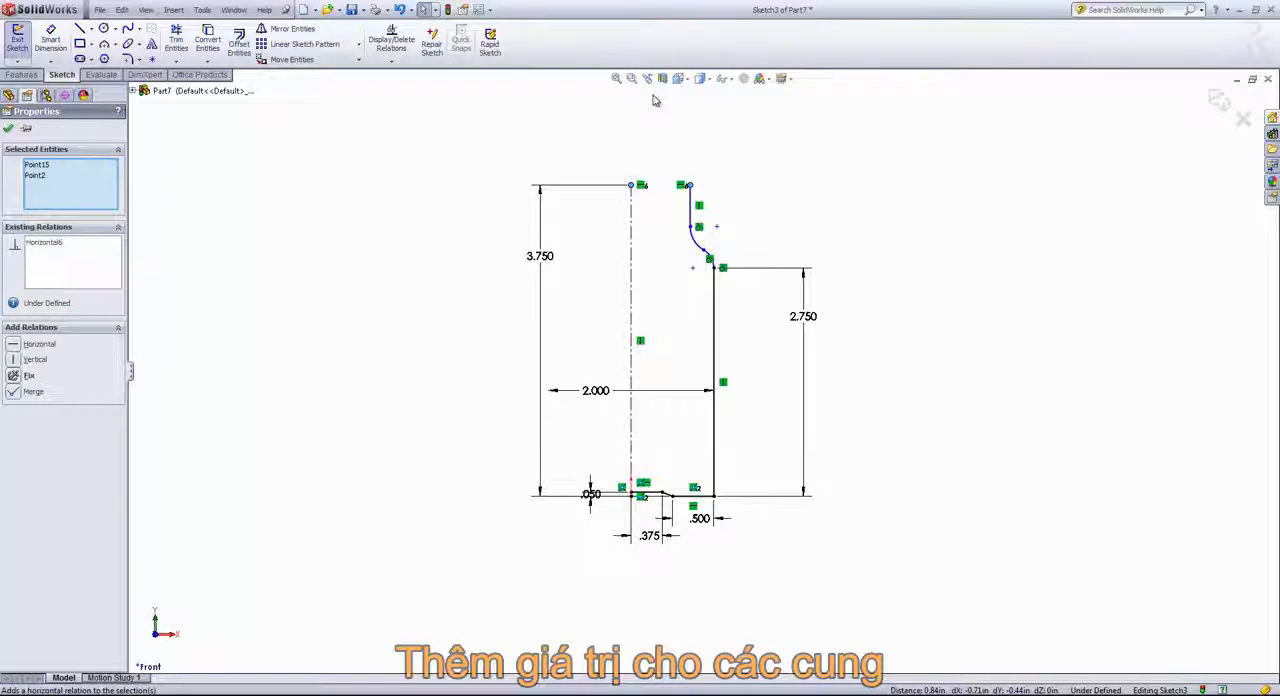
key(s)
click(692, 107)
scroll(764, 254, down, 1)
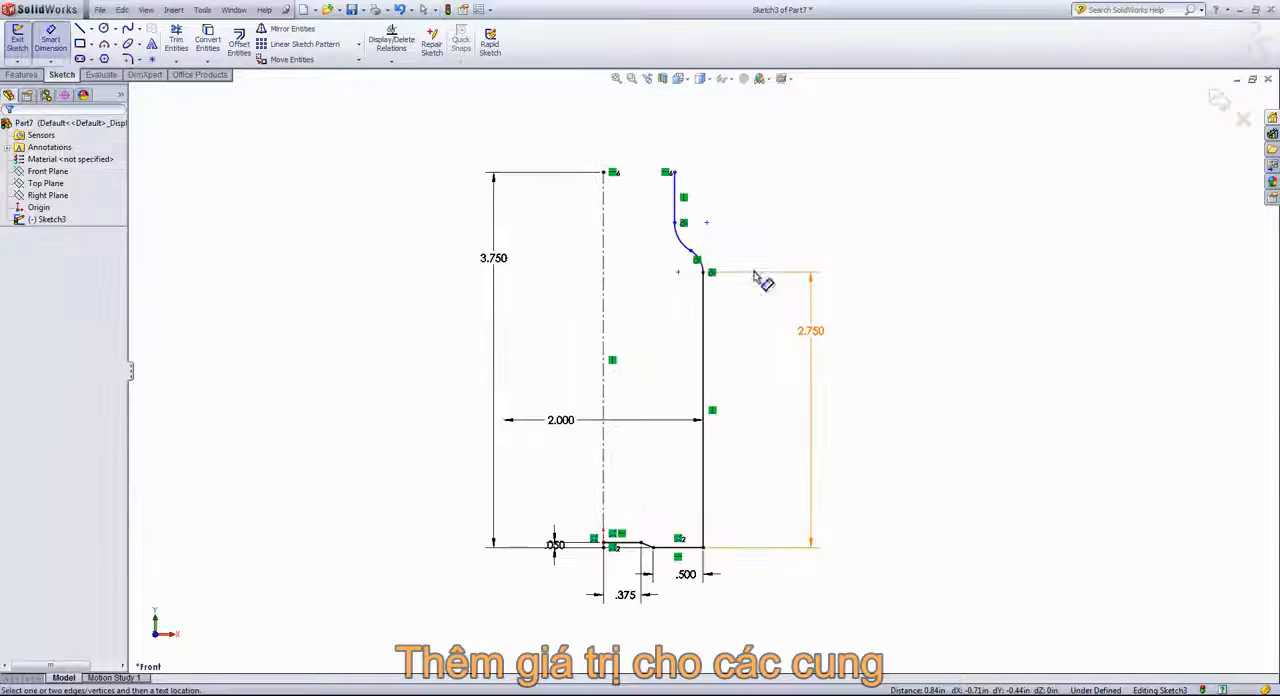
click(692, 246)
click(741, 209)
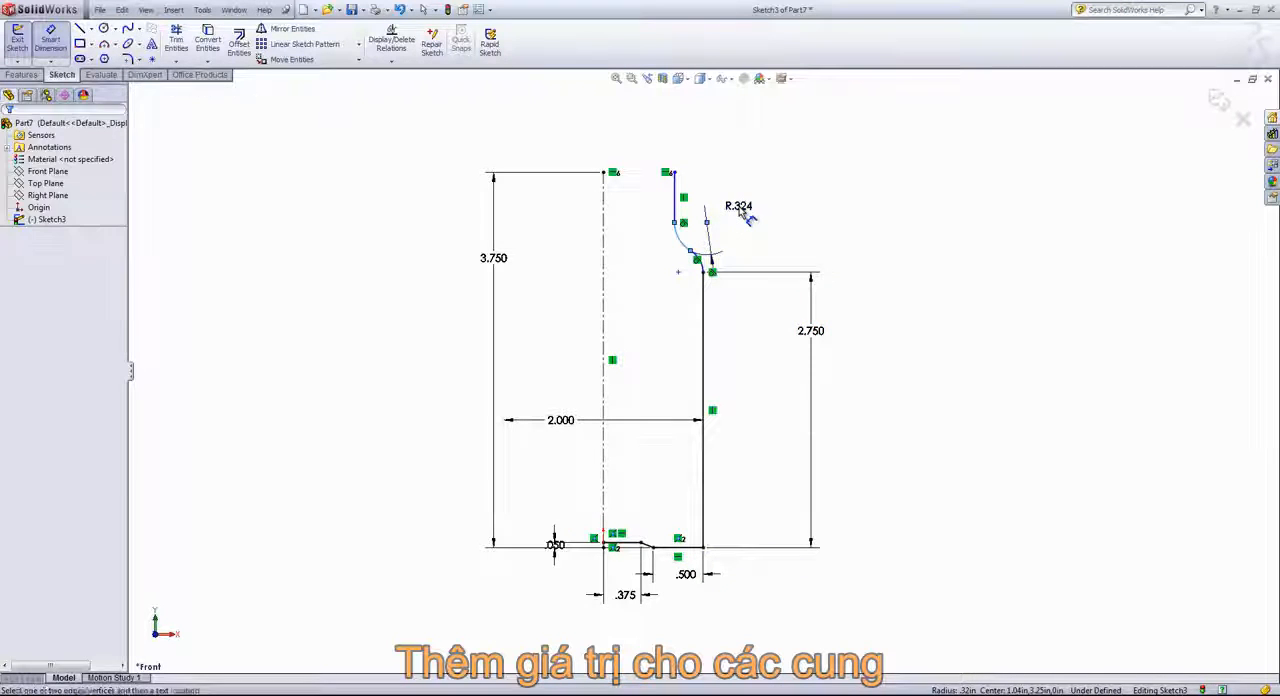
click(741, 210)
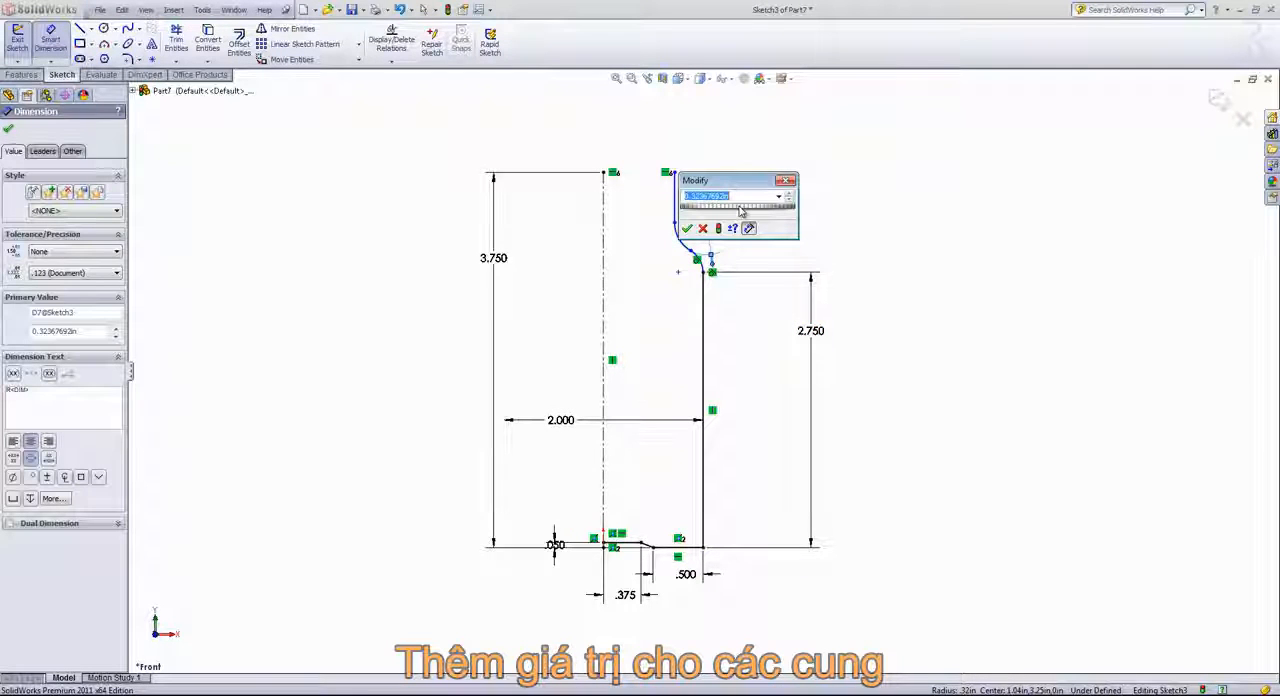
text(.15)
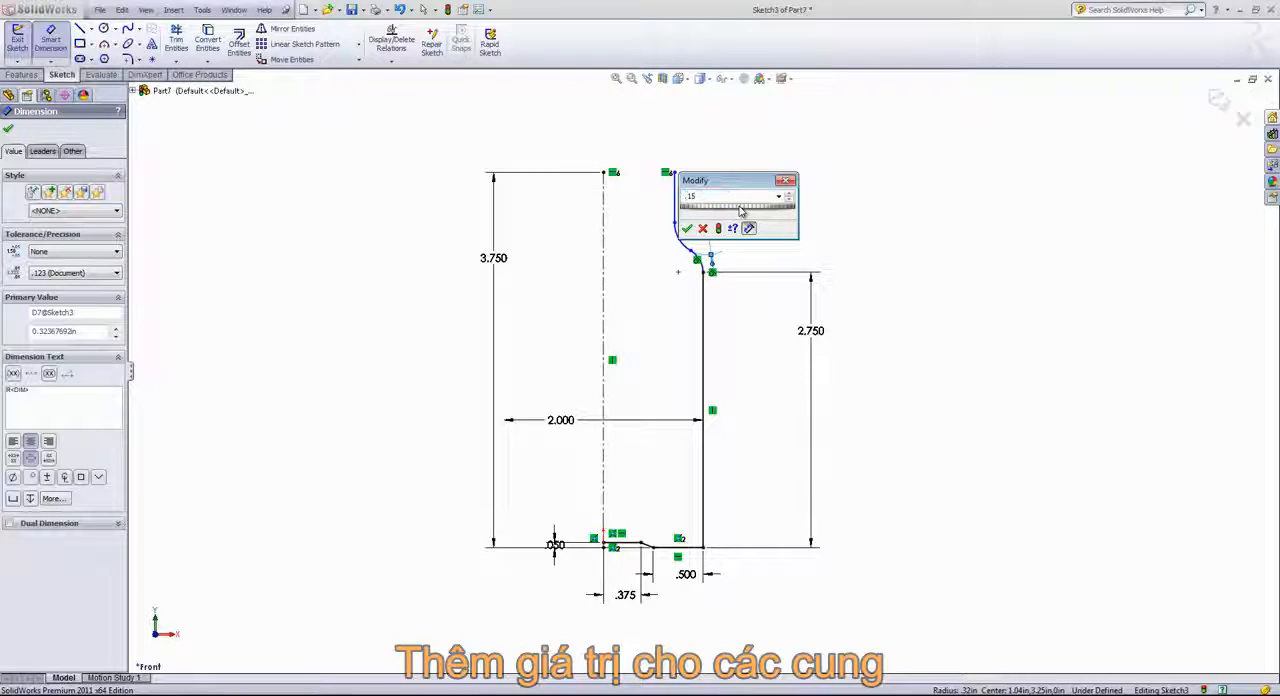
key(Return)
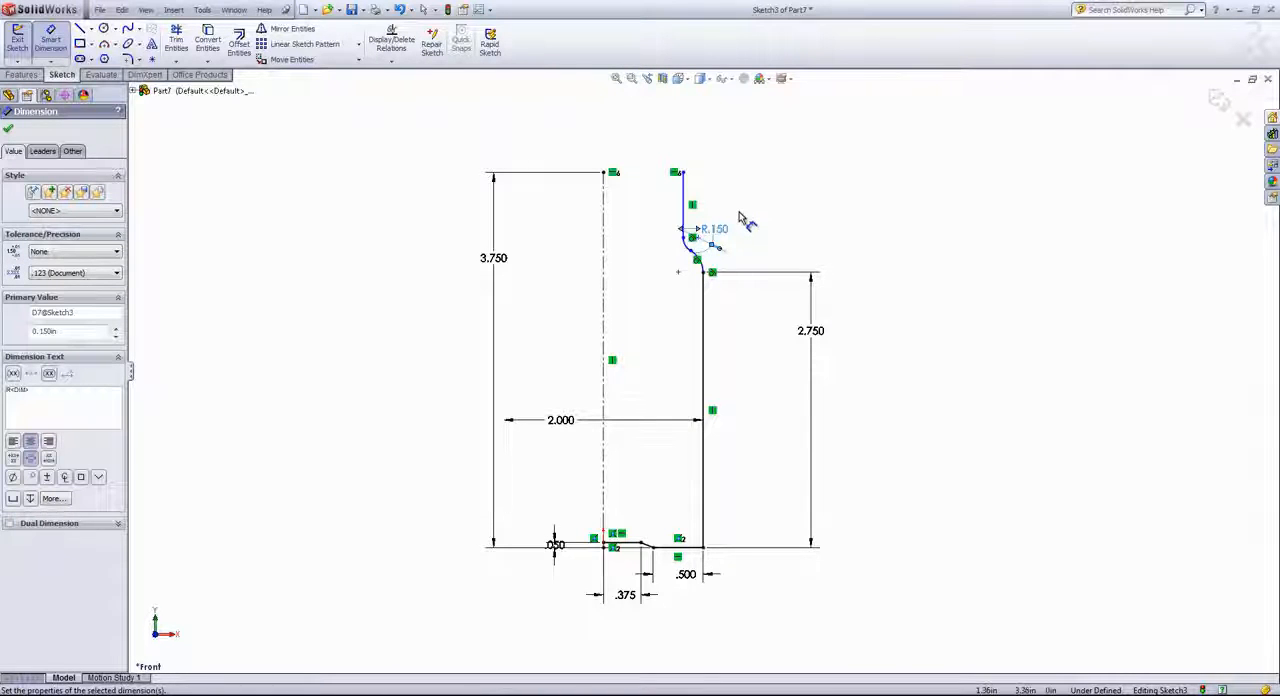
scroll(745, 230, down, 1)
right_click(749, 251)
click(771, 262)
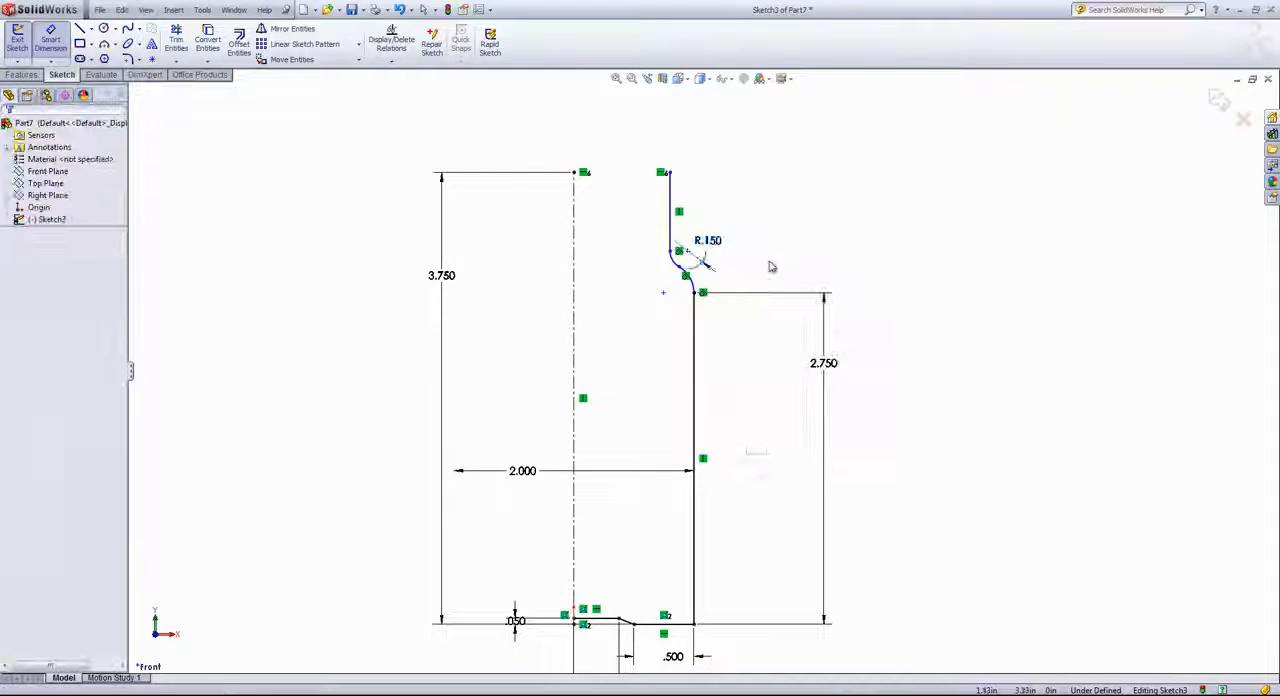
Add an Equal relation between the lower and upper arcs of the S-curve
scroll(771, 266, down, 1)
click(657, 270)
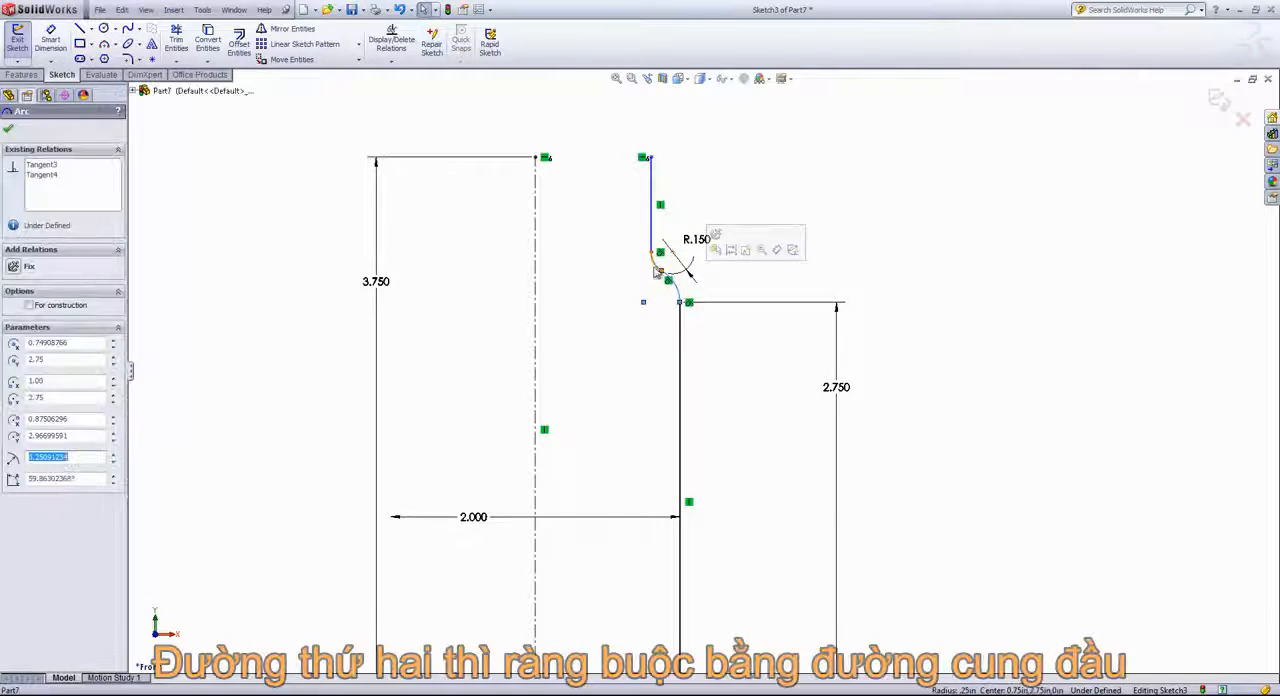
ctrl+click(658, 268)
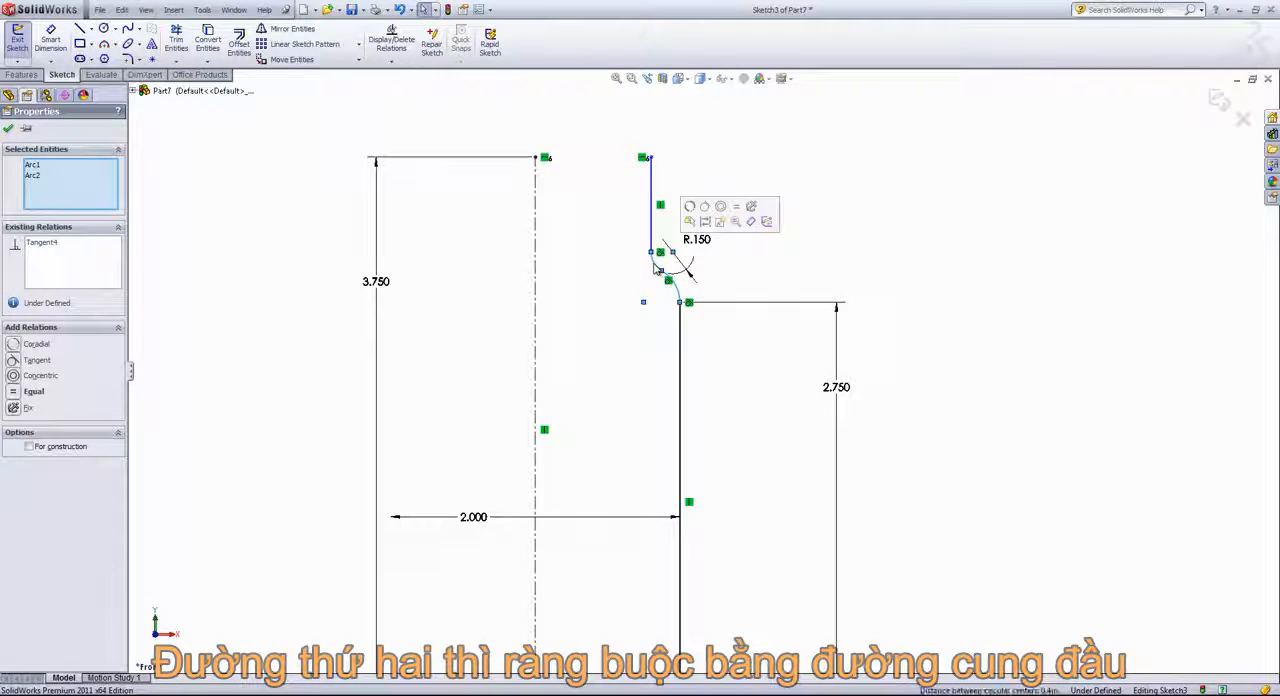
click(736, 207)
click(766, 269)
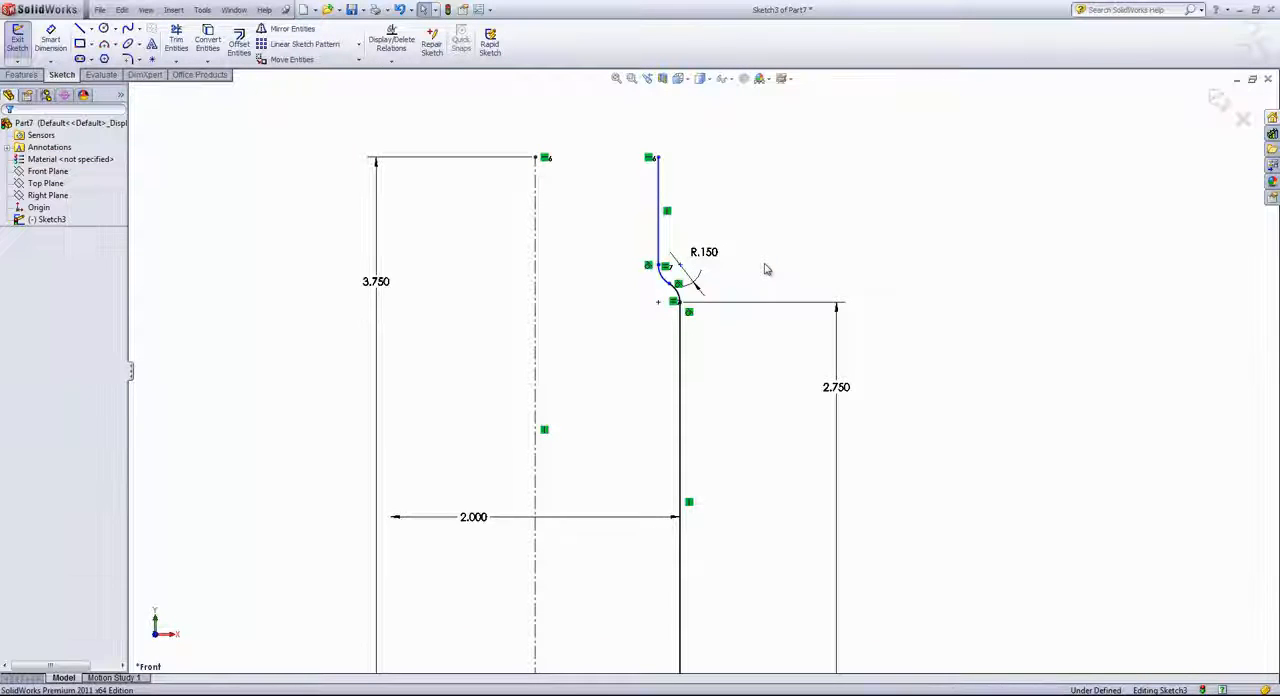
Dimension the horizontal distance from the centerline to the upper vertical line to 0.675 in
key(d)
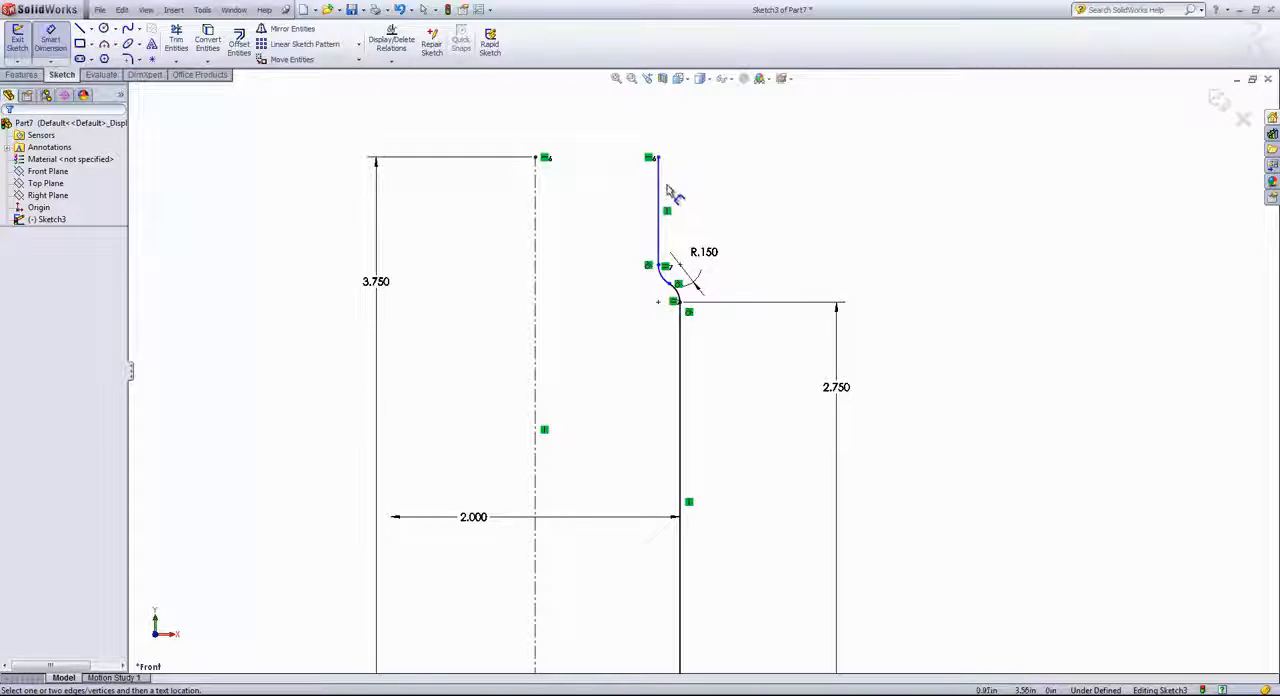
click(658, 186)
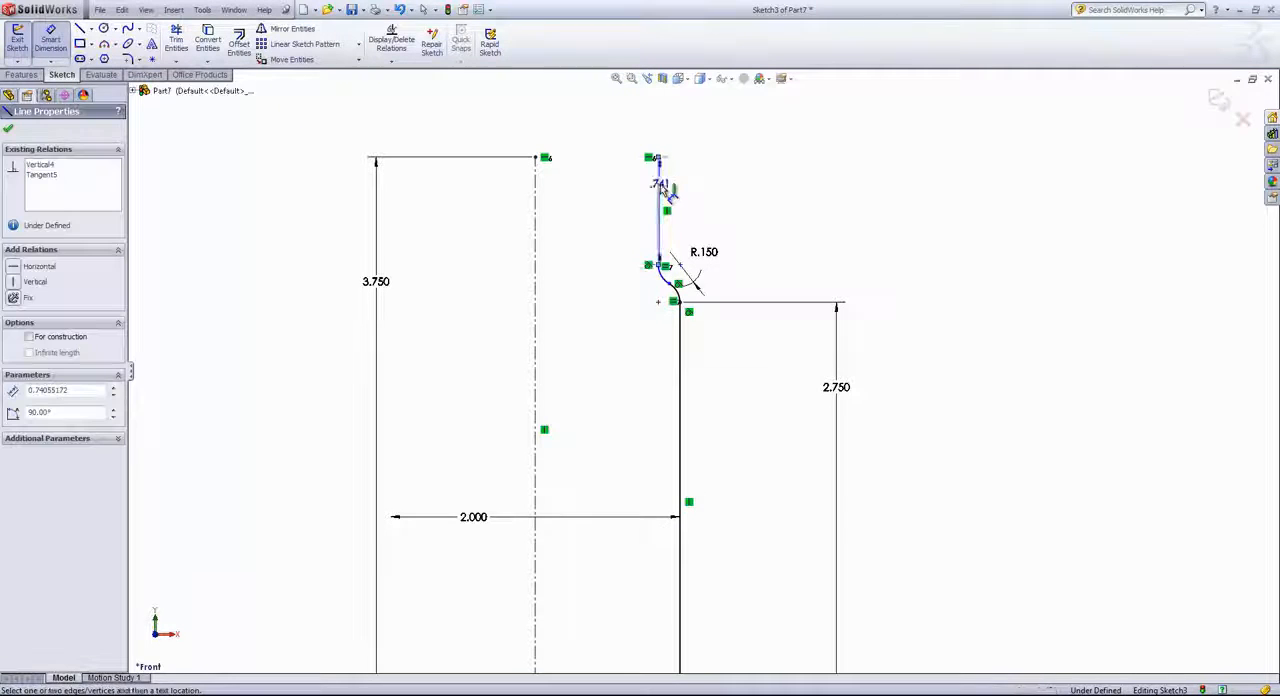
click(536, 183)
click(597, 129)
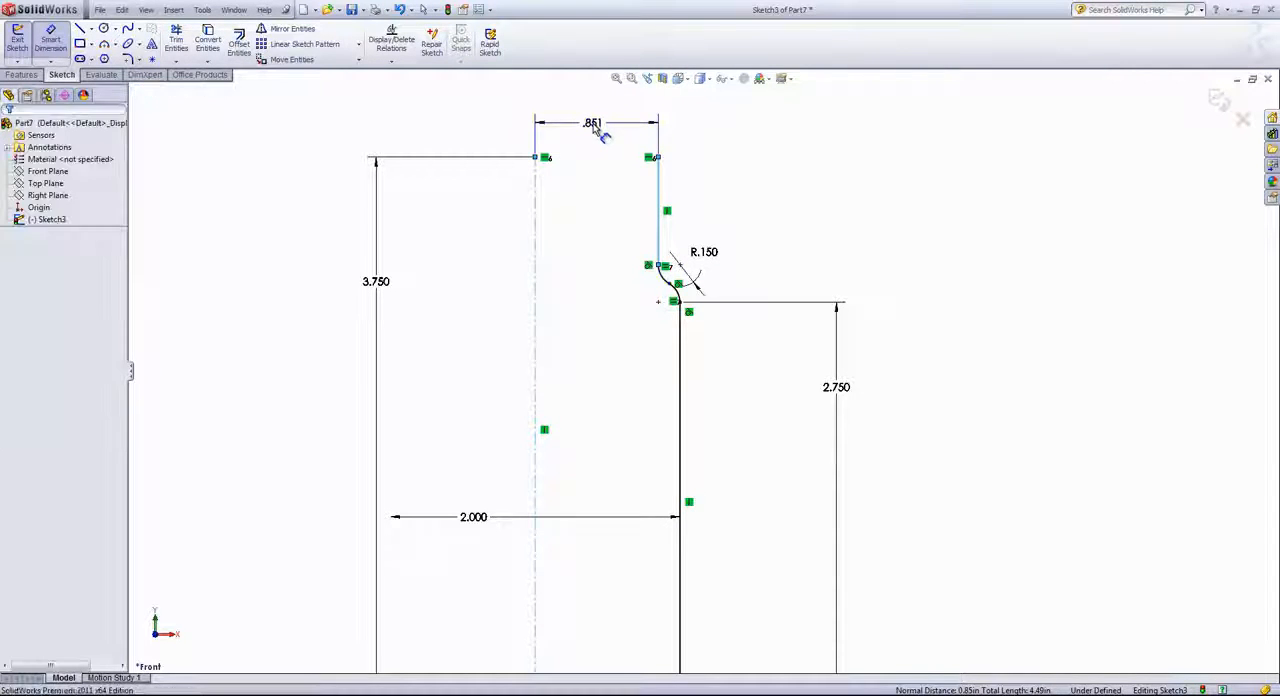
text(.)
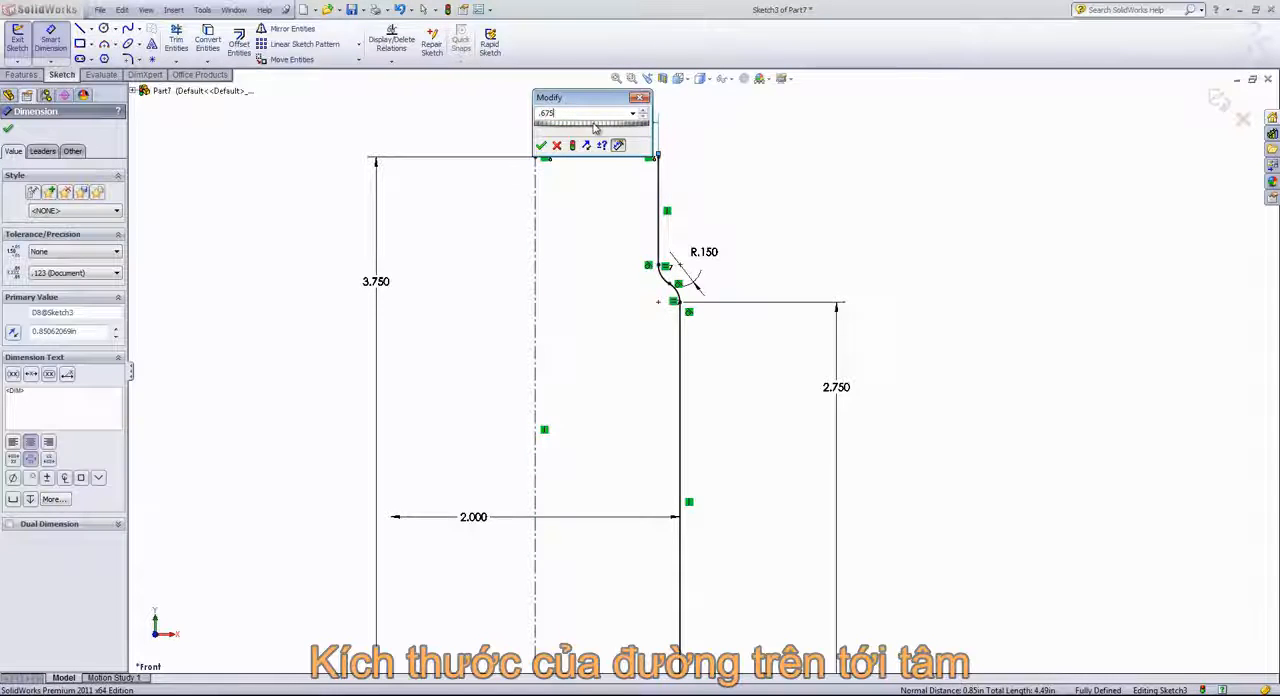
text(675)
key(Return)
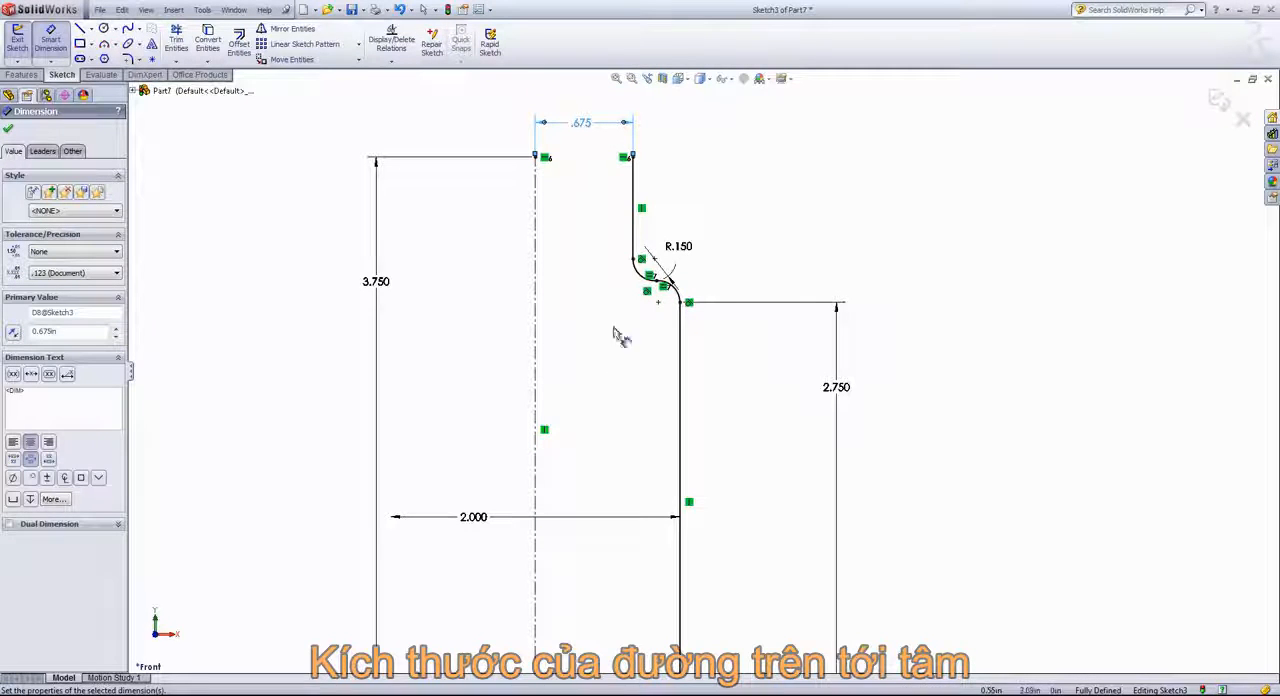
Fillet the three corners along the profile's bottom edge, including the outer corner, with a 0.15 in radius
scroll(590, 410, up, 2)
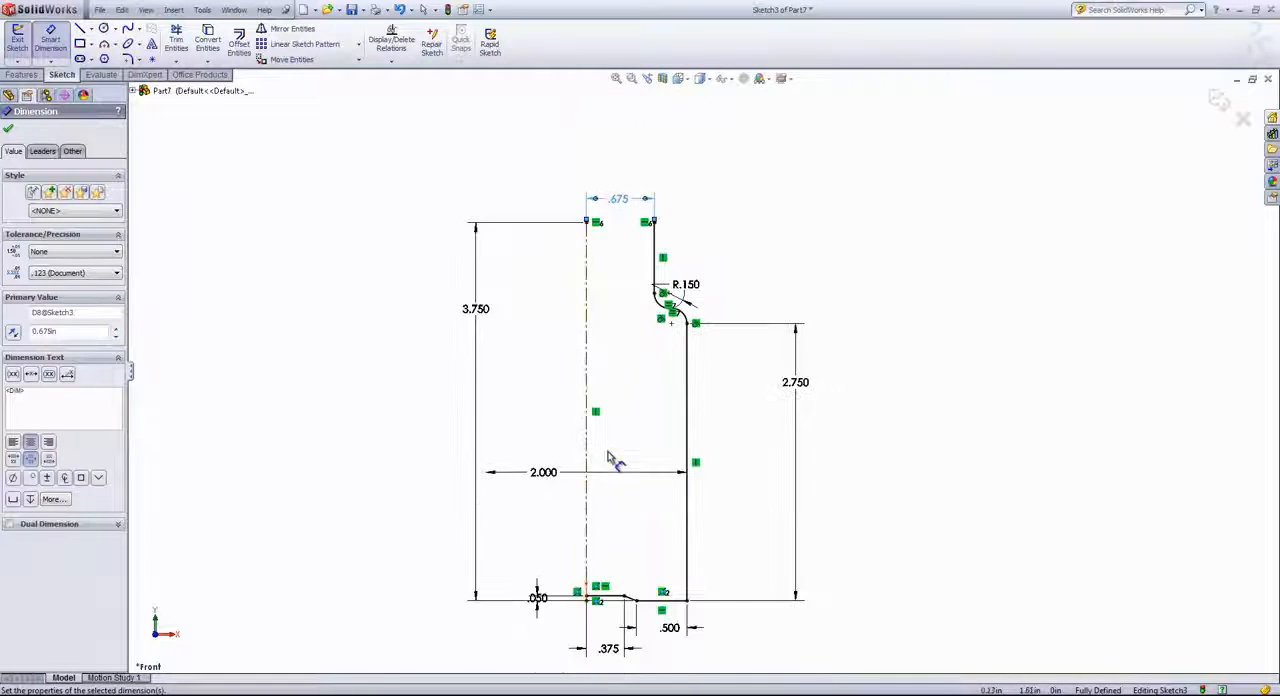
scroll(614, 457, down, 2)
scroll(676, 628, down, 2)
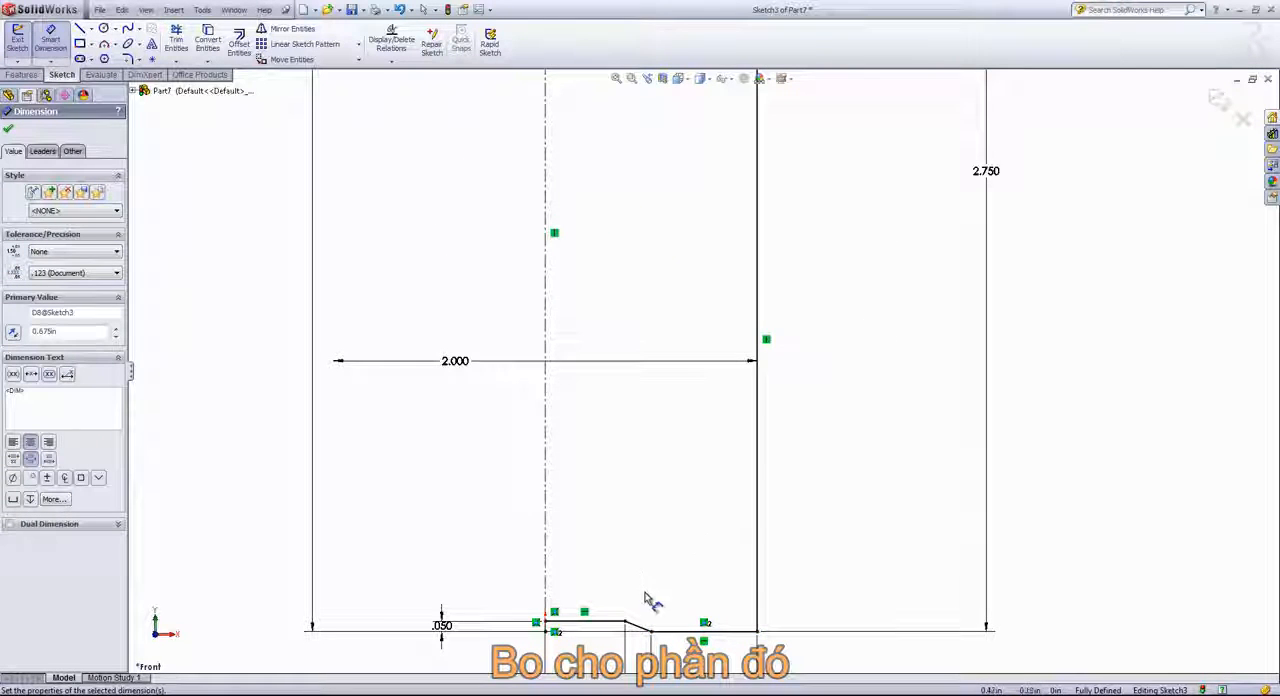
scroll(632, 667, down, 1)
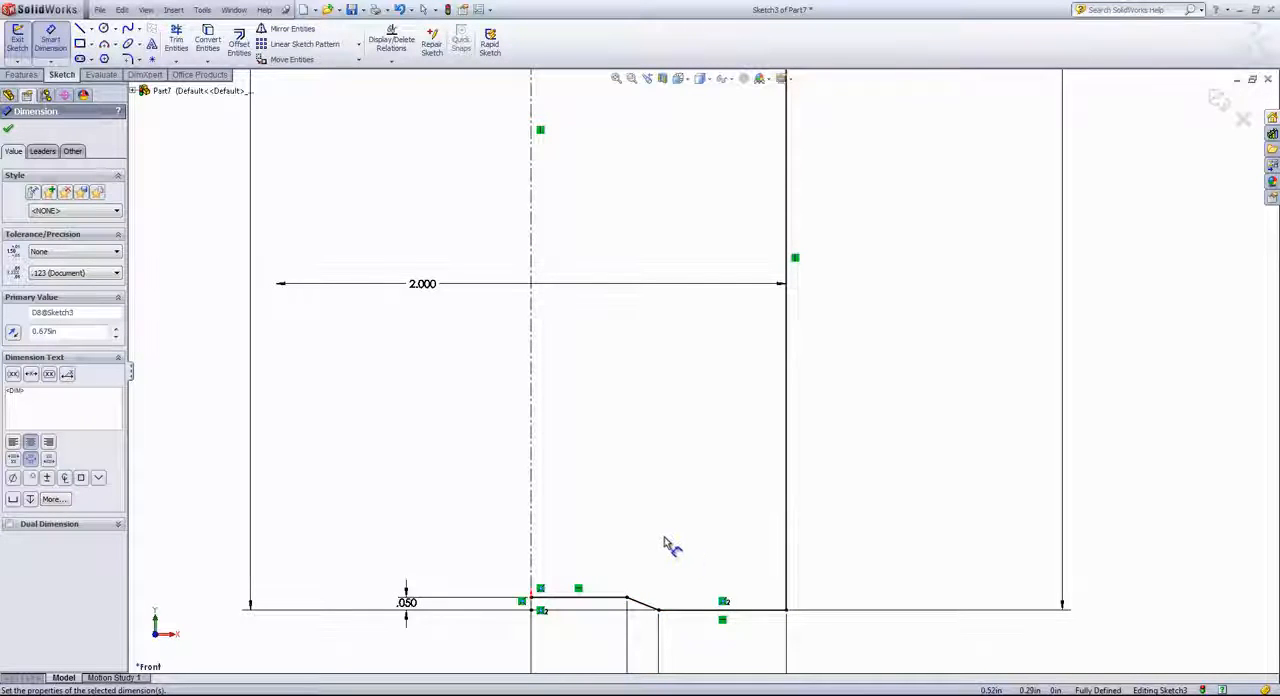
key(s)
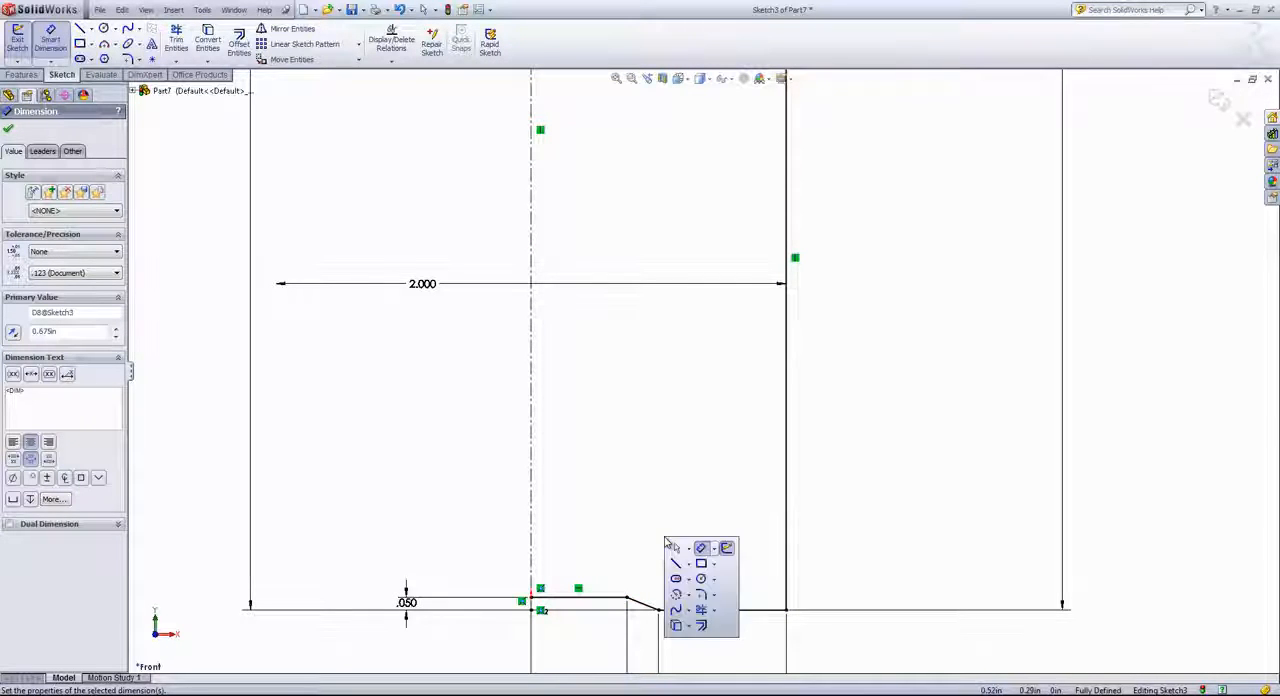
click(702, 596)
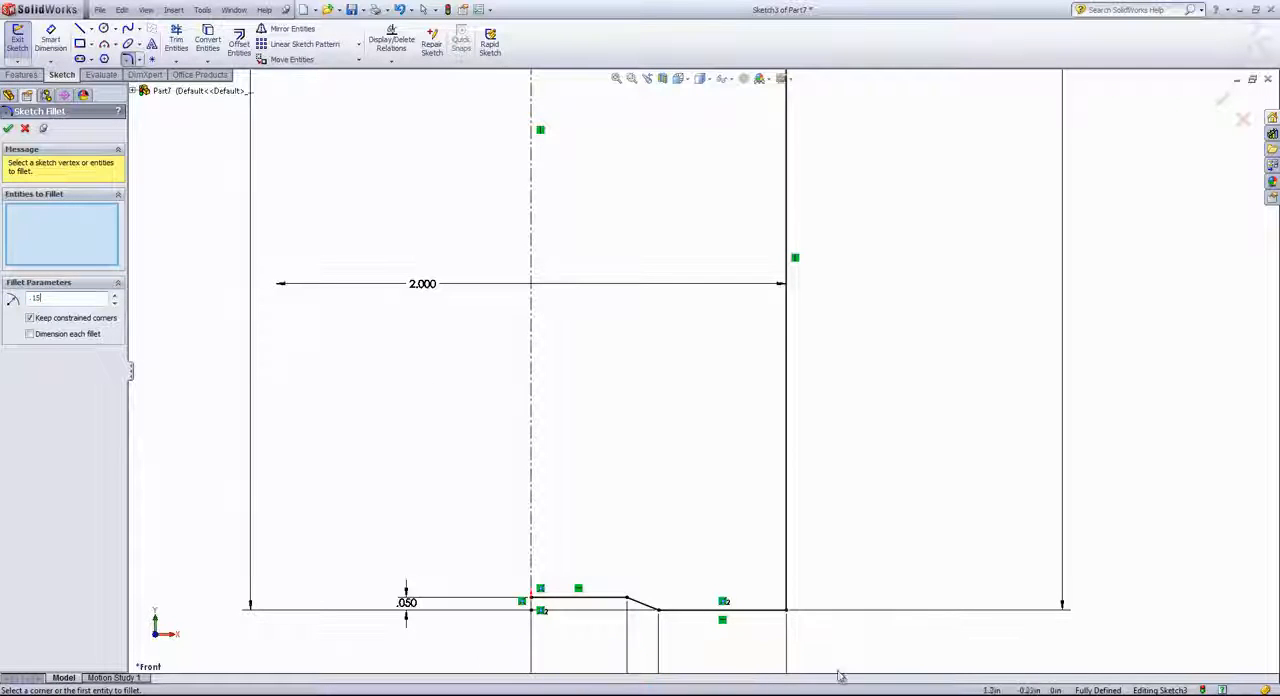
click(672, 566)
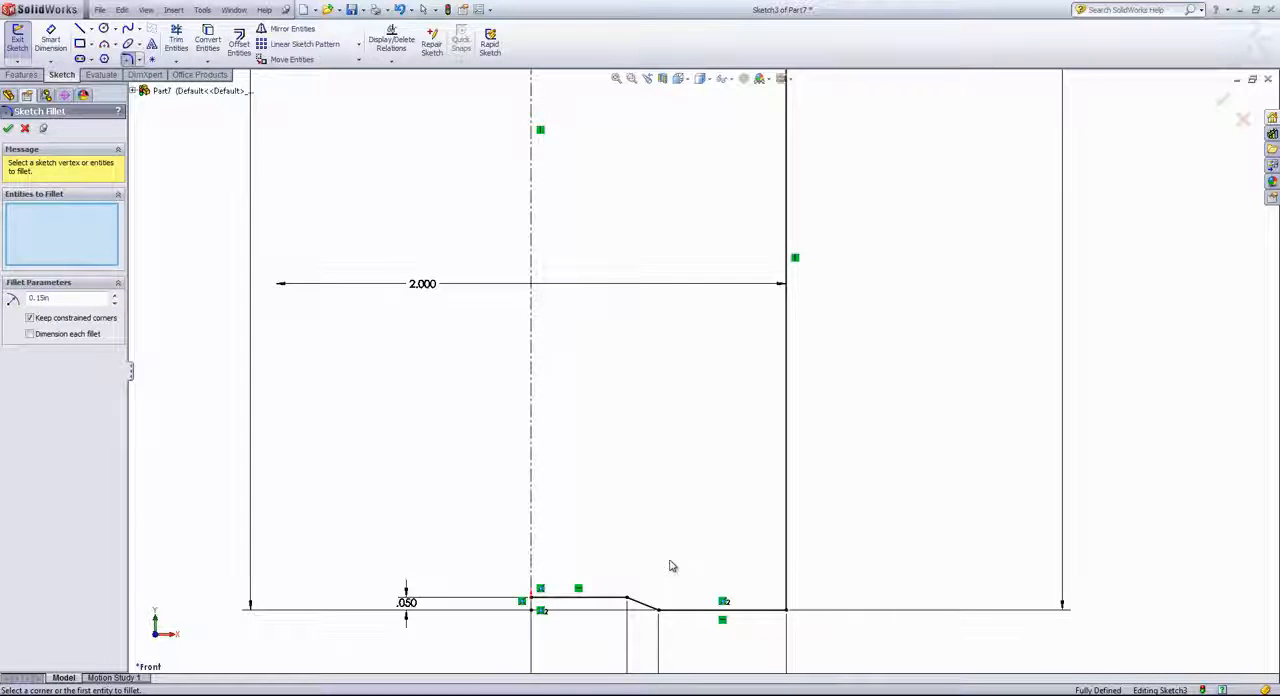
click(628, 598)
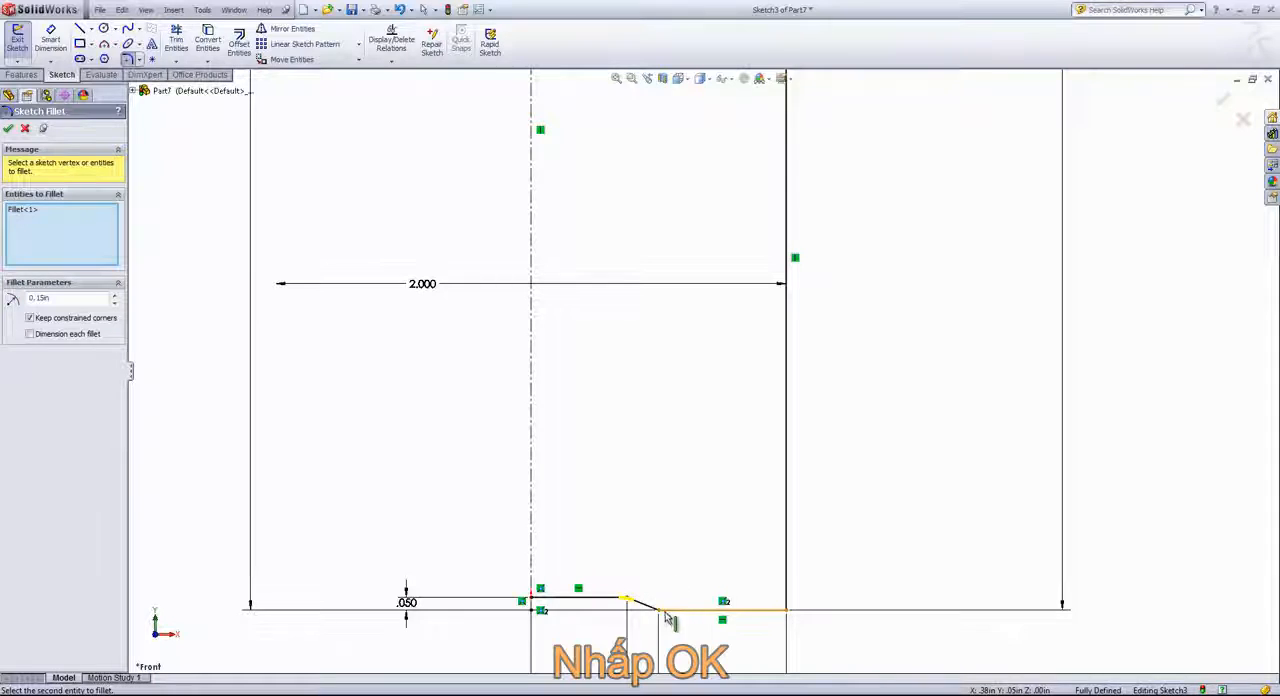
click(666, 614)
click(786, 610)
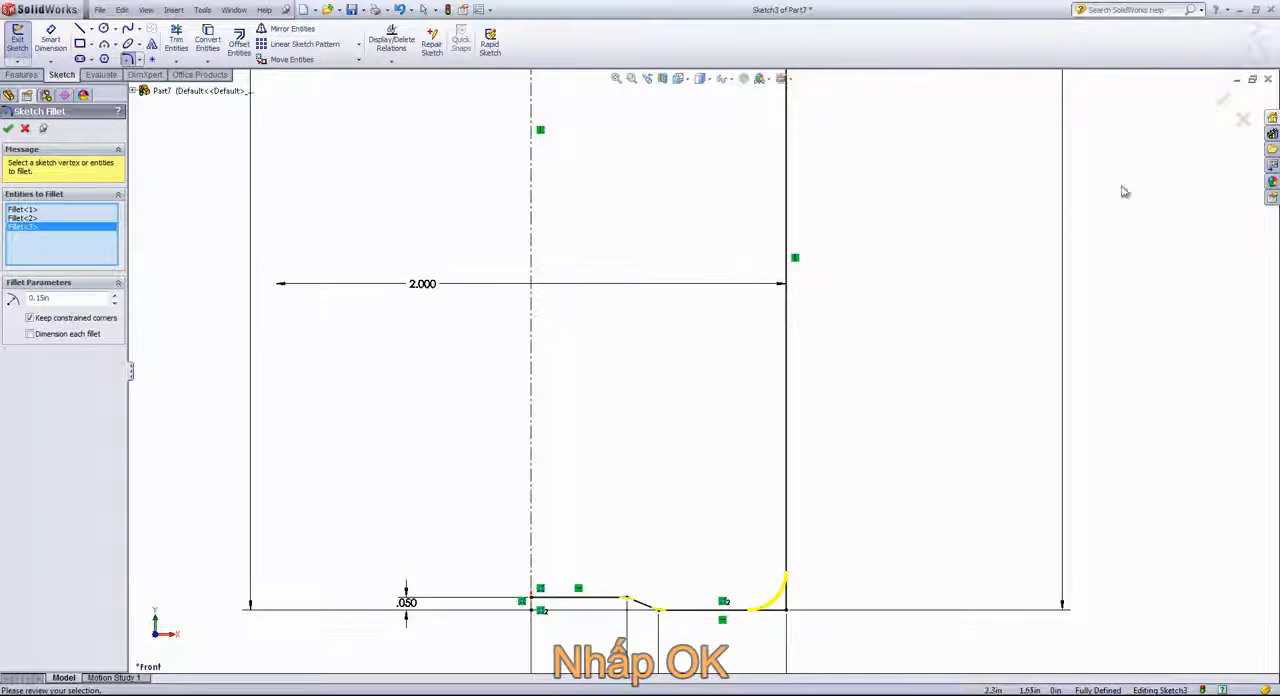
click(1222, 100)
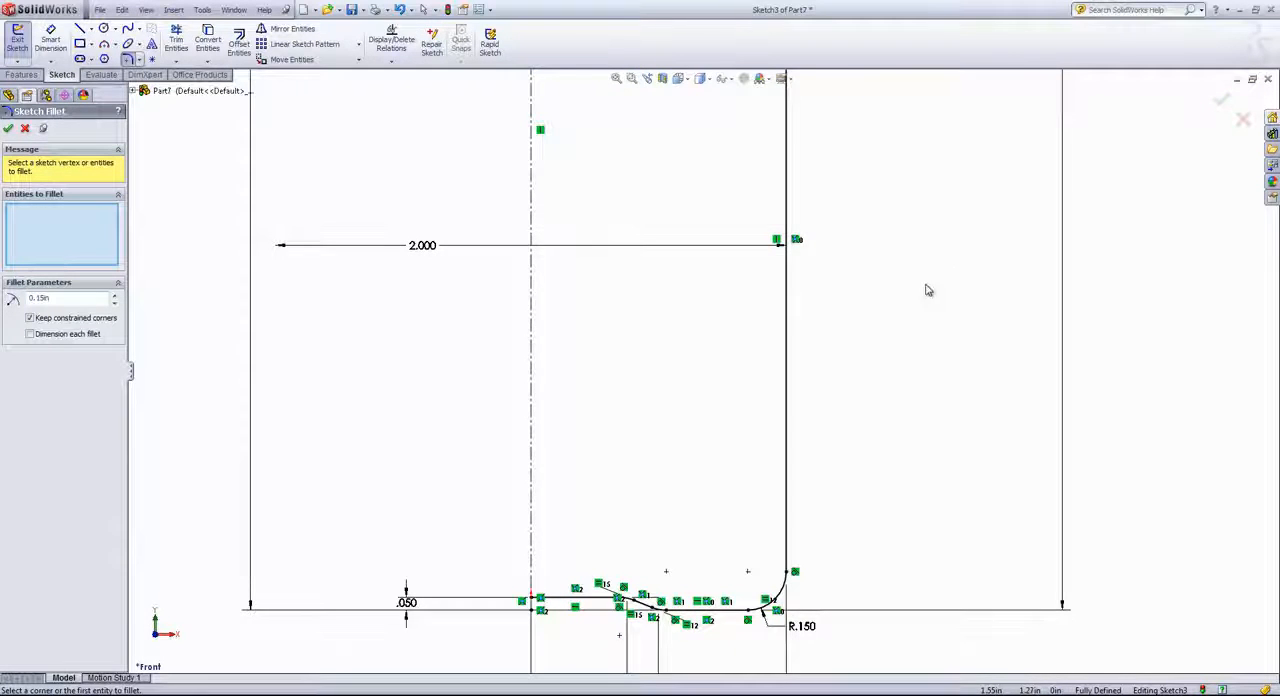
Finish the Sketch Fillet command and exit the bottle profile sketch
key(f)
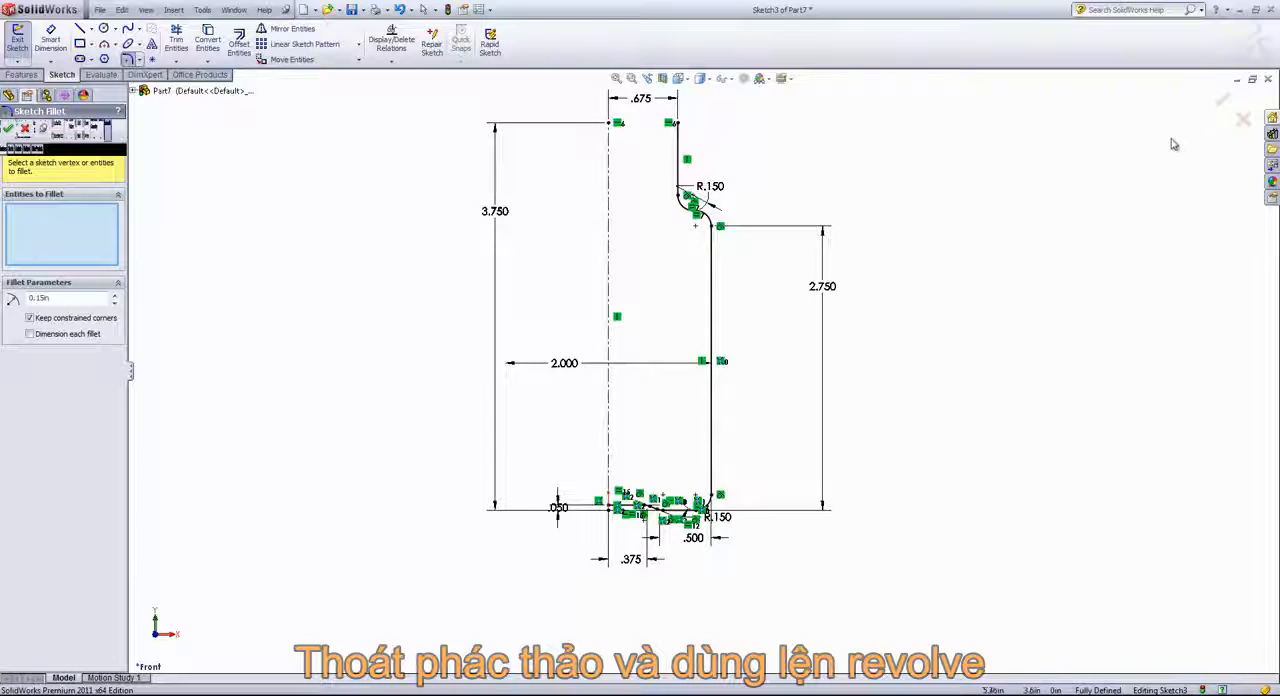
click(1220, 101)
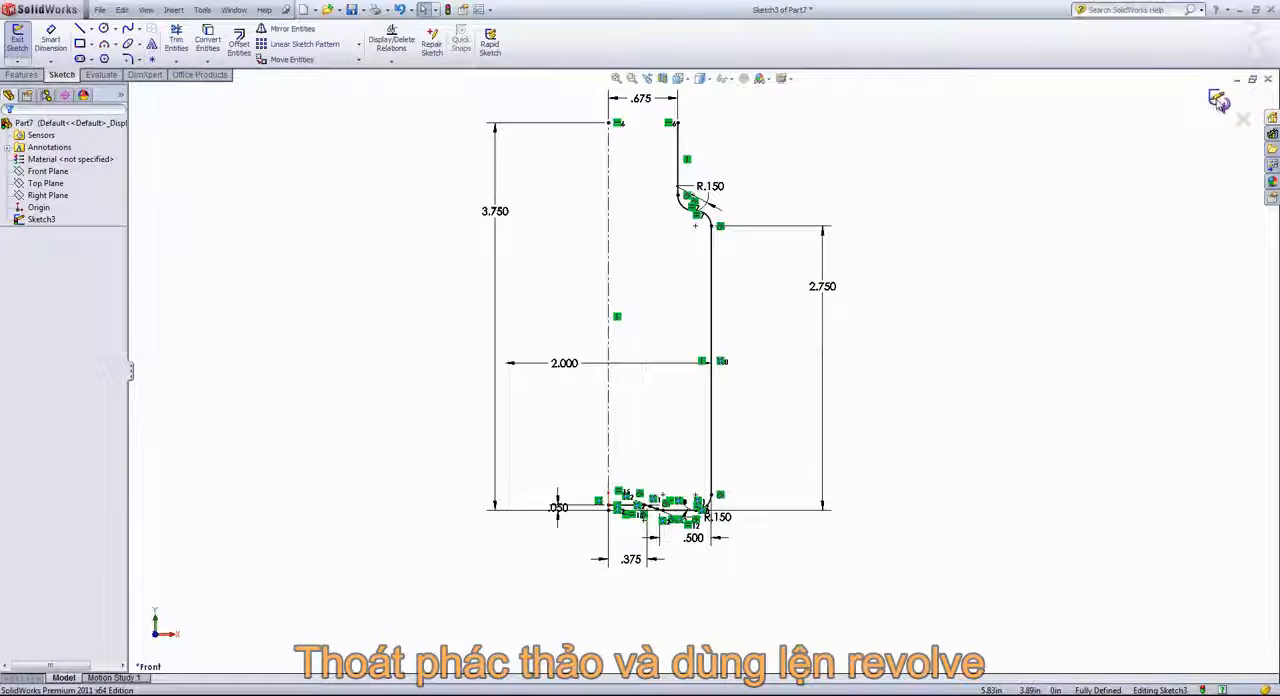
click(1219, 101)
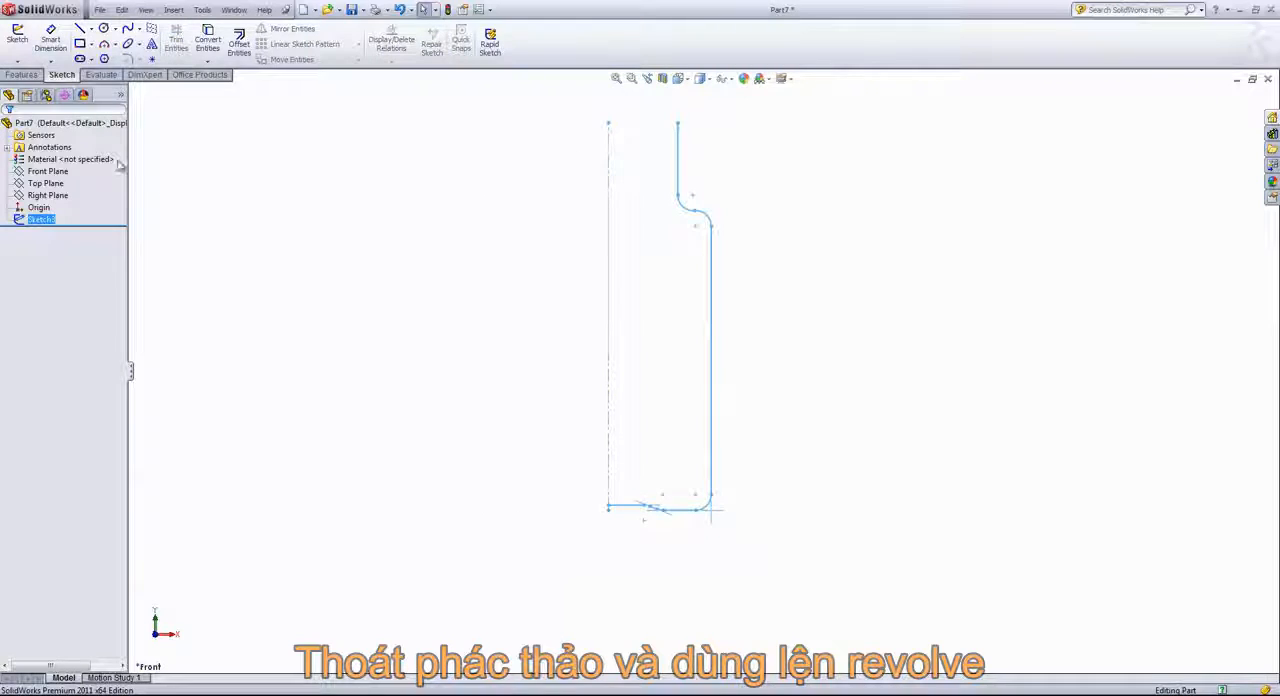
Revolve the open profile 360 degrees about the centerline as a 0.10 in one-direction thin feature, without automatically closing the sketch
click(14, 77)
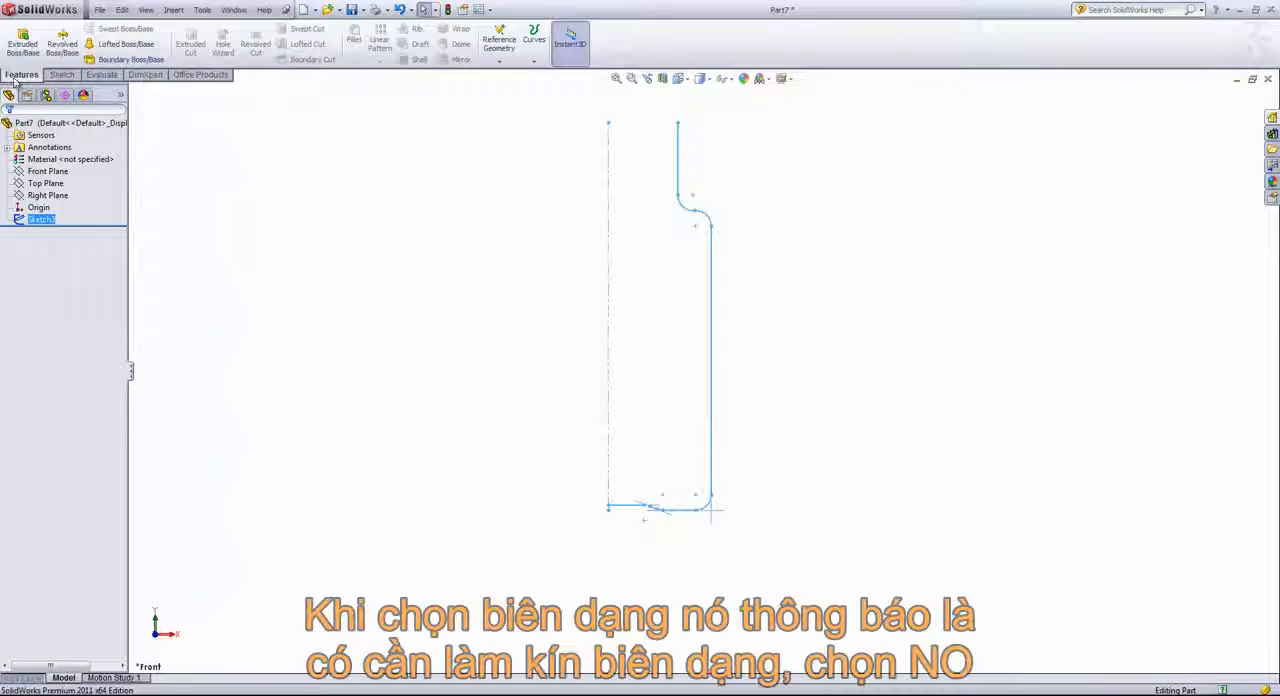
click(61, 45)
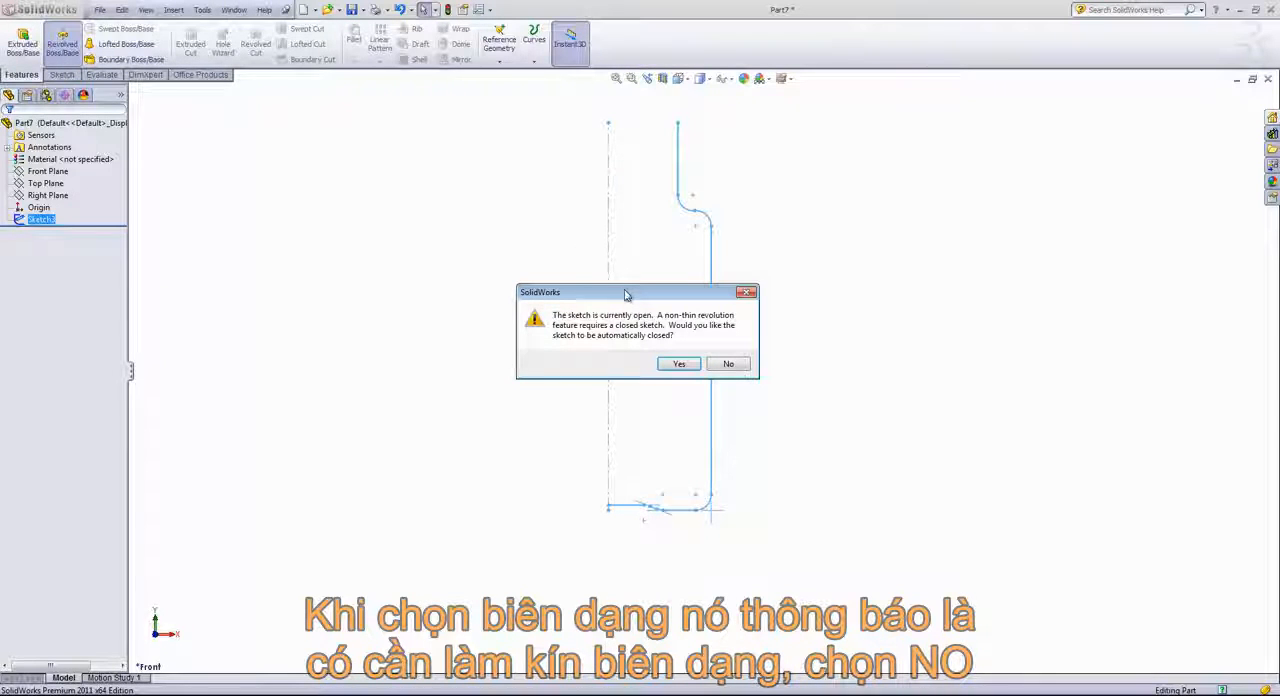
click(737, 362)
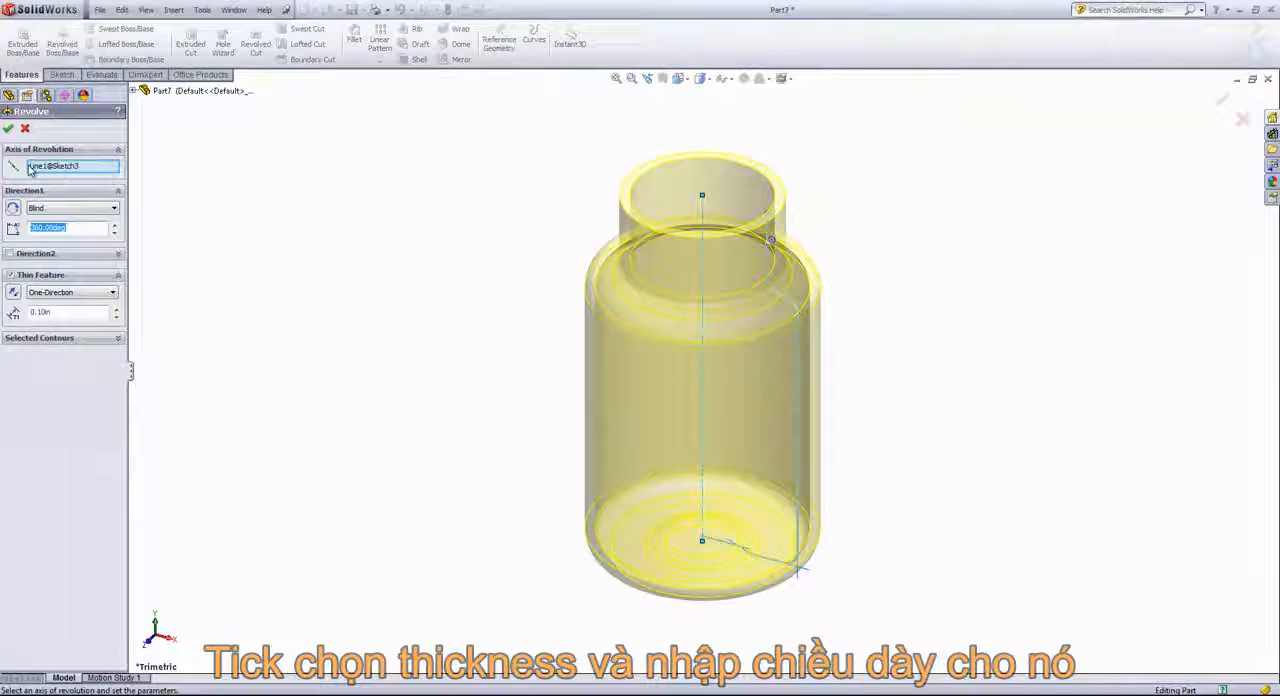
click(100, 167)
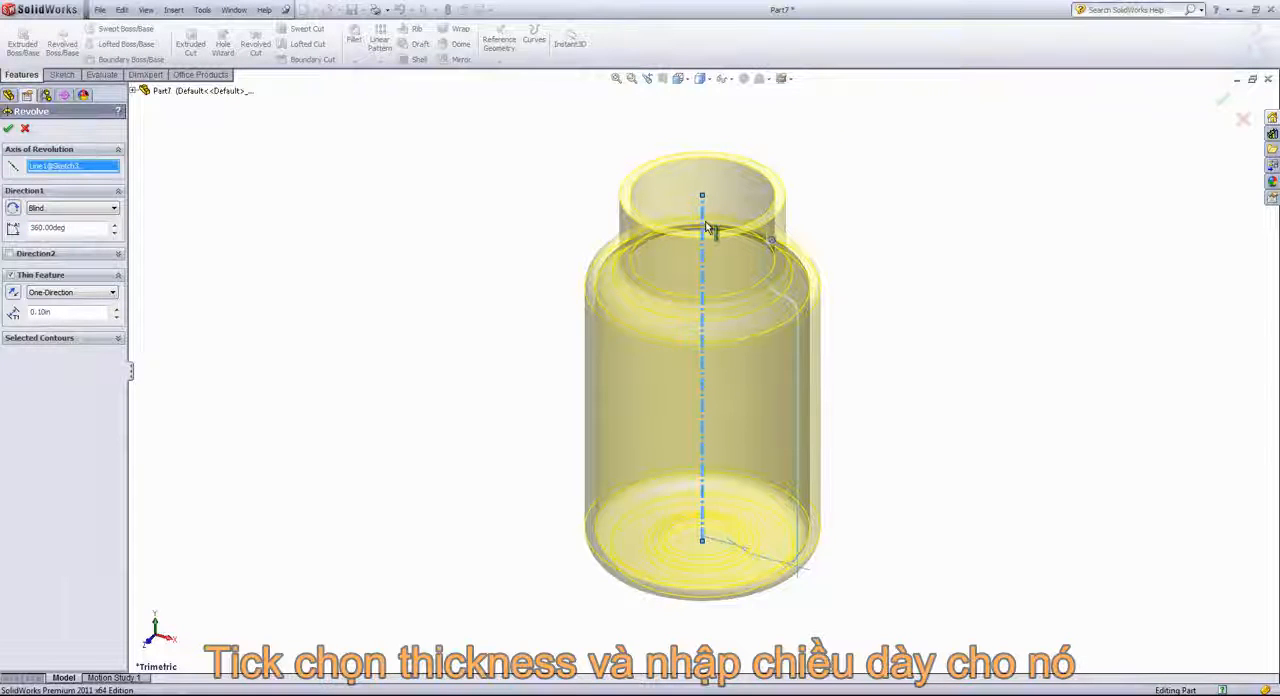
click(702, 230)
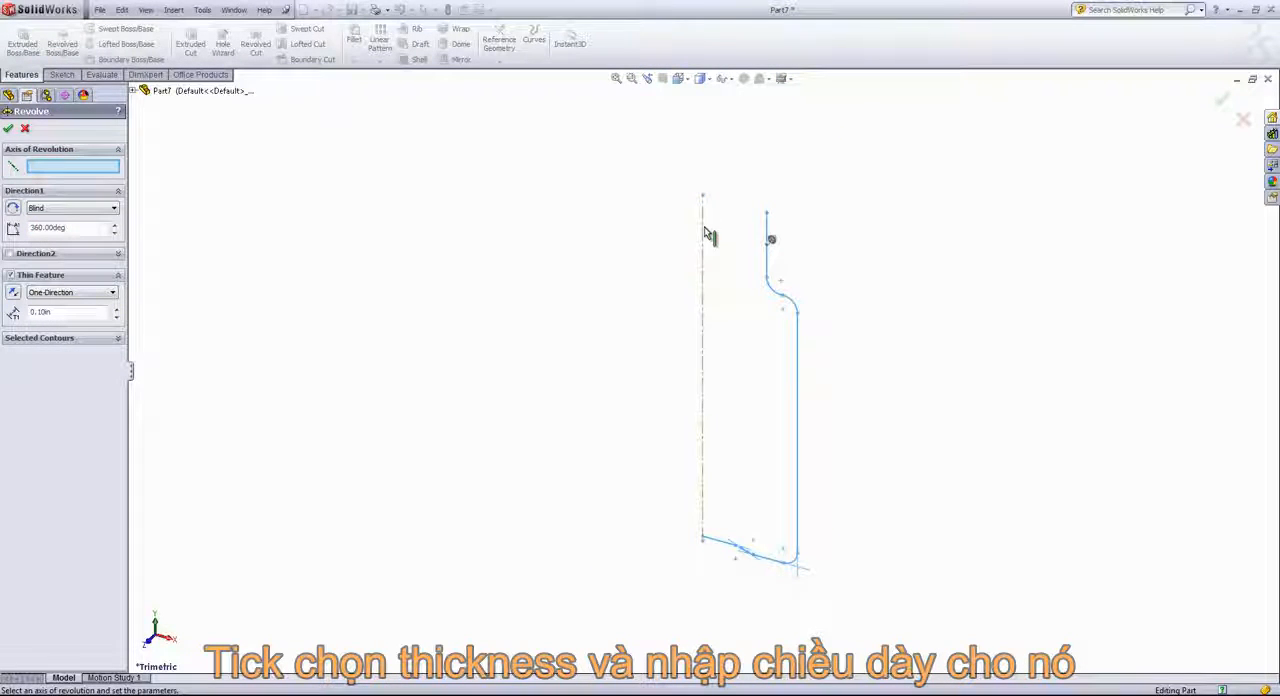
click(703, 236)
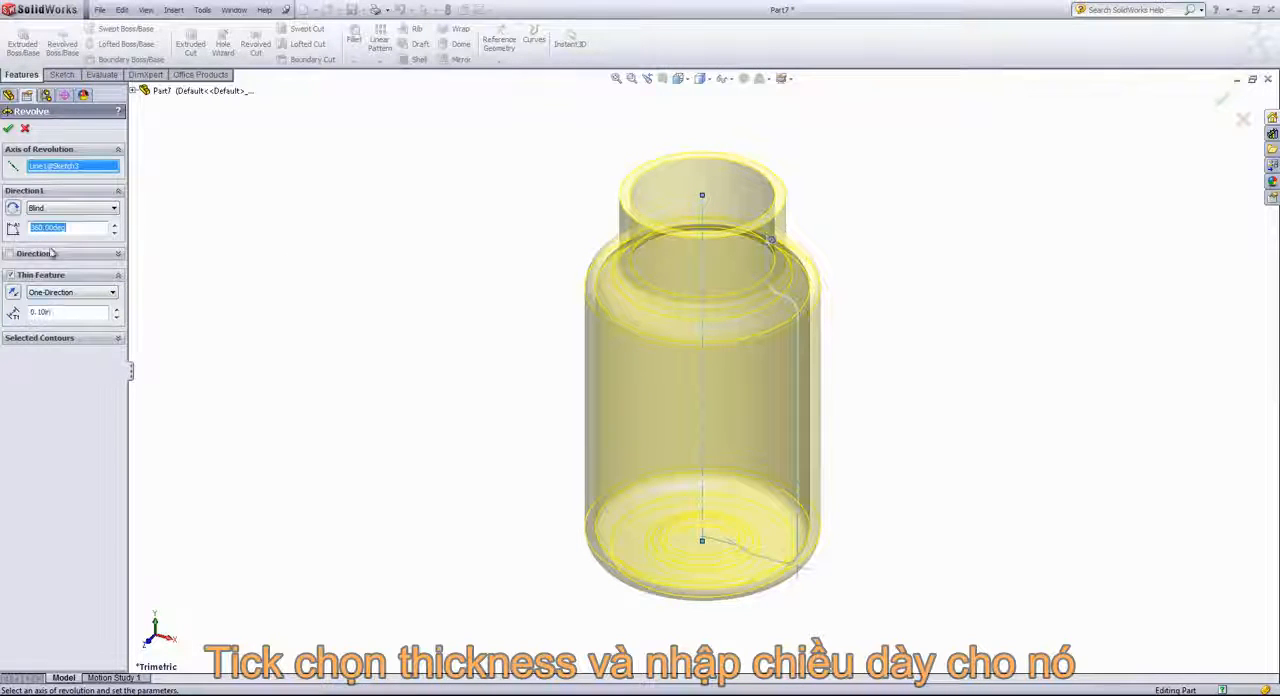
click(8, 128)
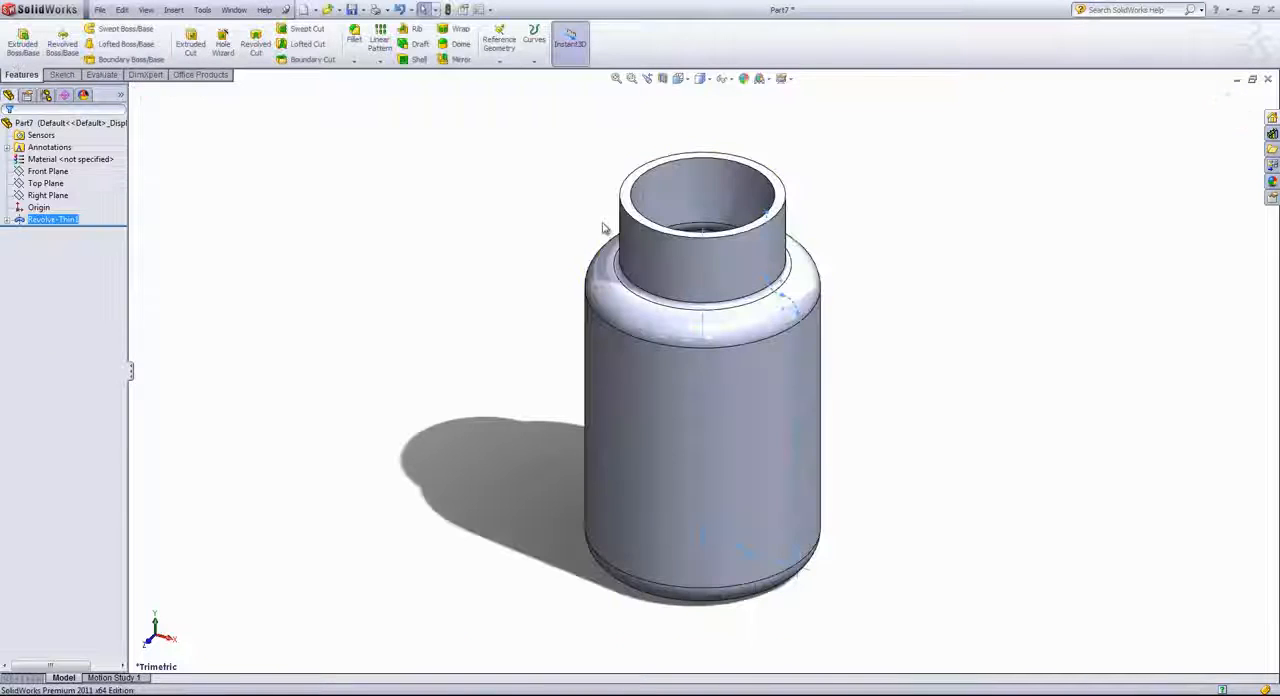
Create a reference plane offset 0.10 in below the bottle neck's top rim face, with the offset direction flipped
click(509, 266)
middle_drag(509, 266, 463, 282)
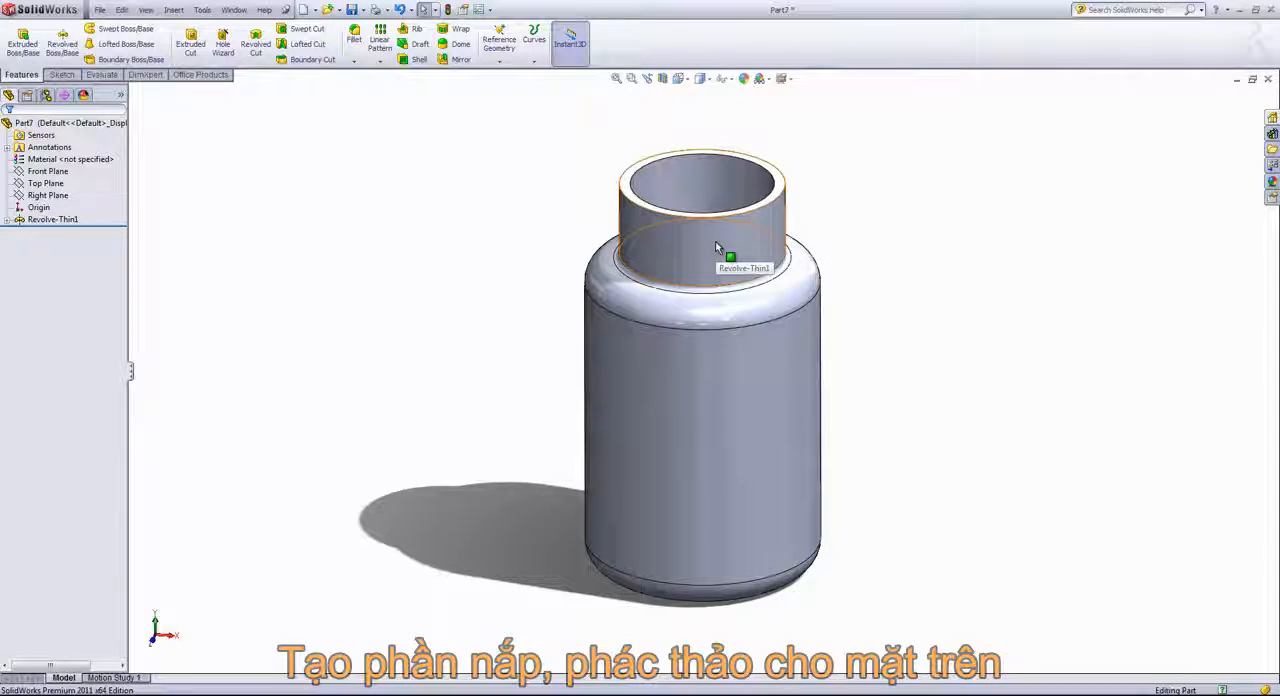
click(630, 195)
click(499, 61)
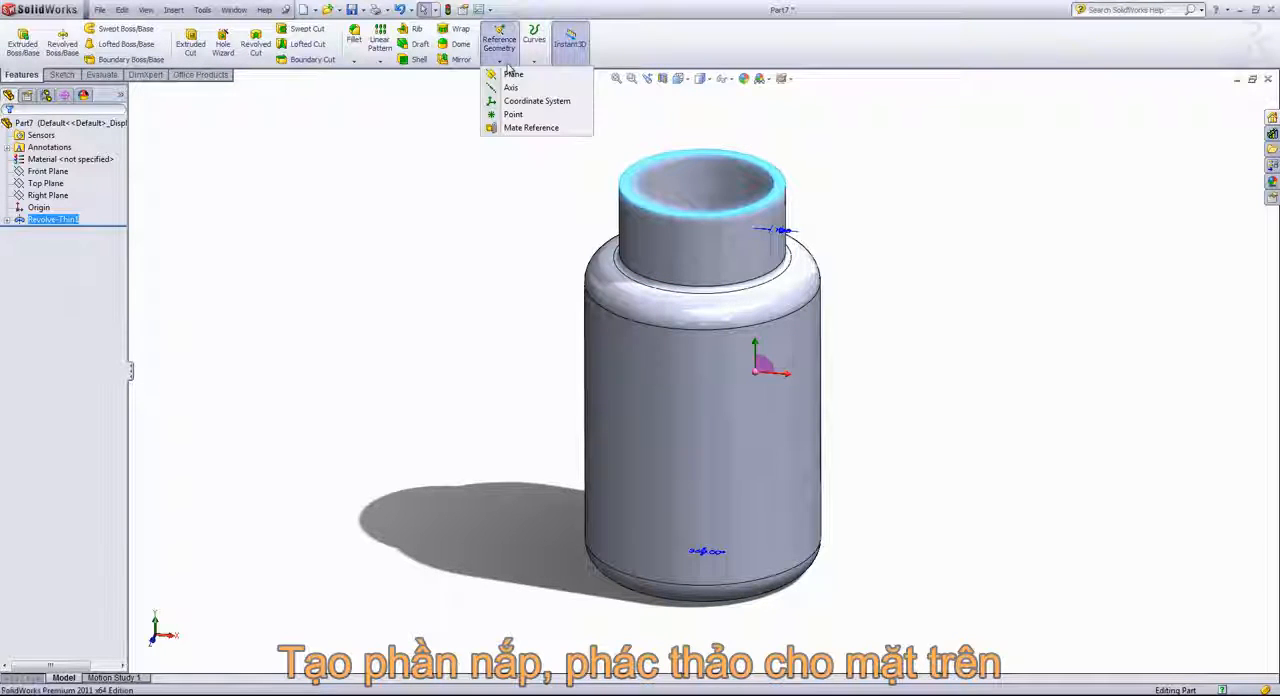
click(513, 76)
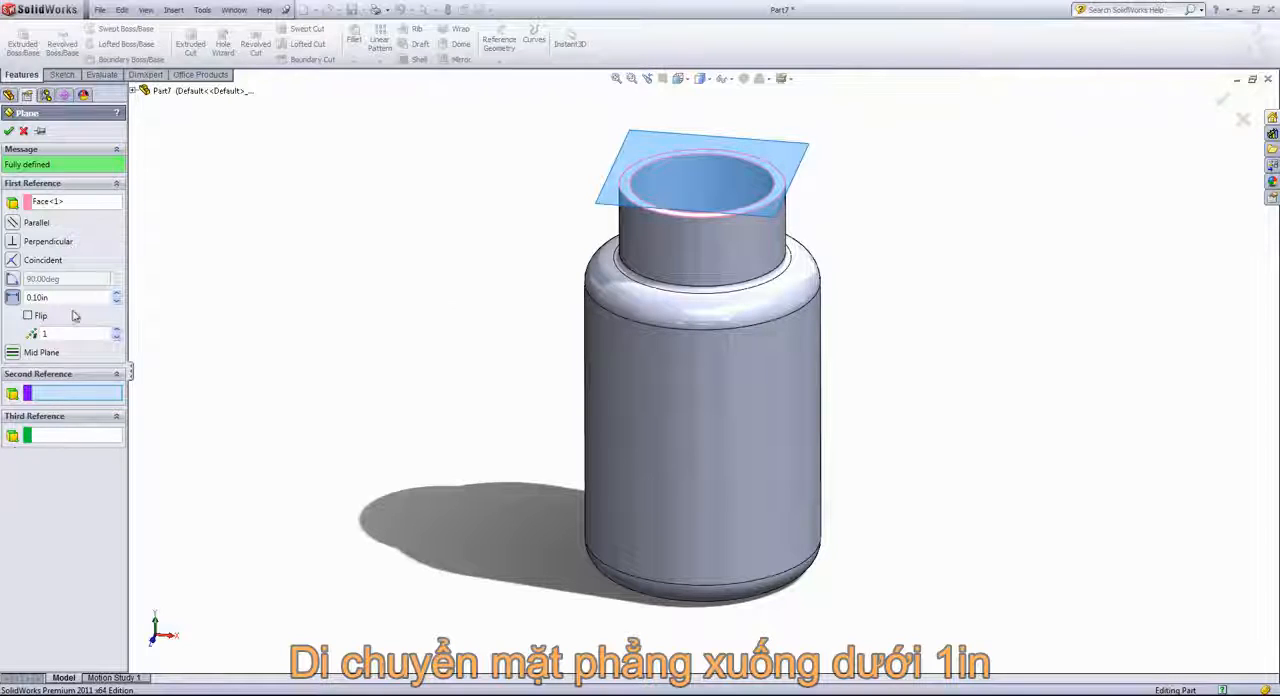
click(28, 315)
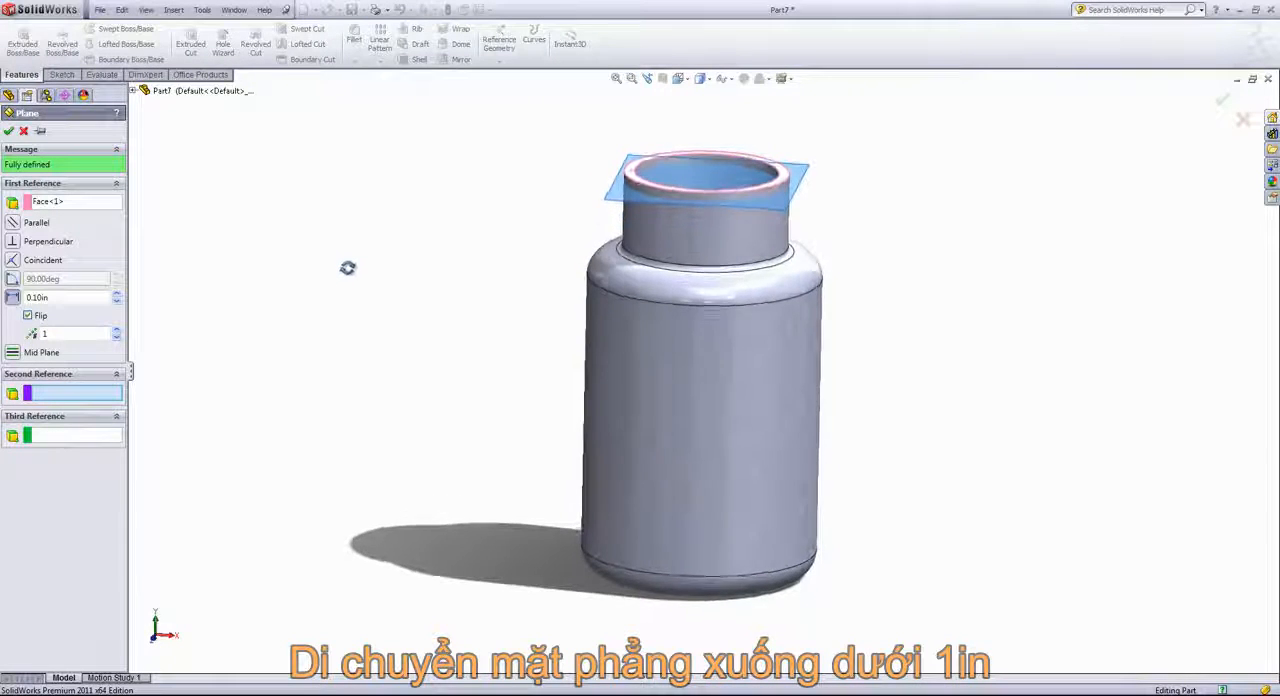
click(10, 132)
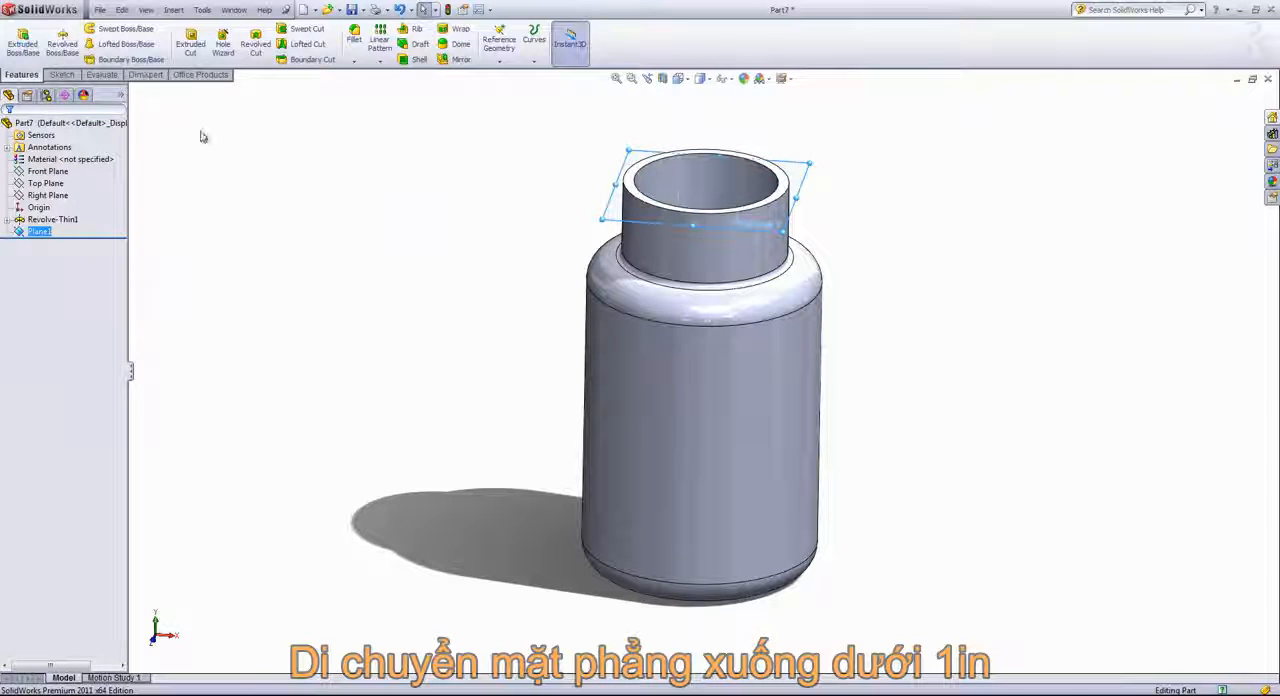
Start a sketch on the new offset plane and convert the neck rim's outer circular edge into it
click(64, 76)
click(20, 42)
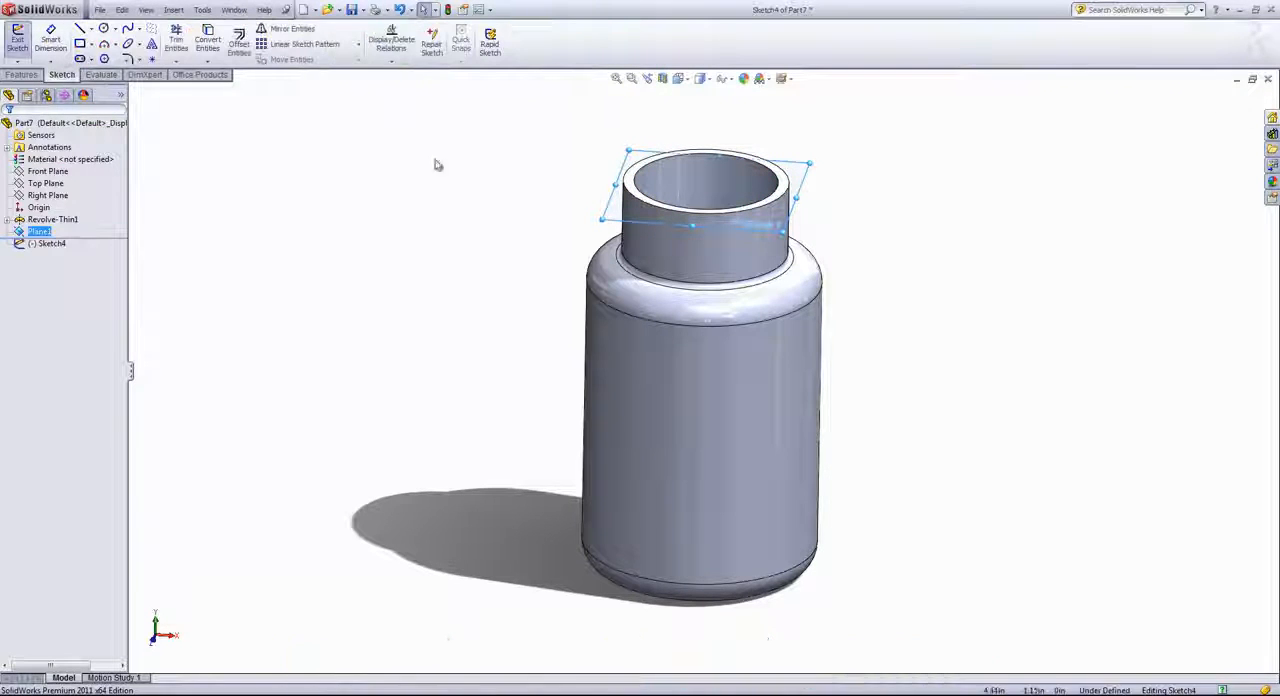
click(633, 200)
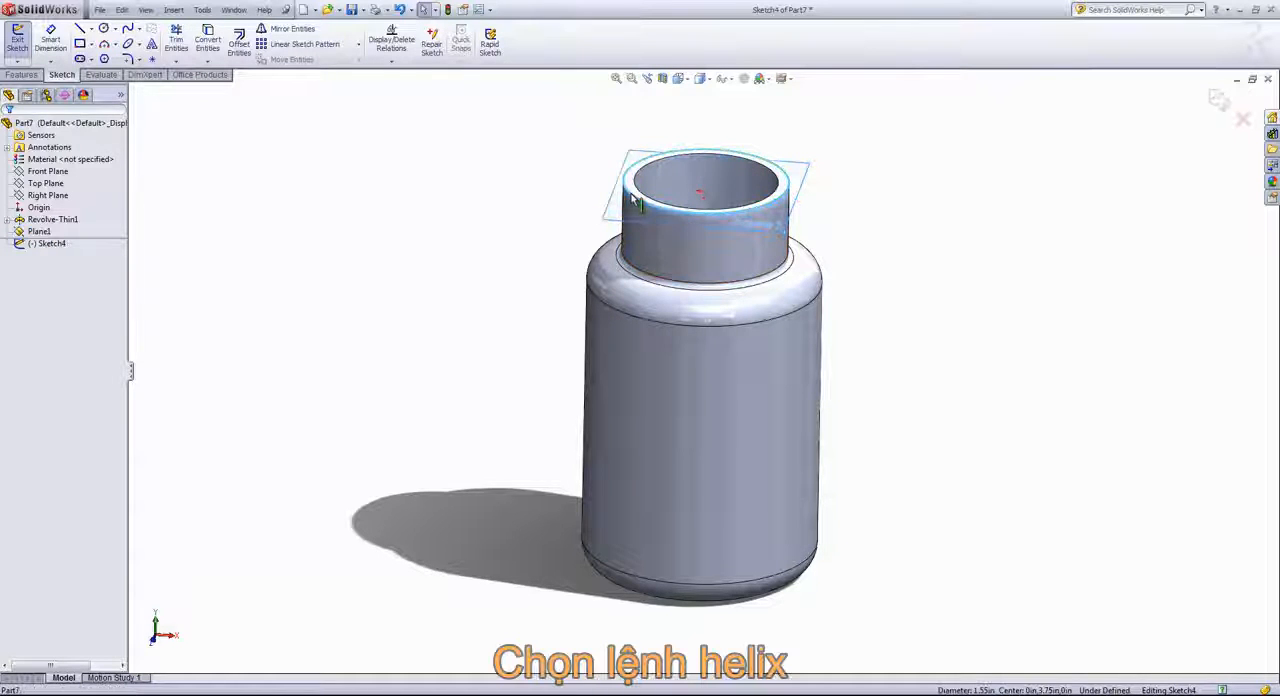
click(216, 42)
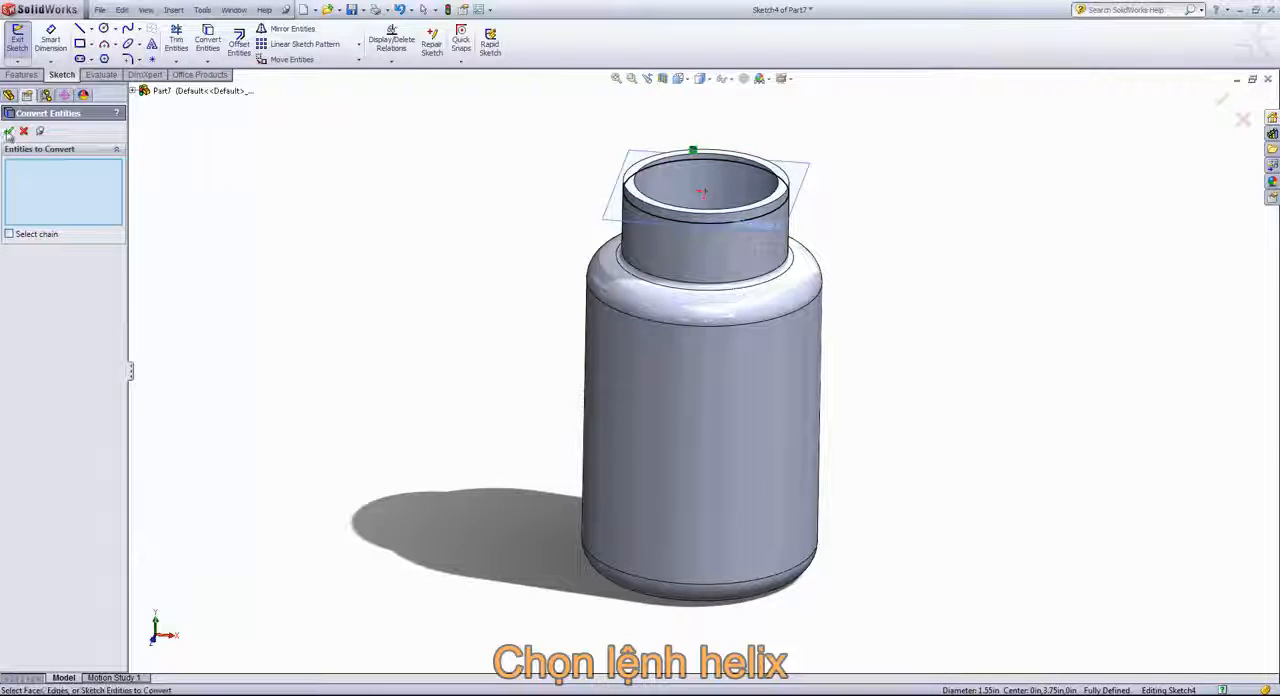
click(8, 131)
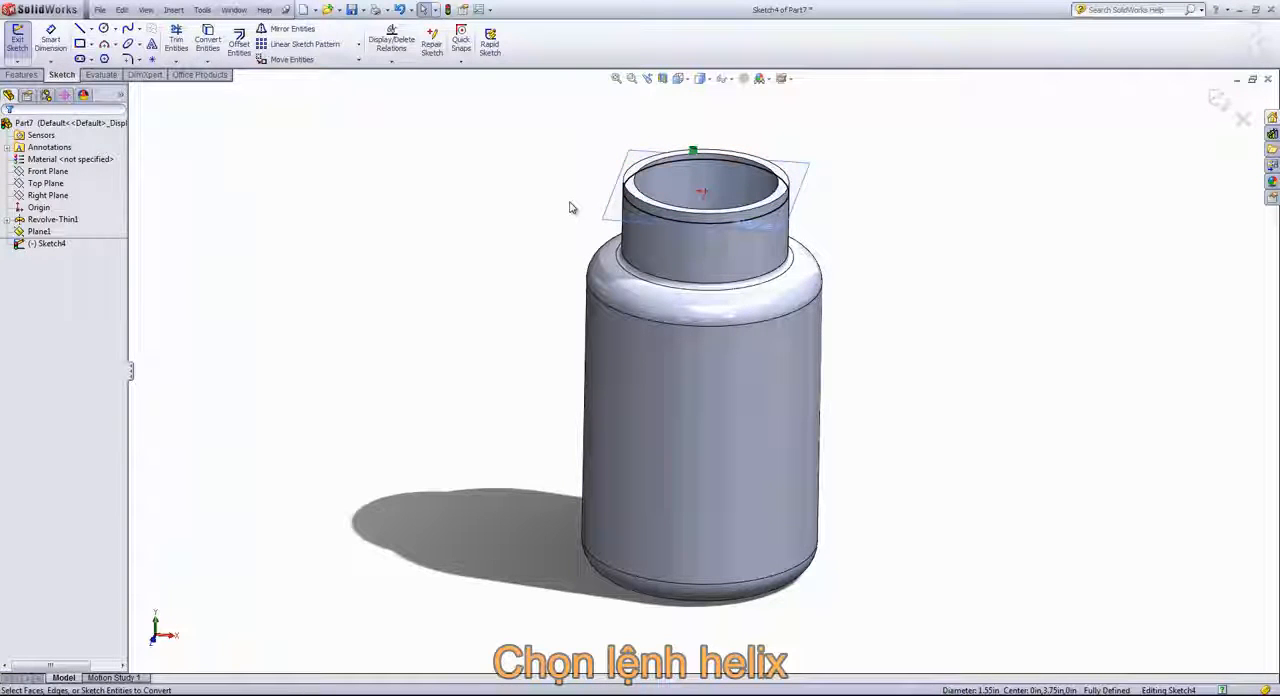
Create a constant-pitch helix from the converted circle, defined by height and revolution, with height 0.15 in, 1.25 revolutions, start angle 0° and clockwise direction
click(24, 75)
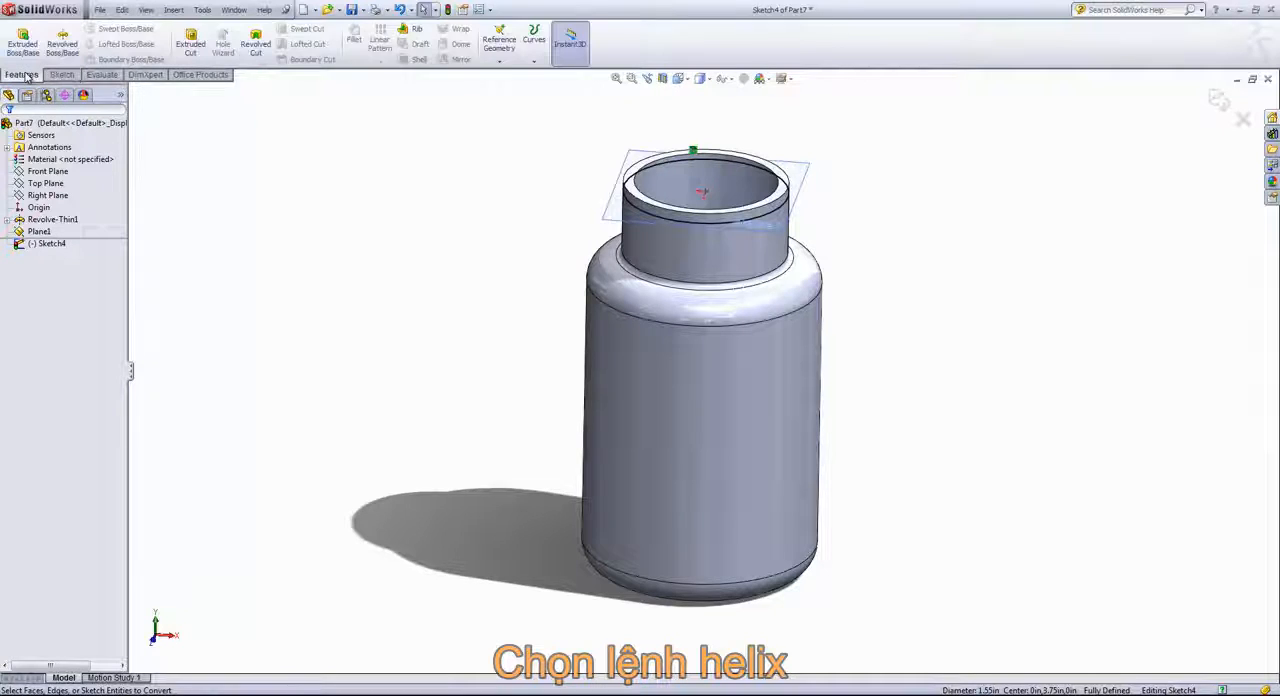
click(534, 62)
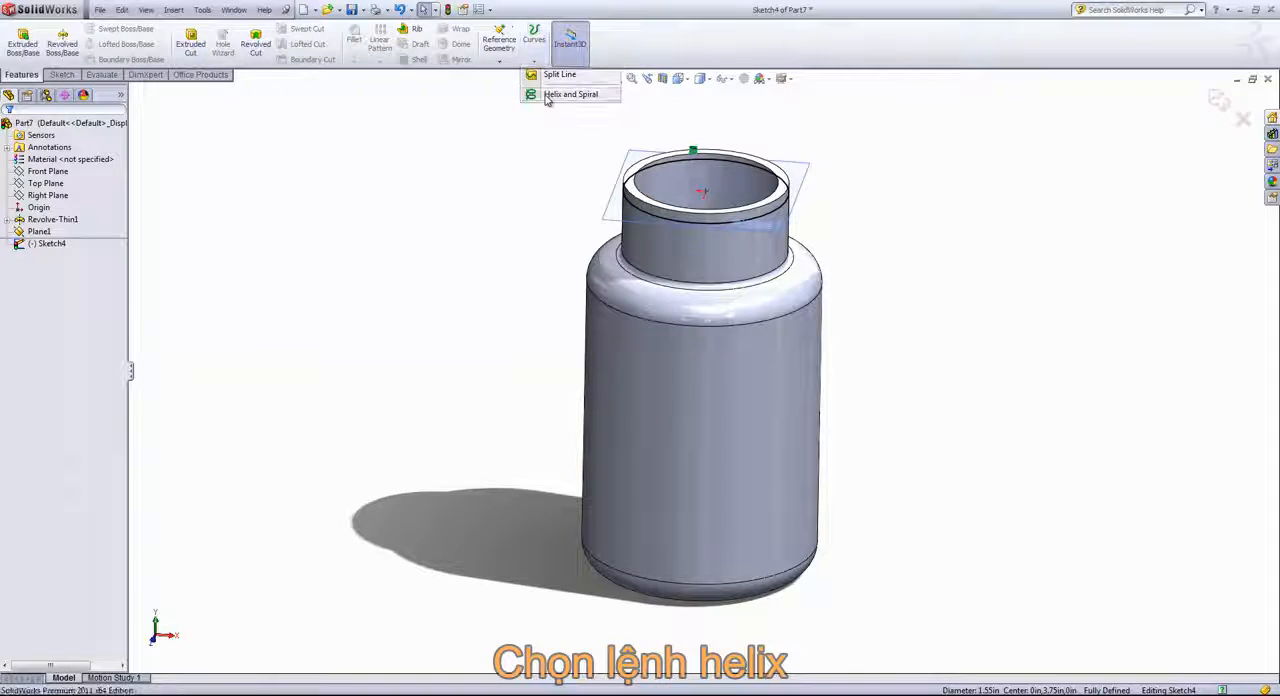
click(547, 96)
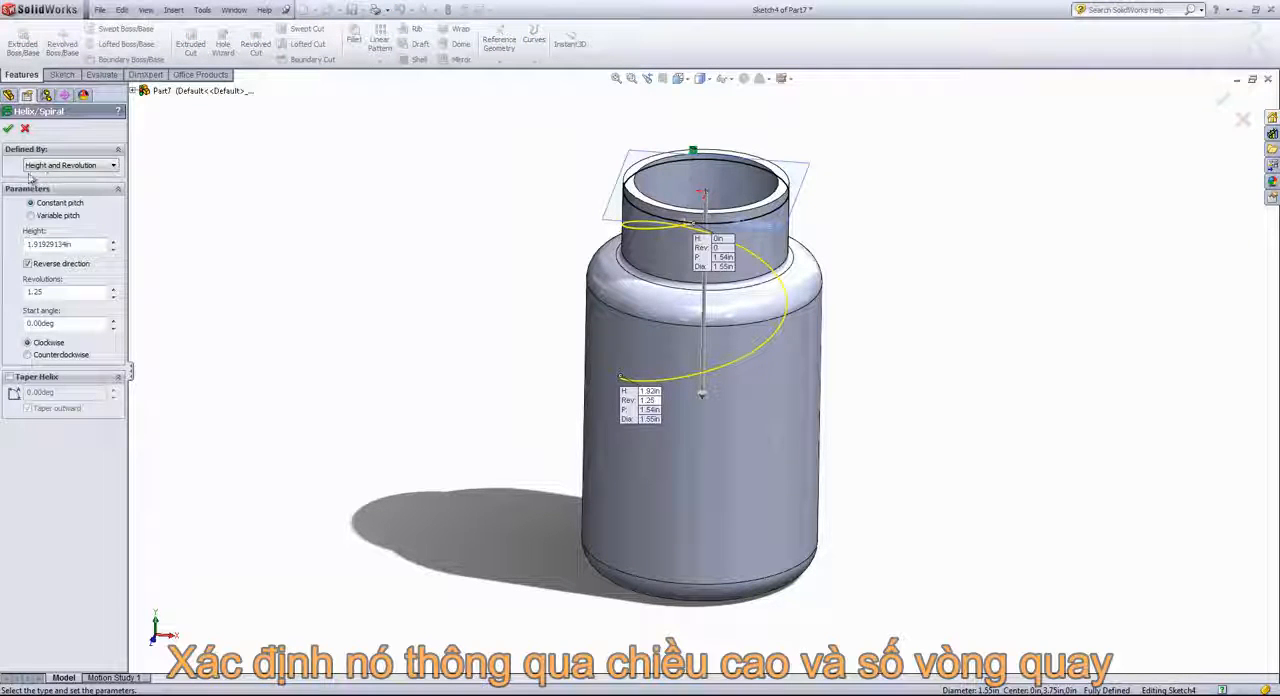
click(113, 168)
click(113, 168)
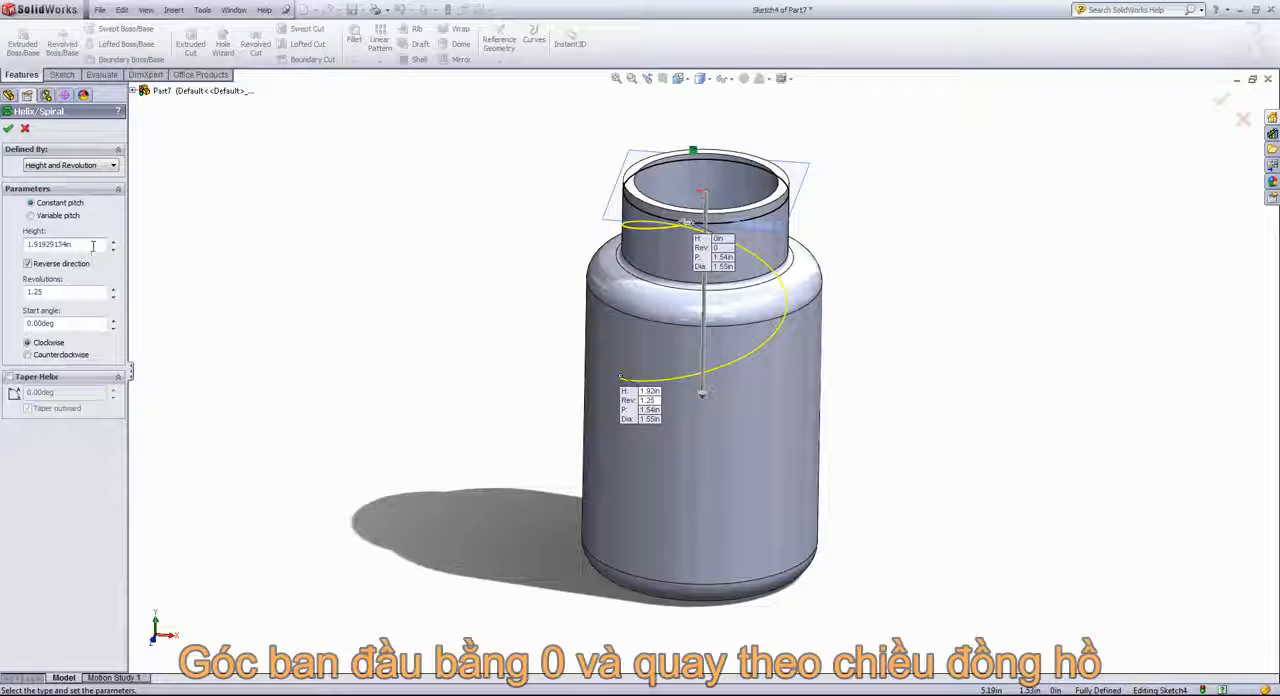
drag(72, 244, 5, 250)
text(.15)
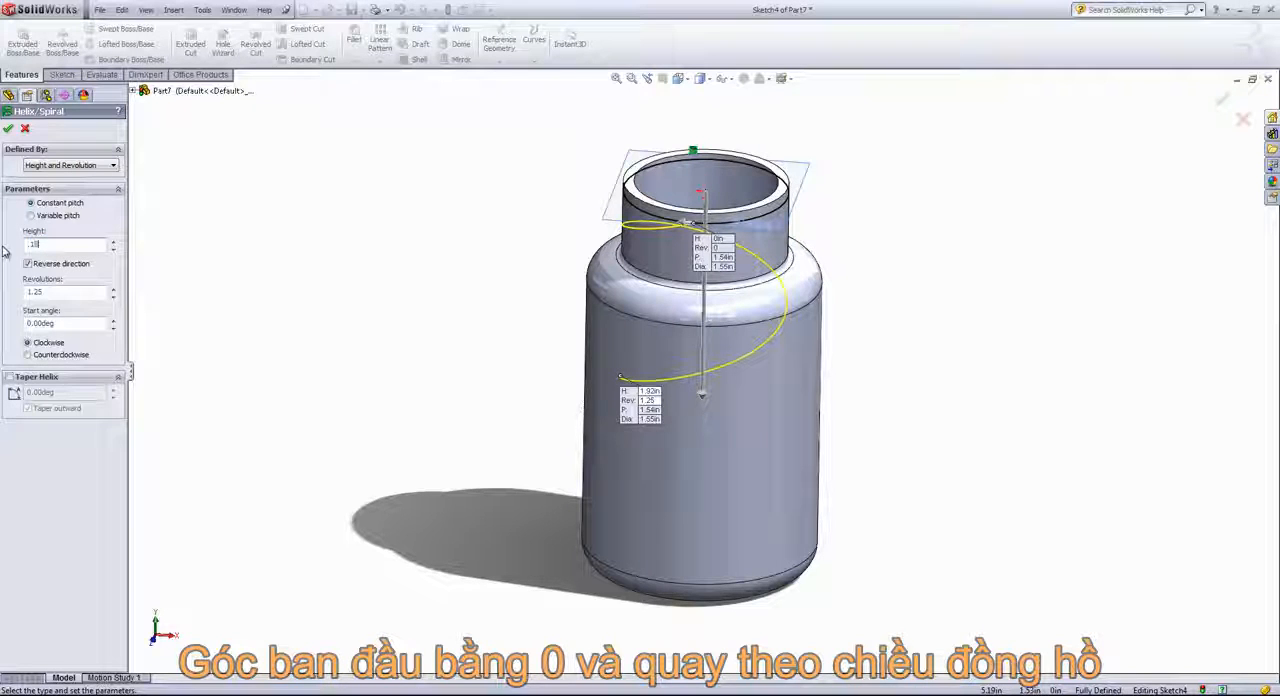
click(72, 293)
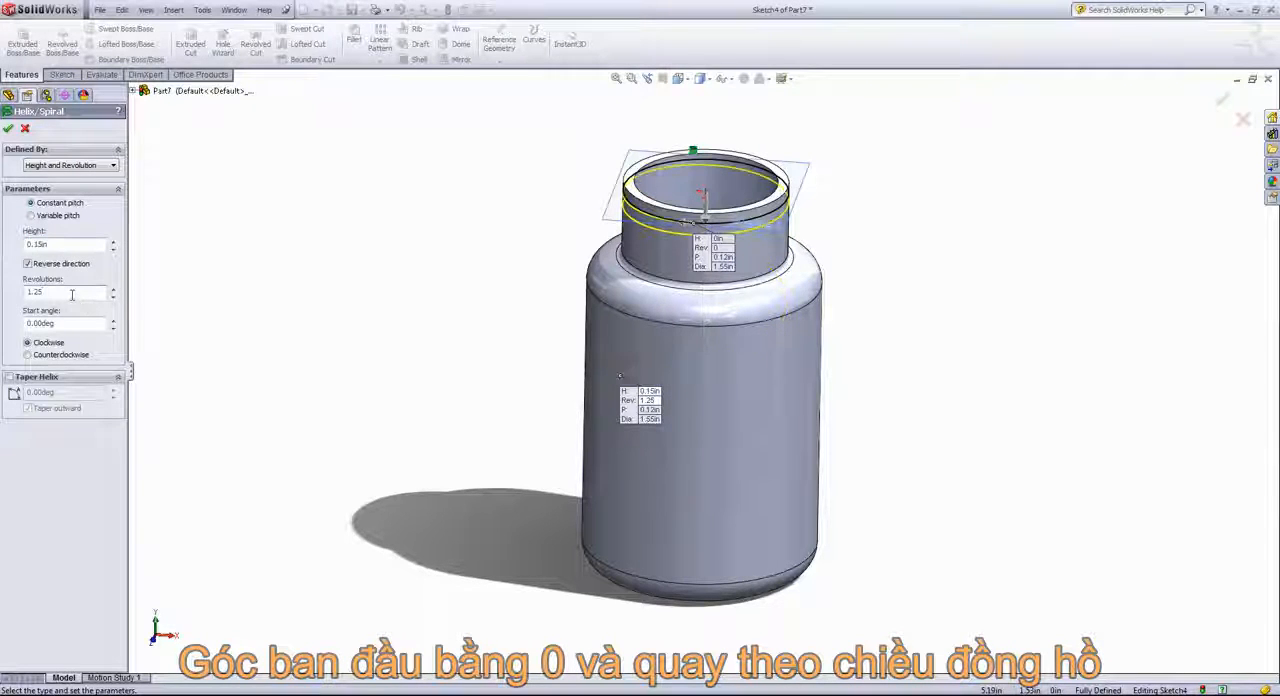
drag(72, 293, 4, 297)
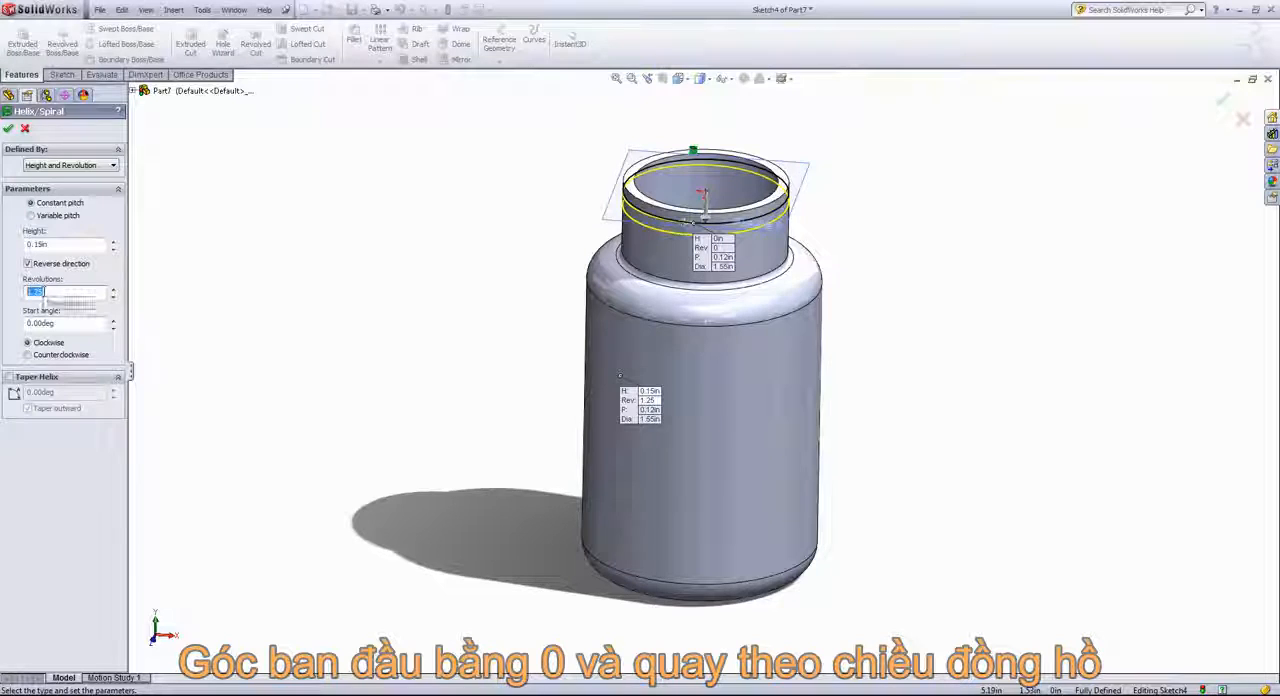
click(80, 322)
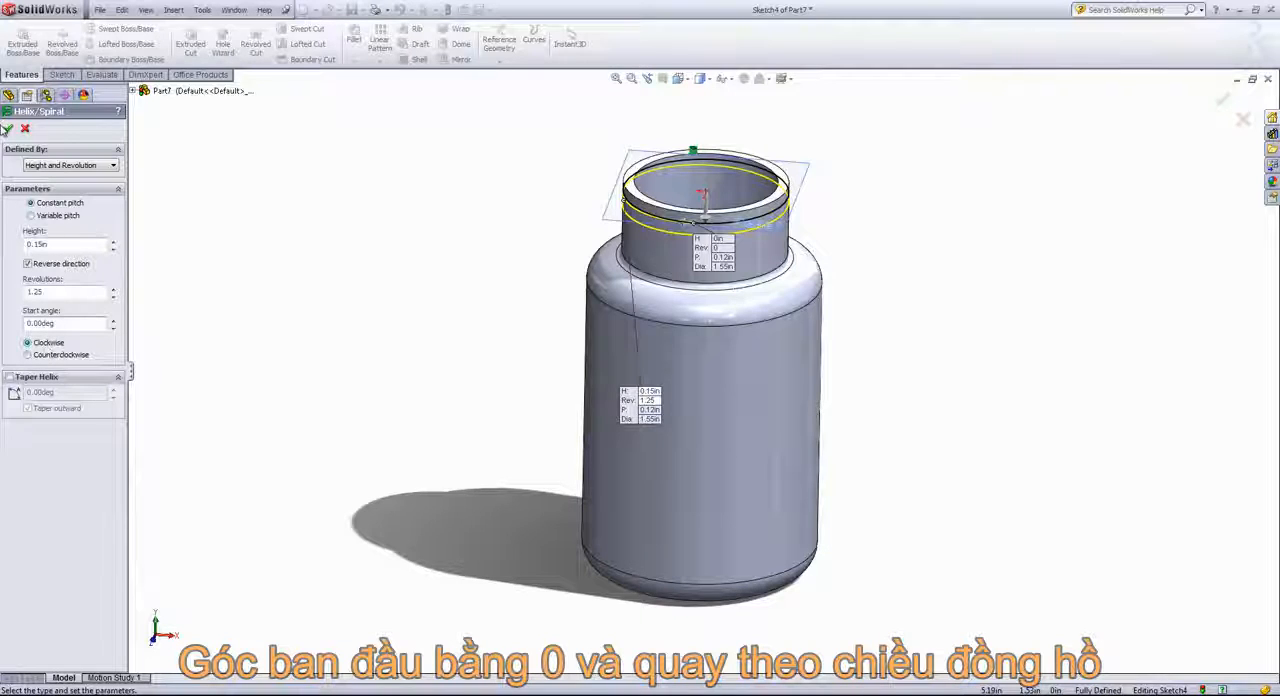
click(8, 129)
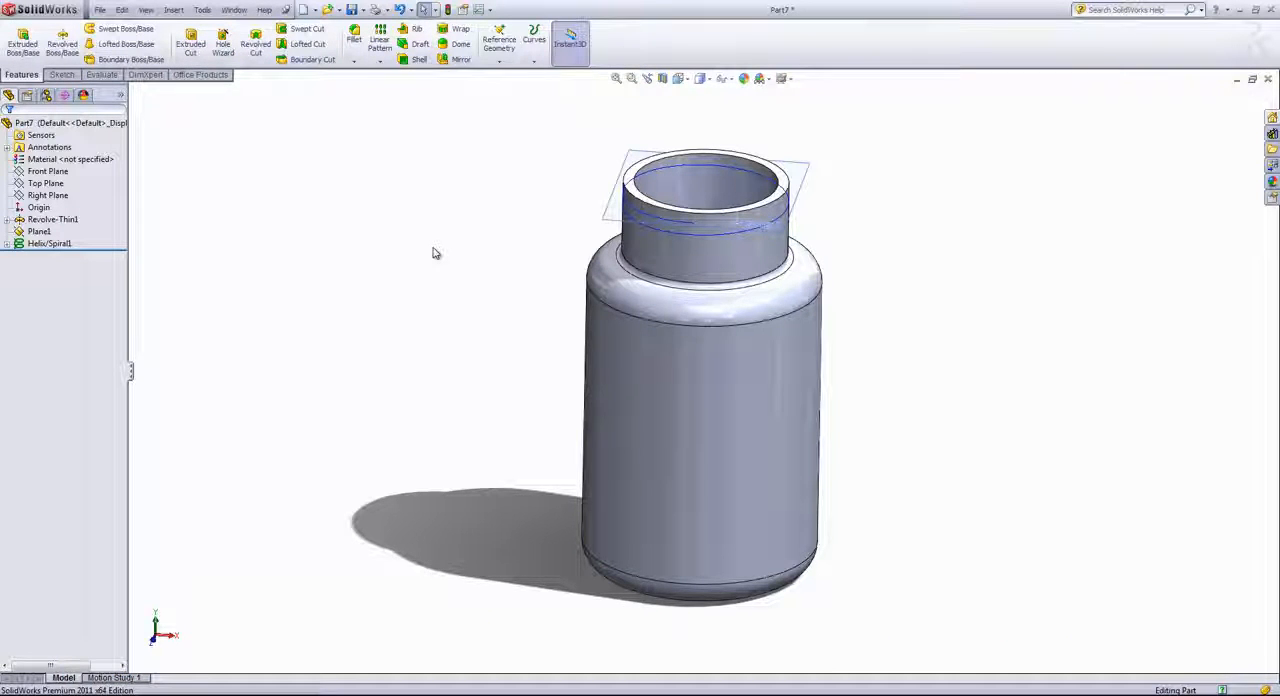
Hide the offset reference plane and start a new sketch on the Right Plane
click(604, 213)
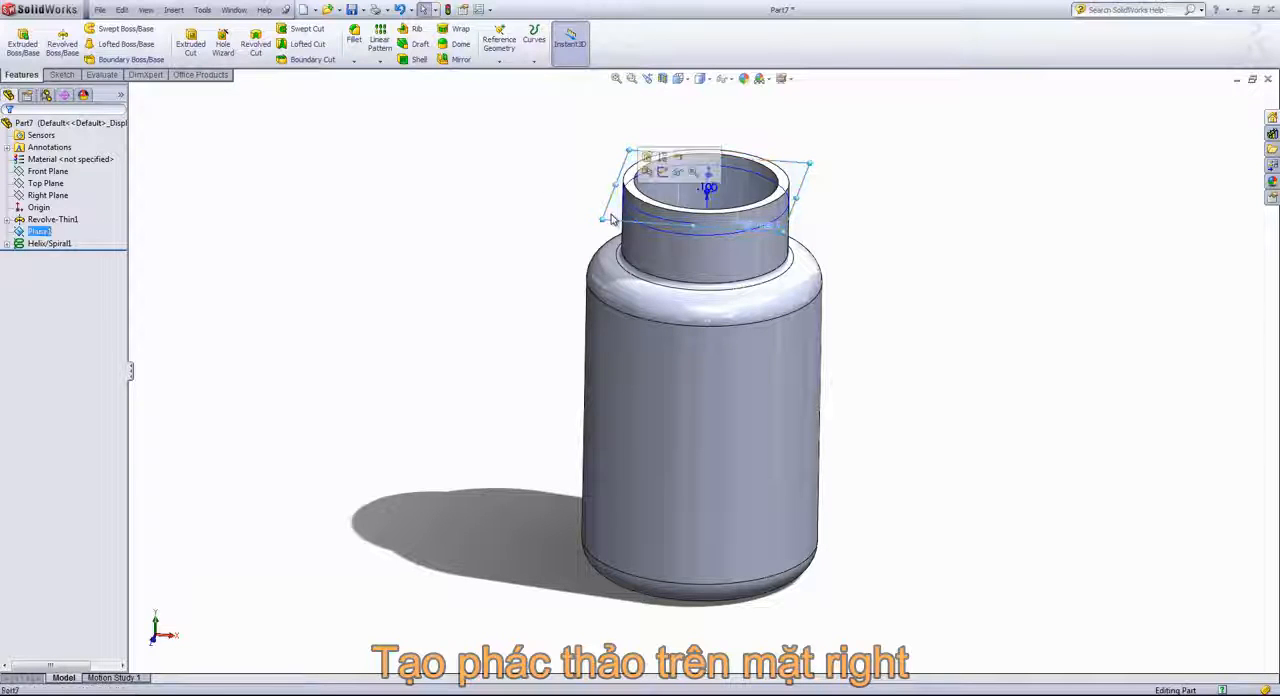
click(683, 173)
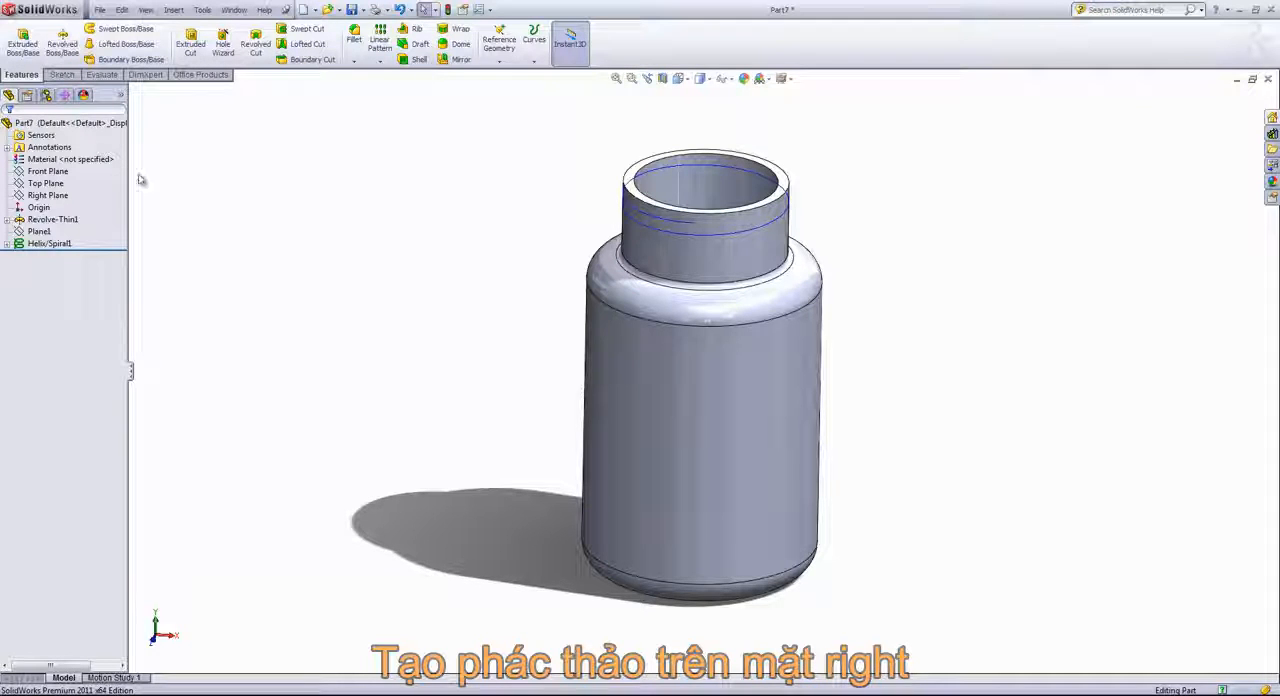
click(48, 195)
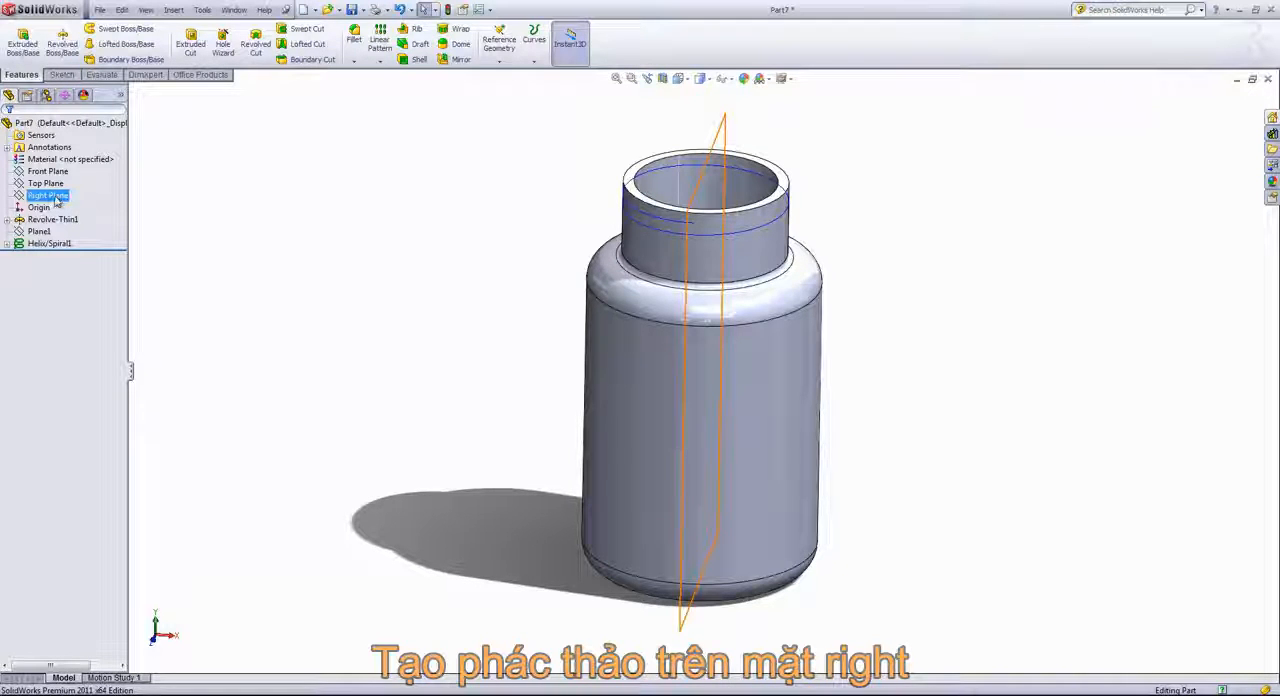
click(64, 177)
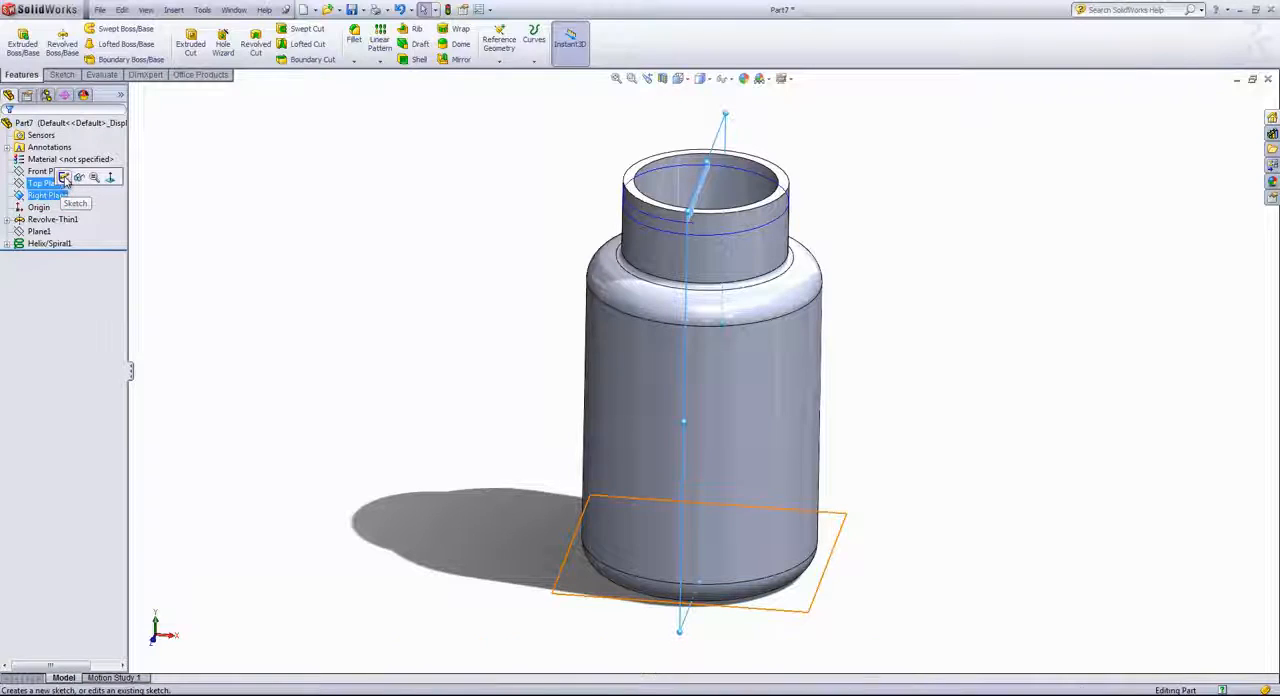
Sketch a closed four-line trapezoid just outside the neck near its rim, with vertical sides about 0.10 in and 0.06 in long
mouse_move(568, 241)
middle_down()
mouse_move(474, 166)
mouse_move(464, 208)
middle_up()
scroll(611, 186, down, 1)
scroll(612, 184, down, 3)
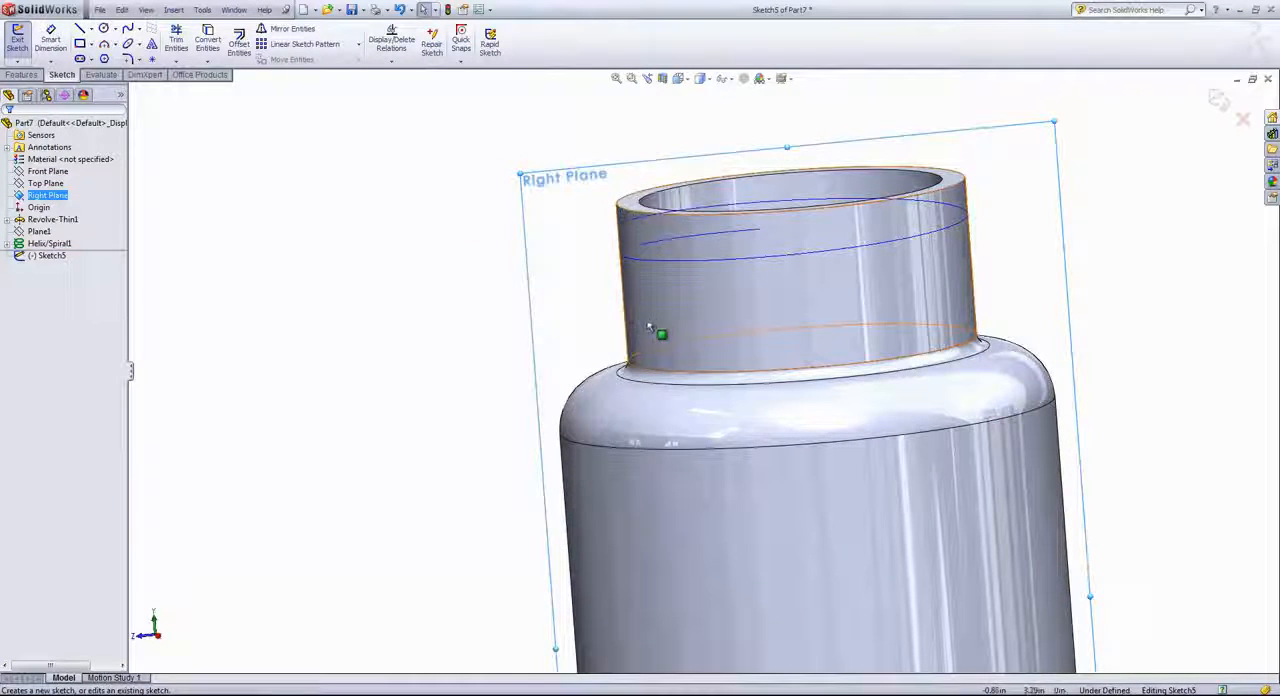
click(80, 28)
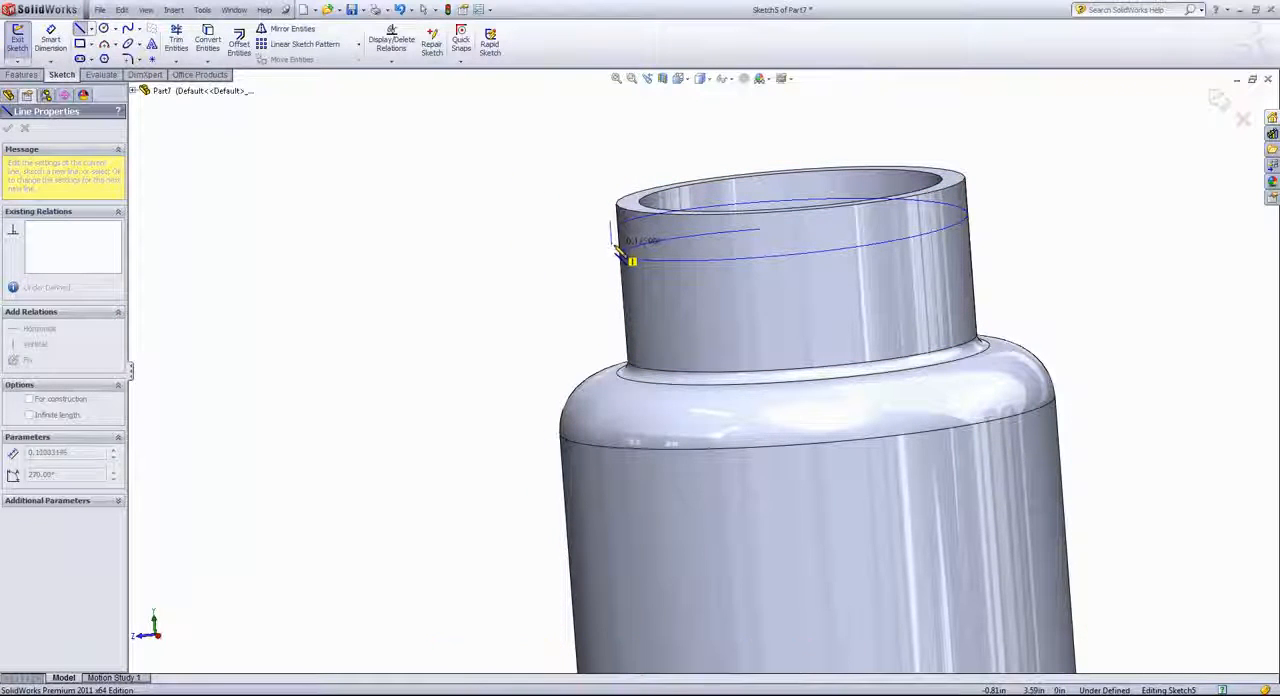
click(612, 245)
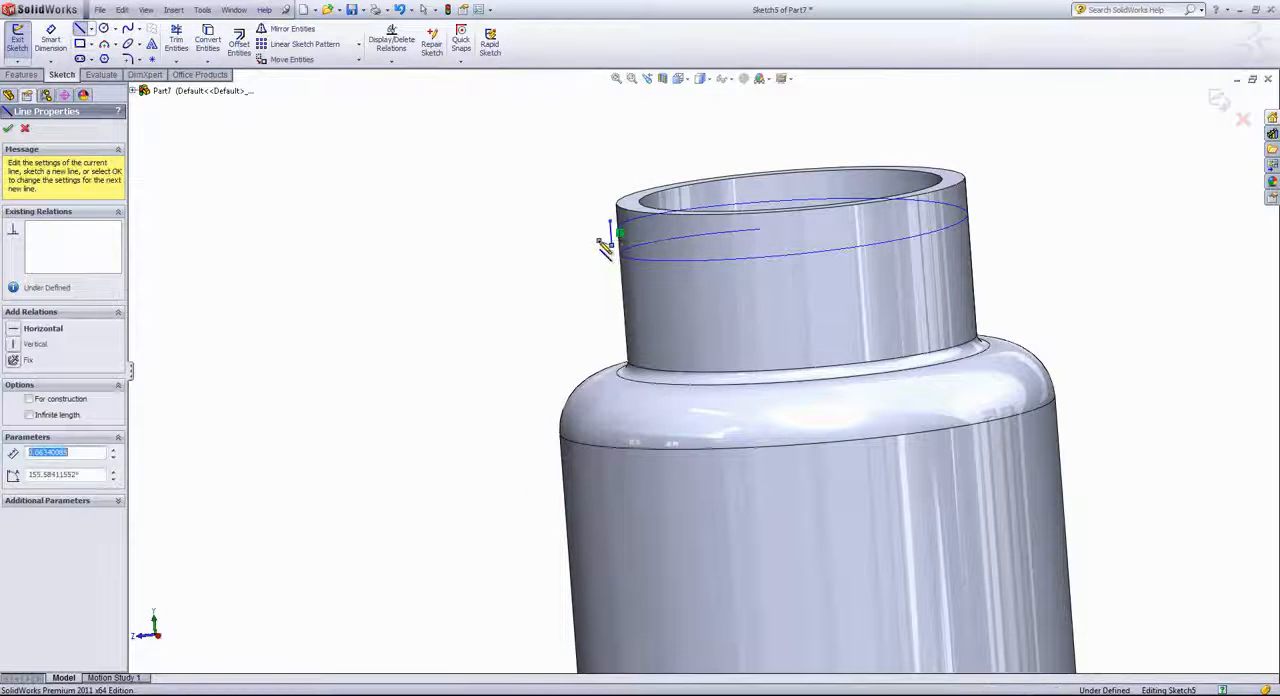
scroll(608, 250, down, 3)
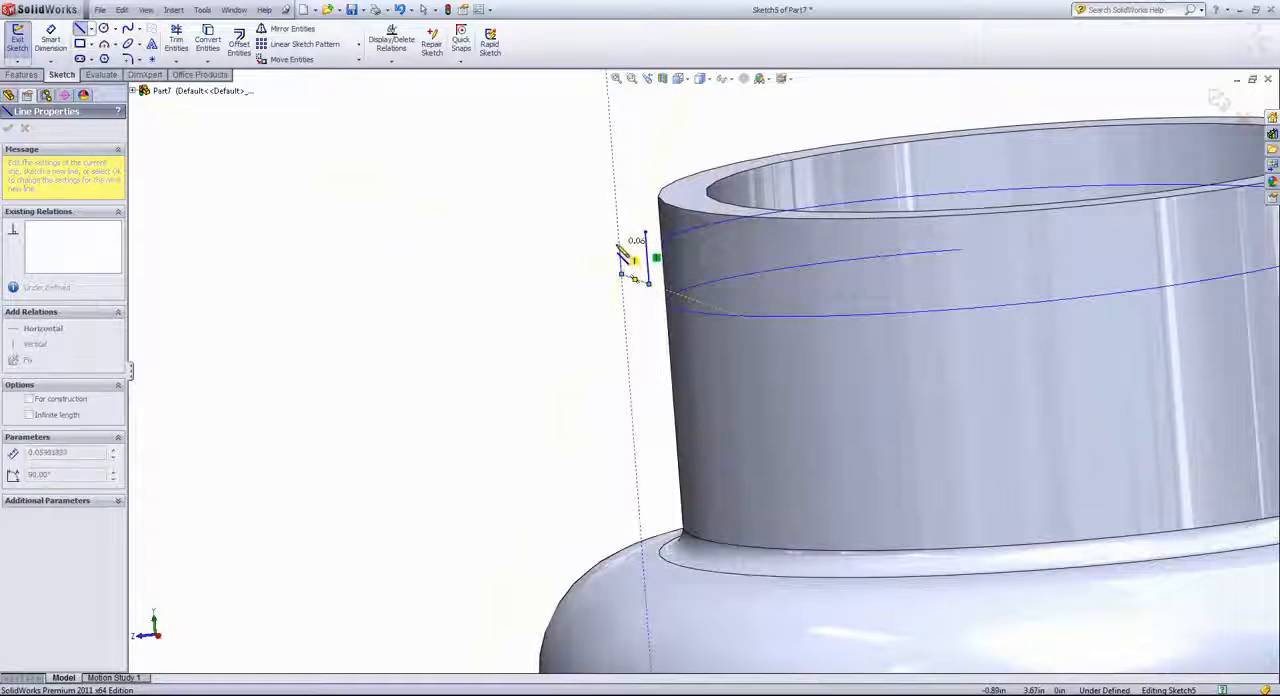
click(619, 243)
click(645, 232)
scroll(646, 247, down, 3)
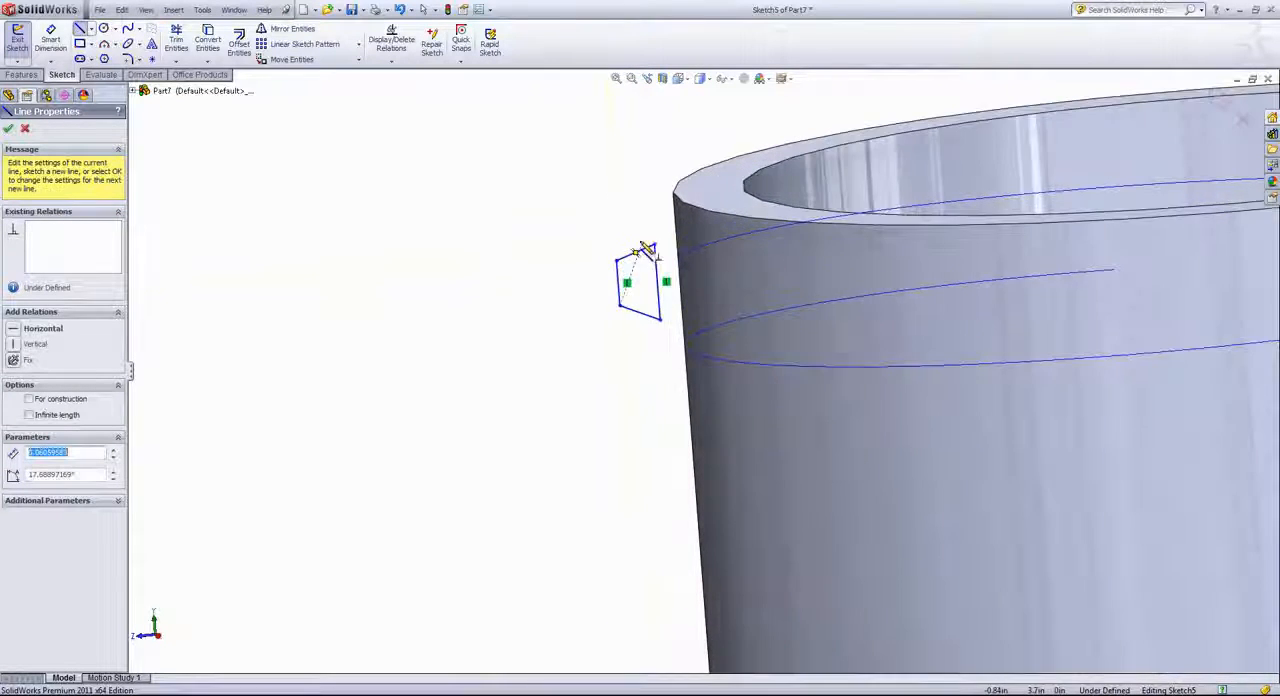
right_click(645, 243)
click(645, 243)
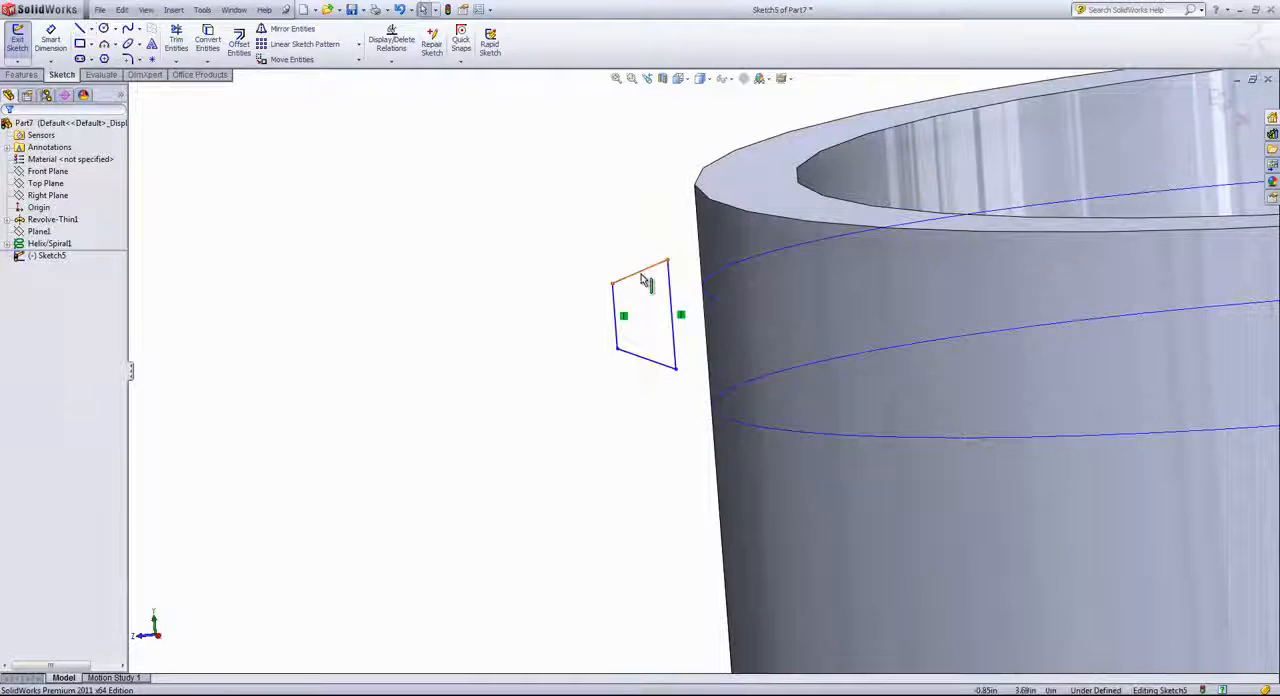
Make the two slanted sides of the trapezoid equal in length
click(649, 272)
ctrl+click(664, 367)
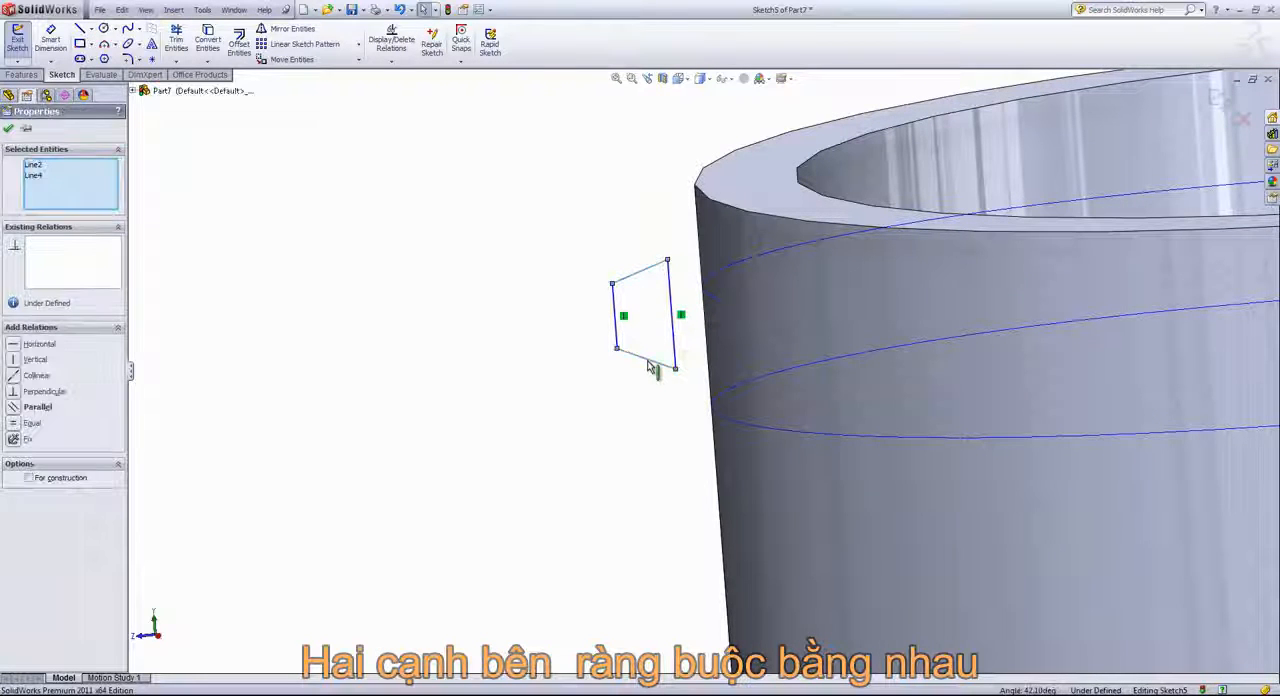
click(760, 303)
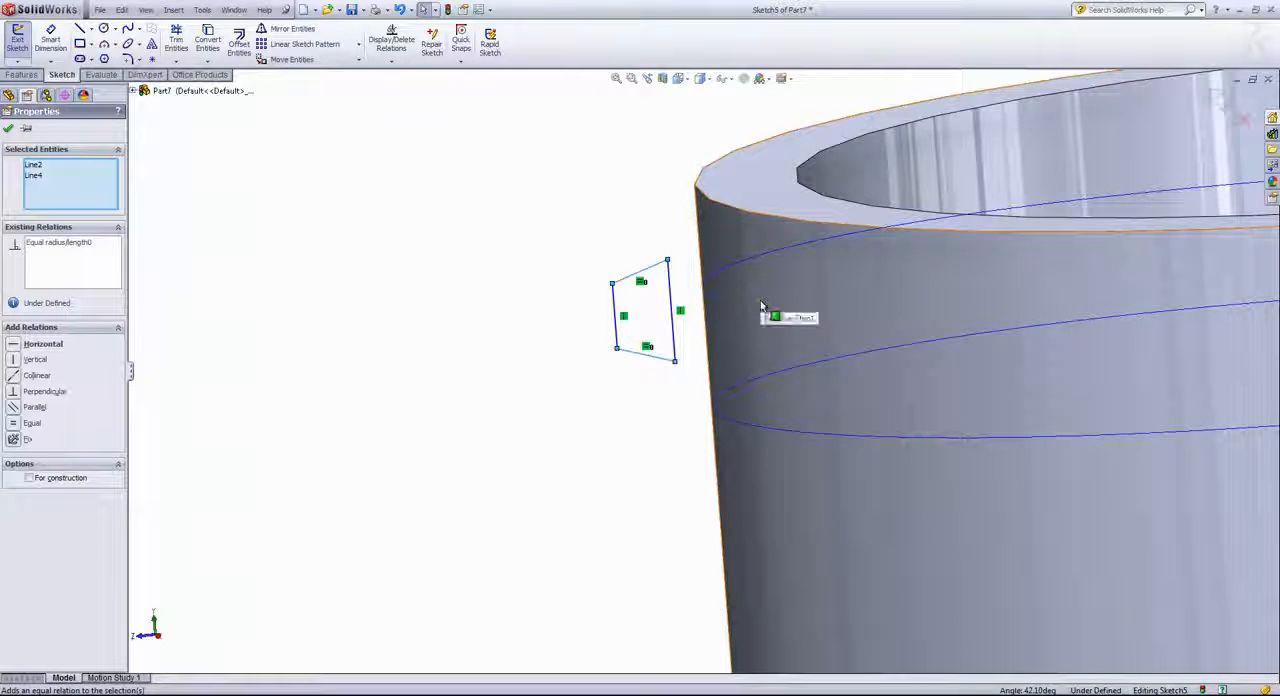
Place a sketch point at the midpoint of the trapezoid's longer vertical side, nearest the neck
click(648, 319)
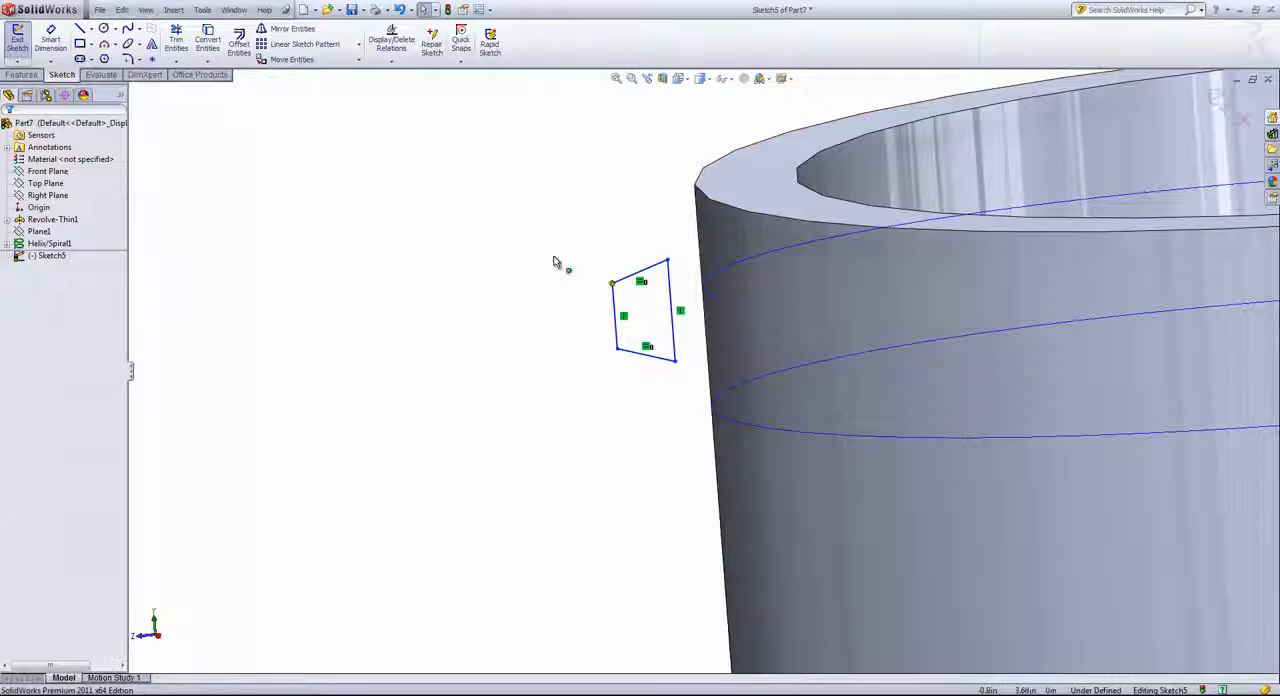
click(672, 310)
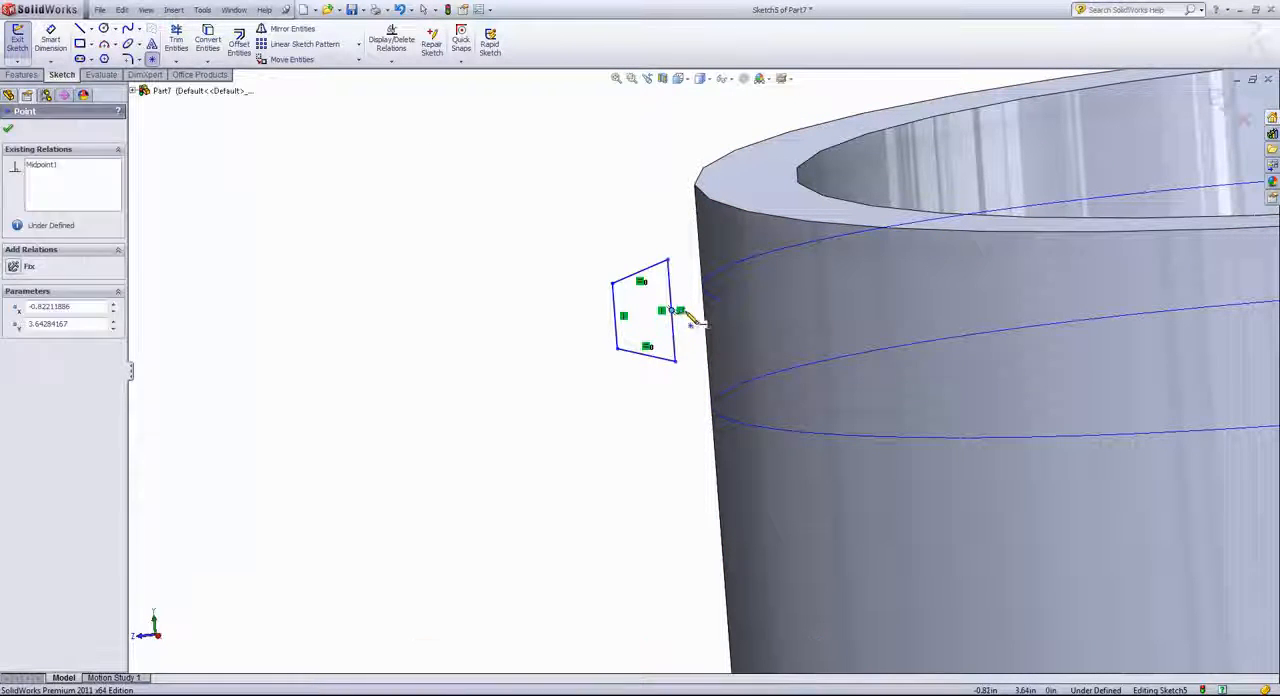
right_click(613, 232)
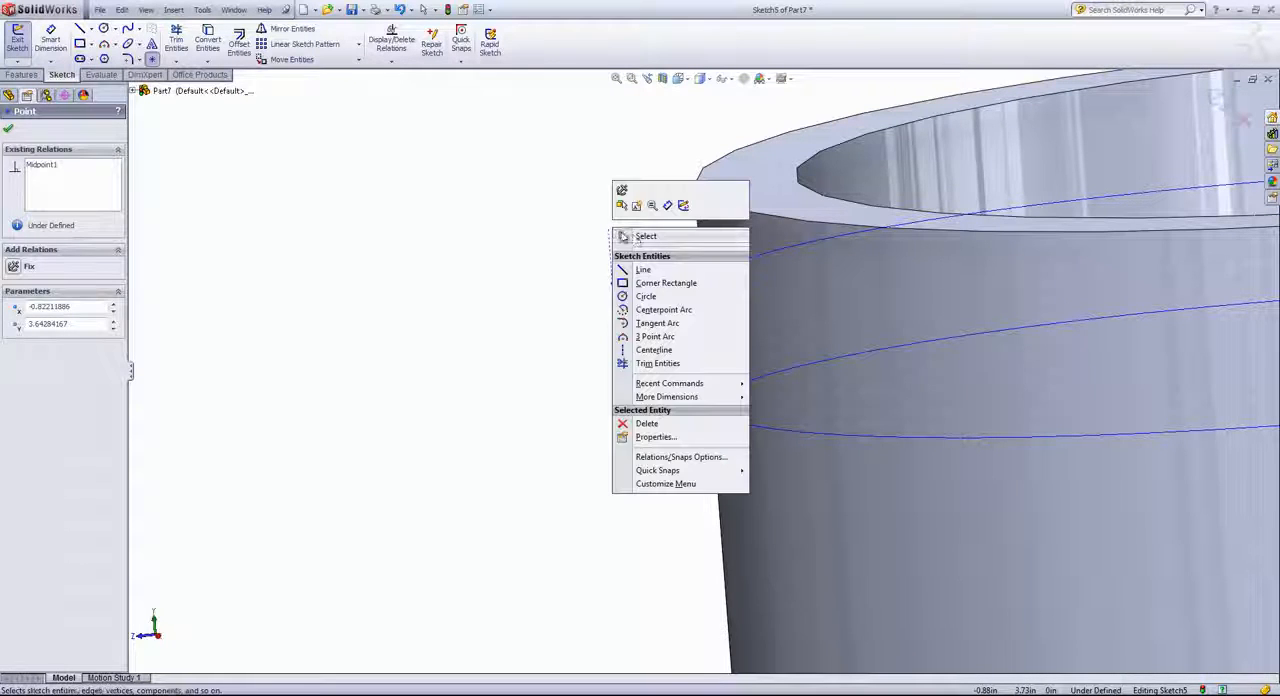
click(628, 237)
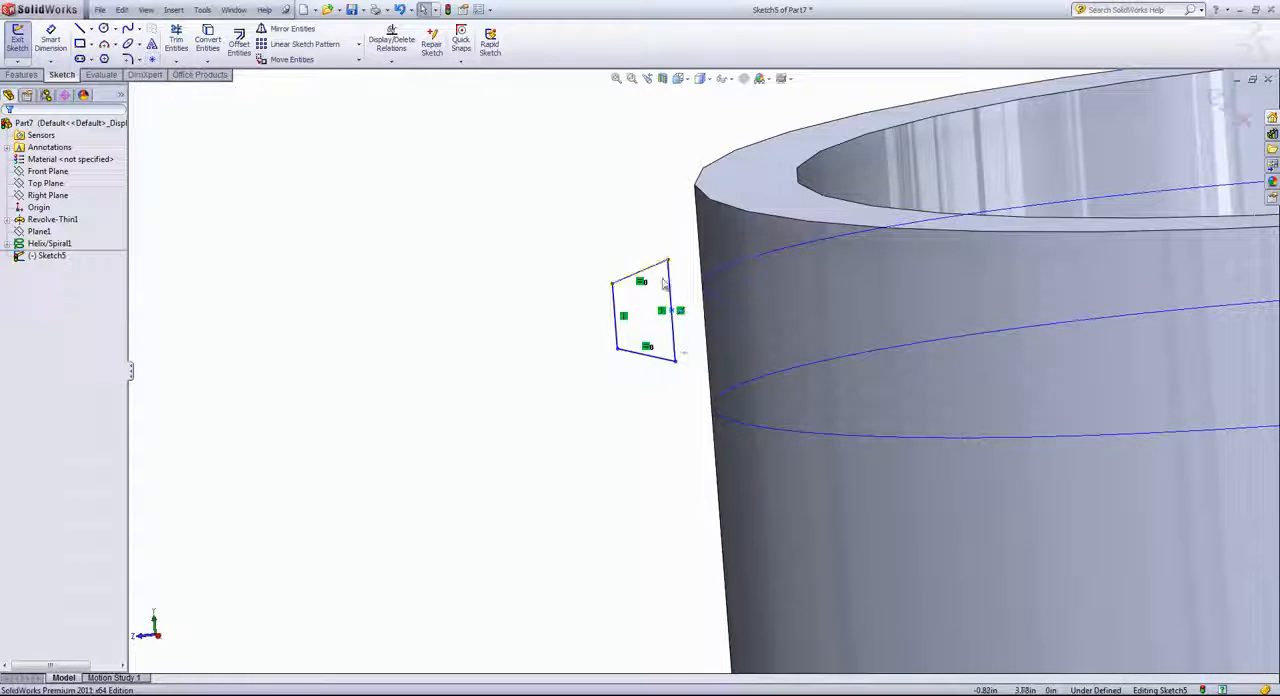
Add a Pierce relation between the midpoint on the trapezoid's long side and the helix
click(713, 301)
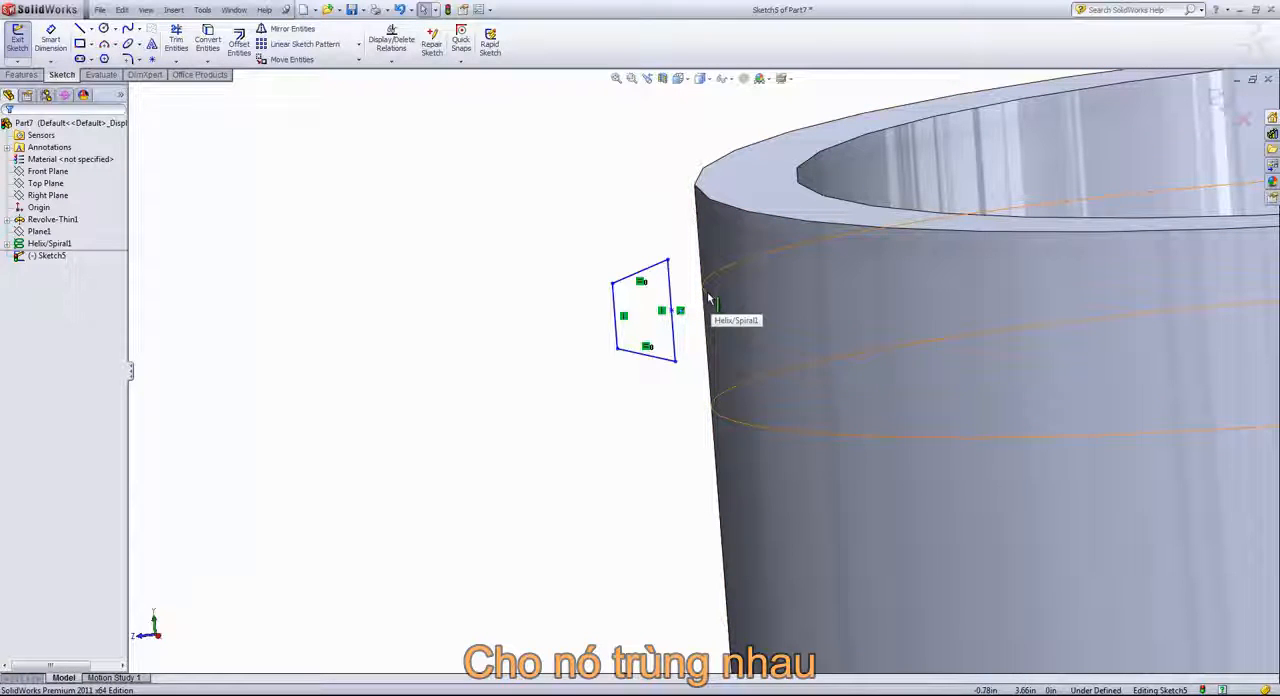
click(709, 297)
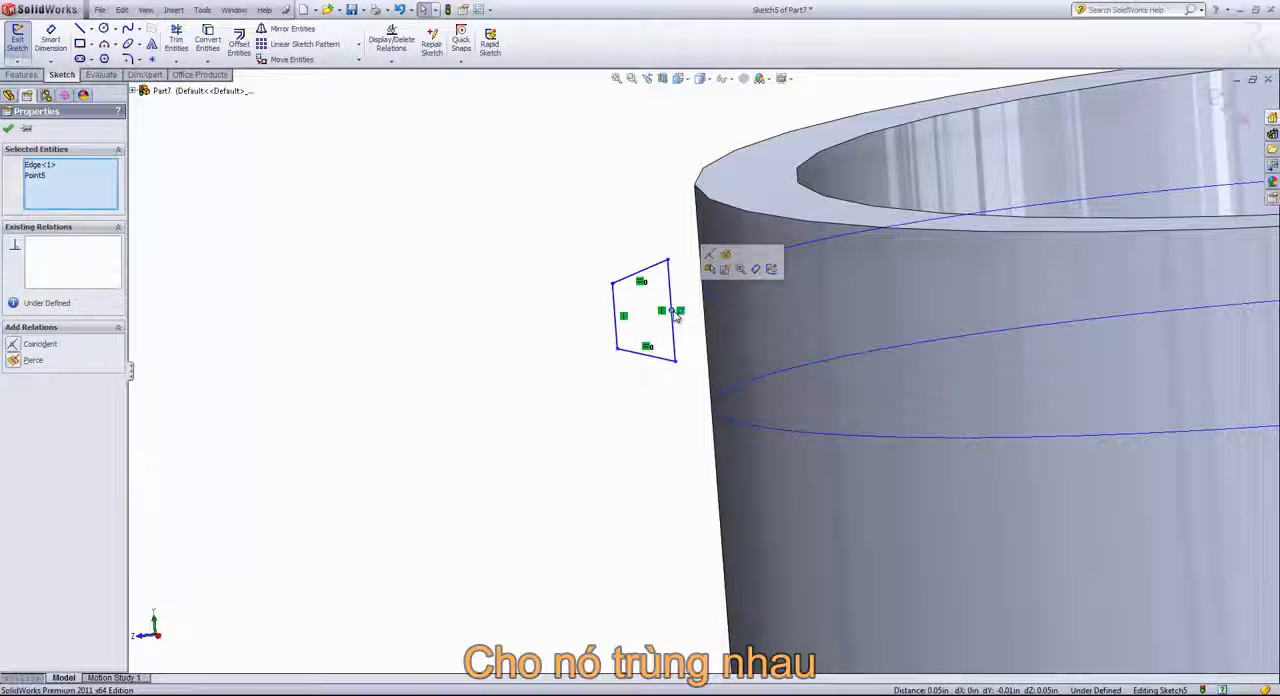
click(724, 263)
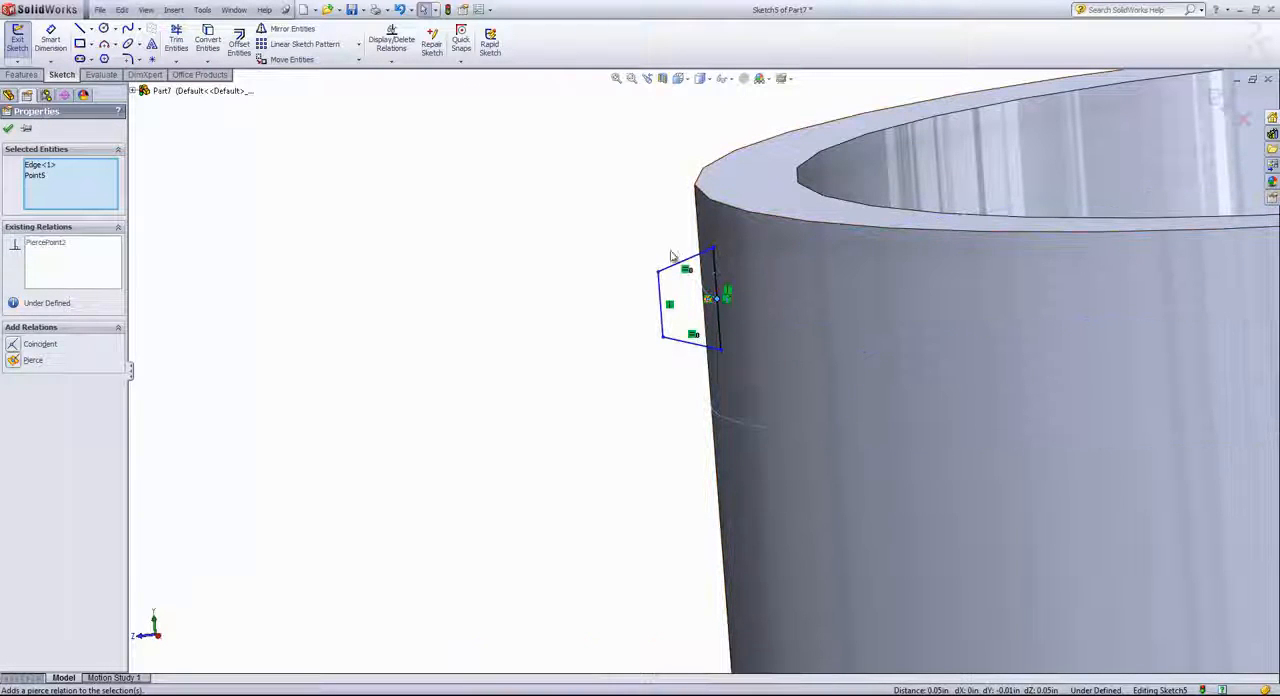
click(610, 241)
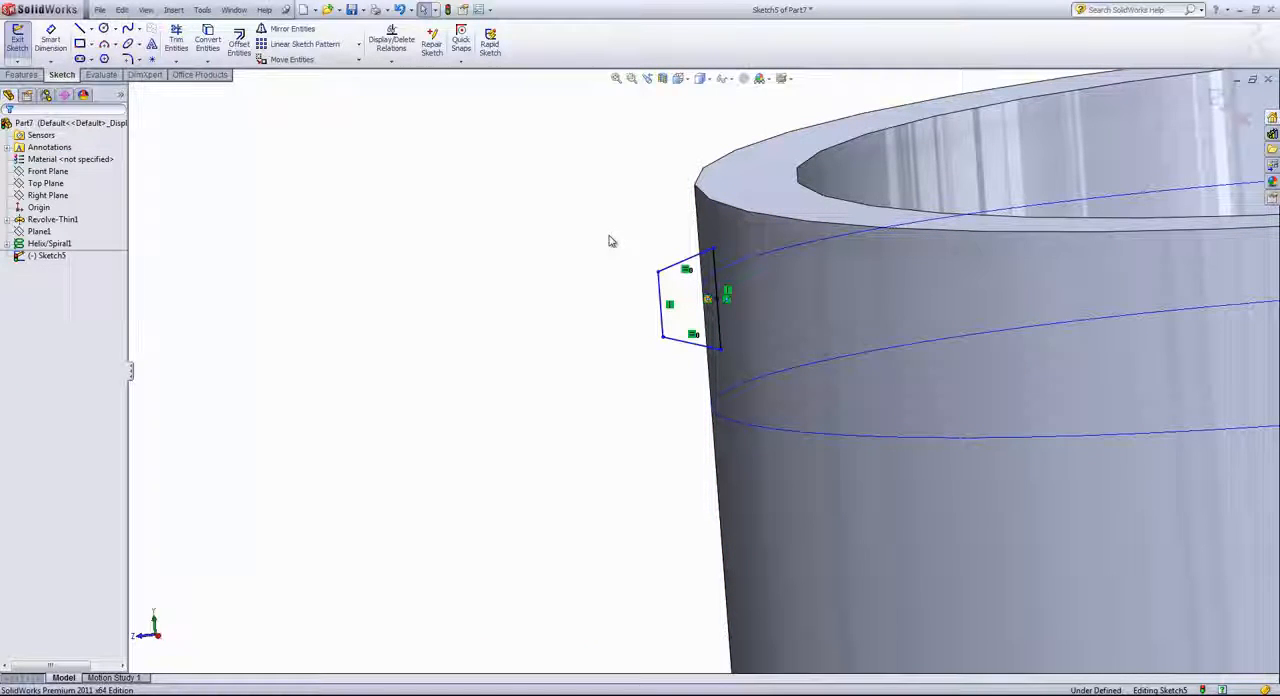
Dimension the trapezoid's longer vertical side to 0.07 in
key(s)
click(646, 247)
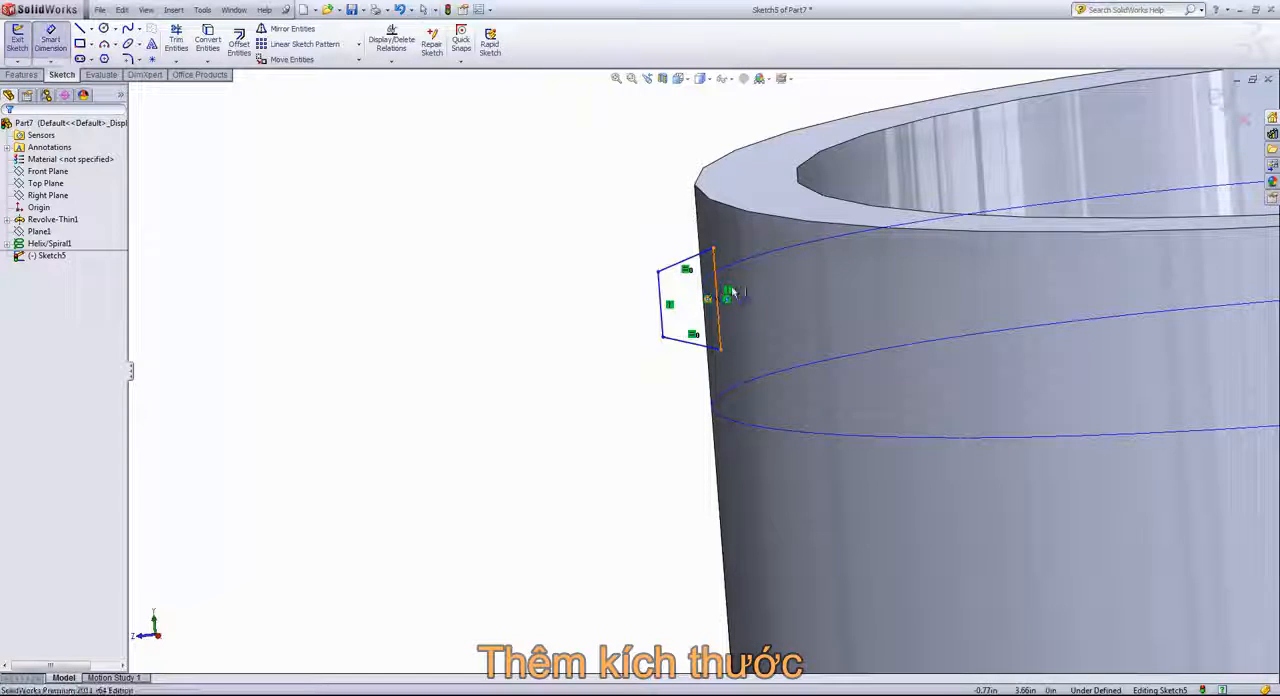
click(718, 296)
click(761, 292)
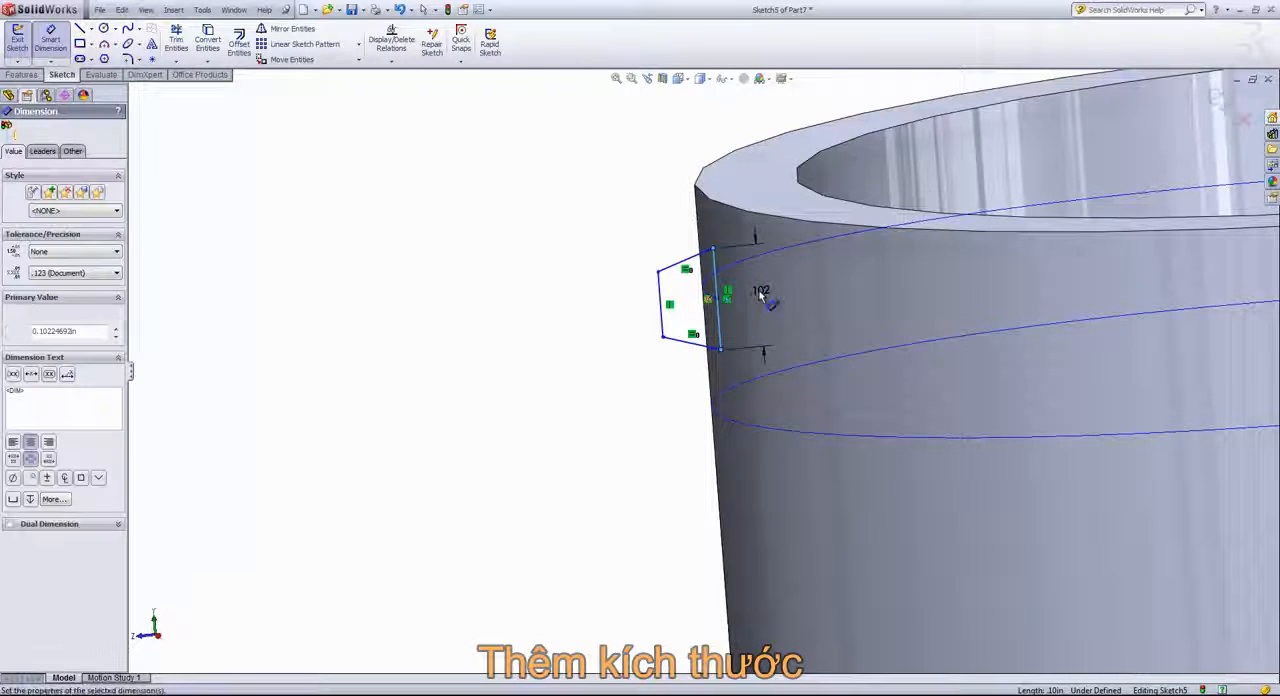
text(.07)
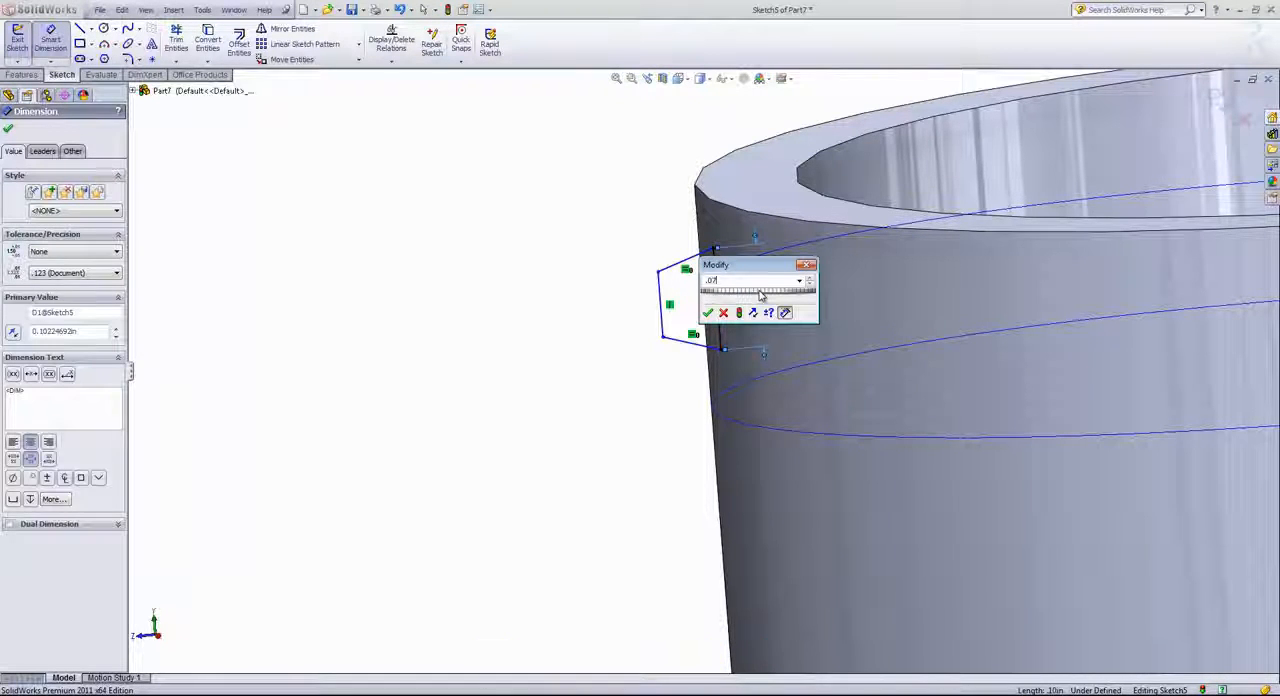
key(Return)
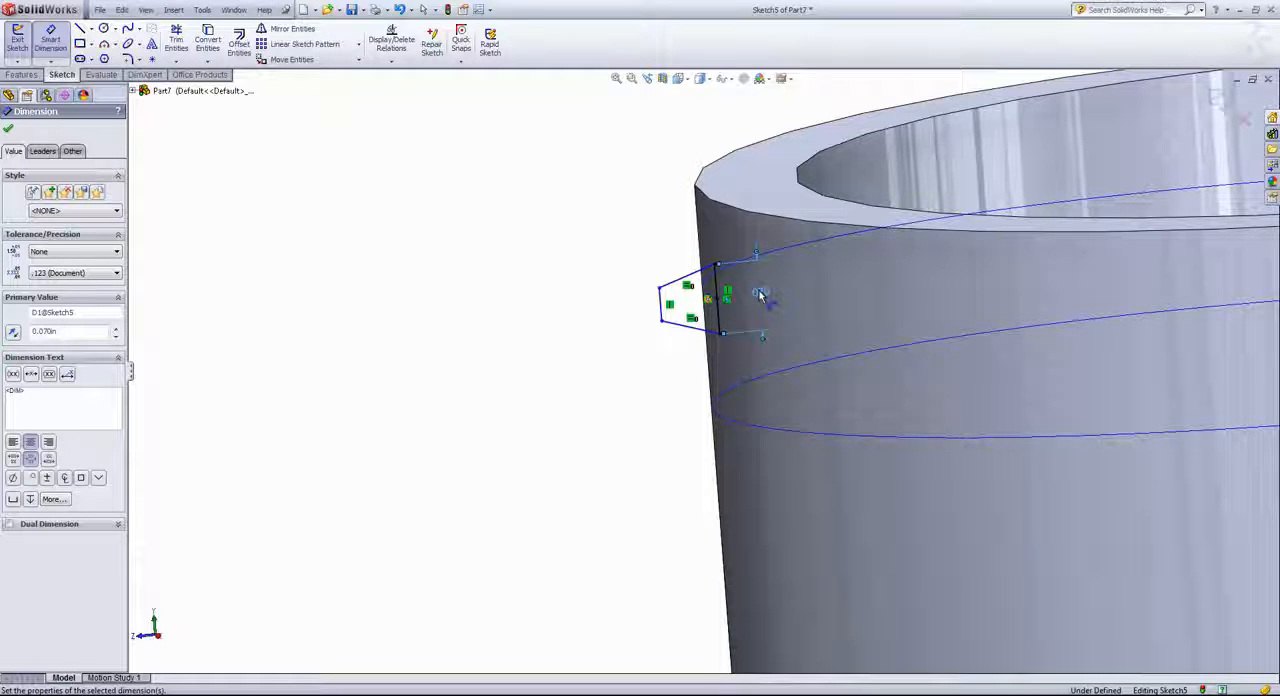
Dimension the horizontal distance between the trapezoid's two vertical sides to 0.025 in
scroll(720, 297, down, 1)
click(716, 298)
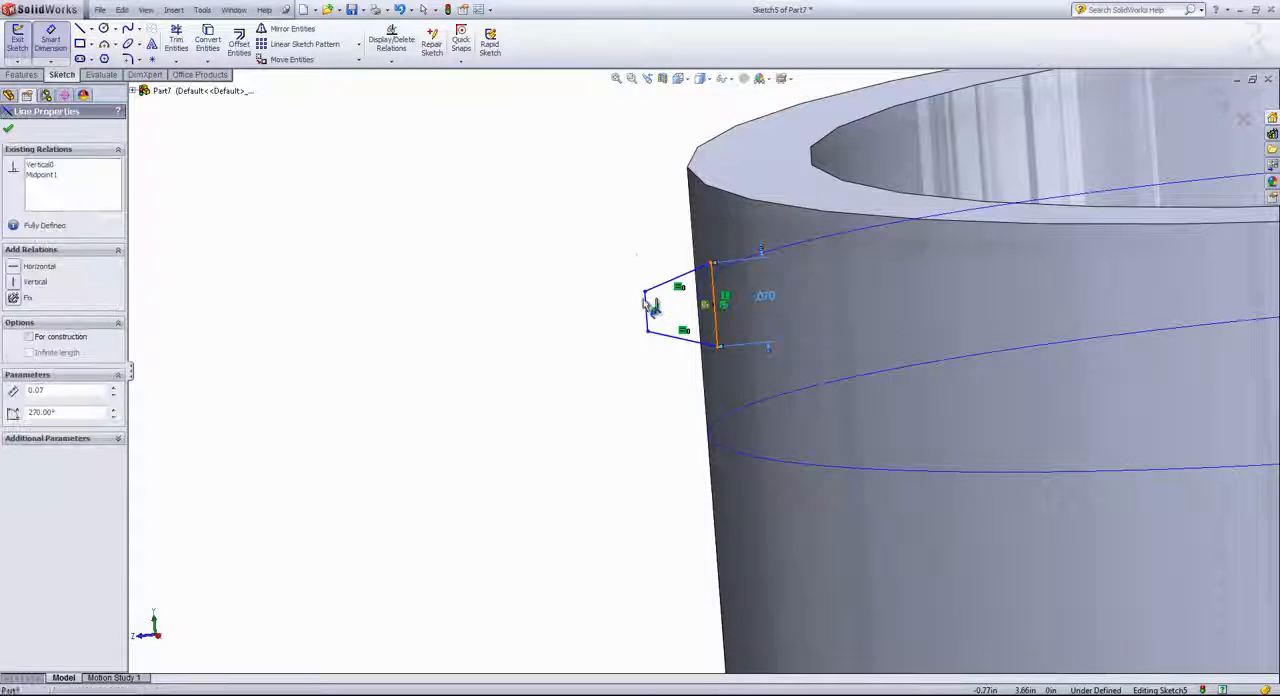
click(666, 220)
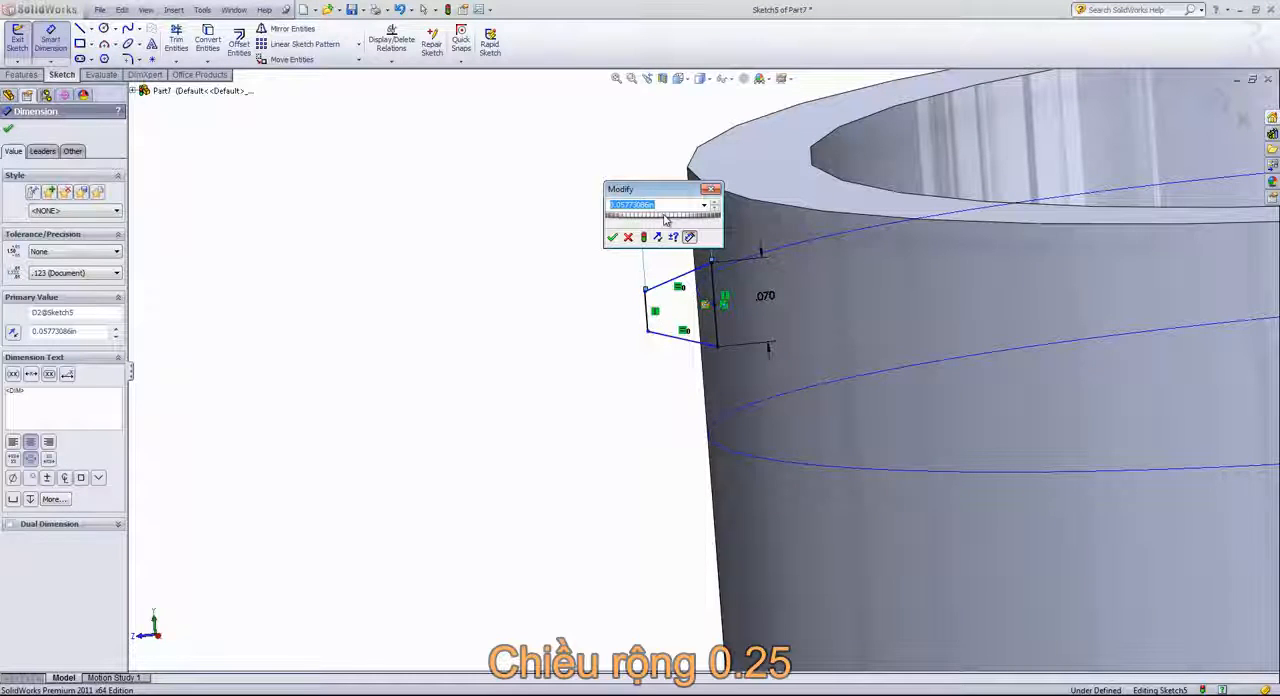
text(.025)
key(Return)
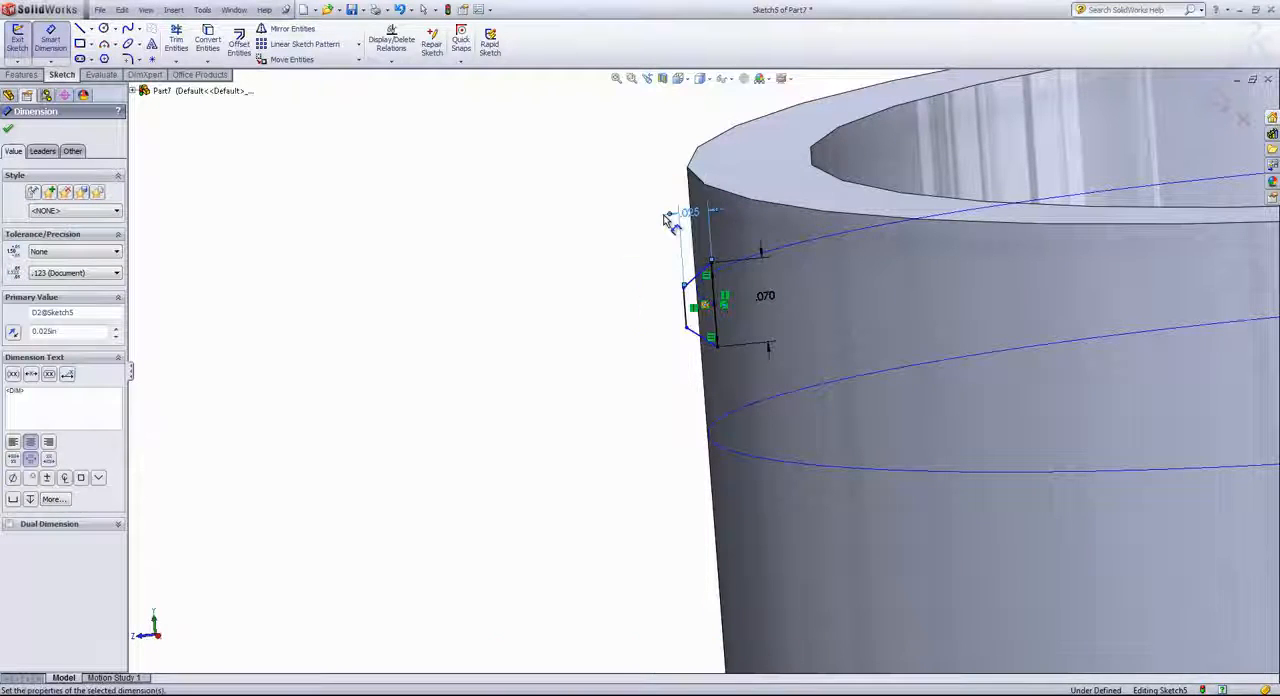
Dimension the trapezoid's shorter, outer vertical side to 0.022 in
click(686, 310)
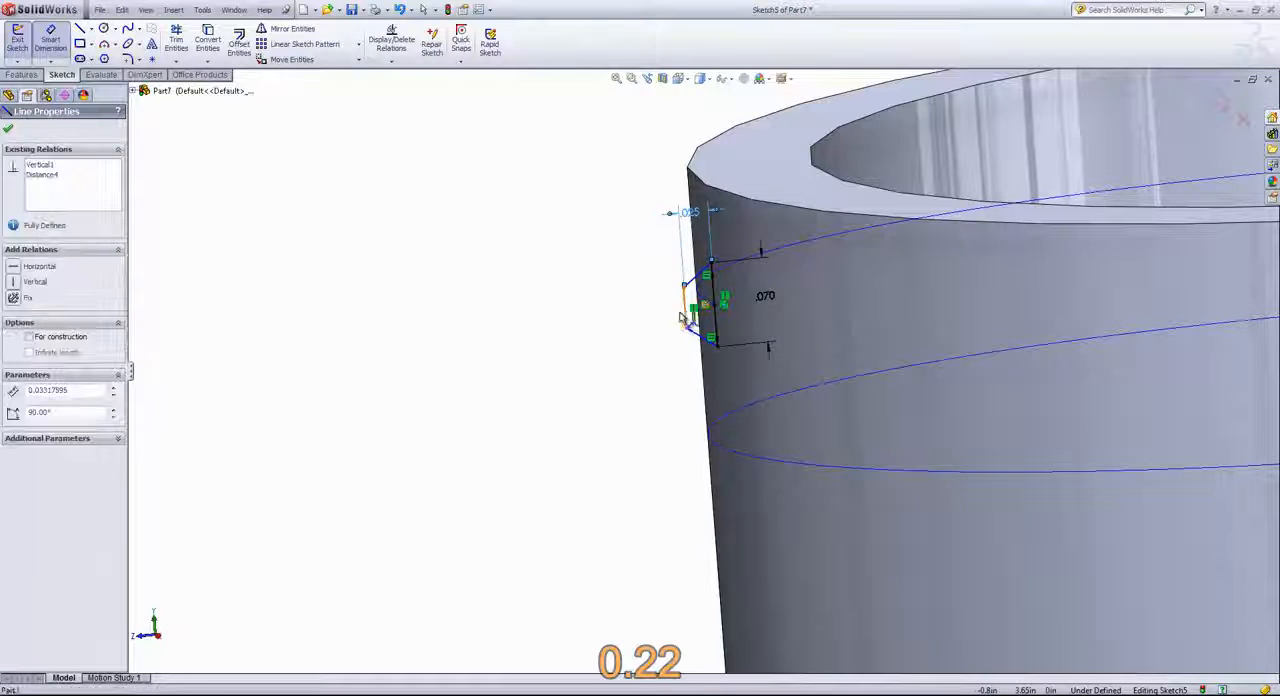
click(591, 318)
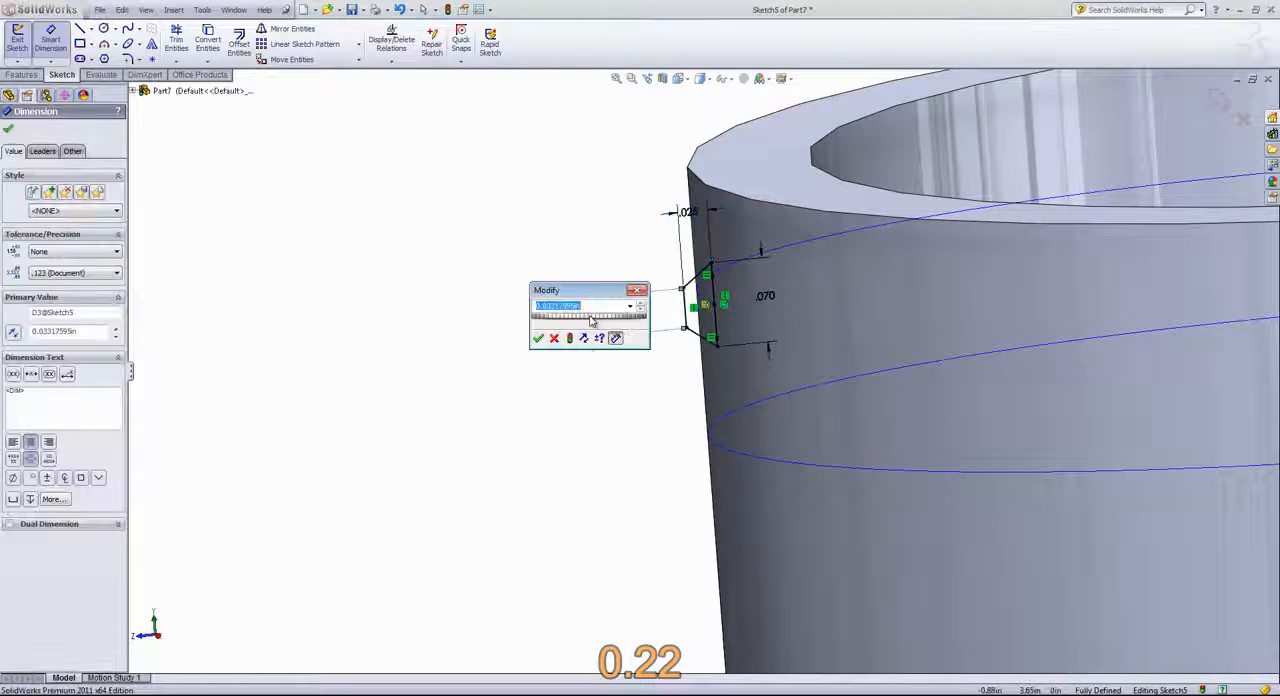
text(.022)
key(Return)
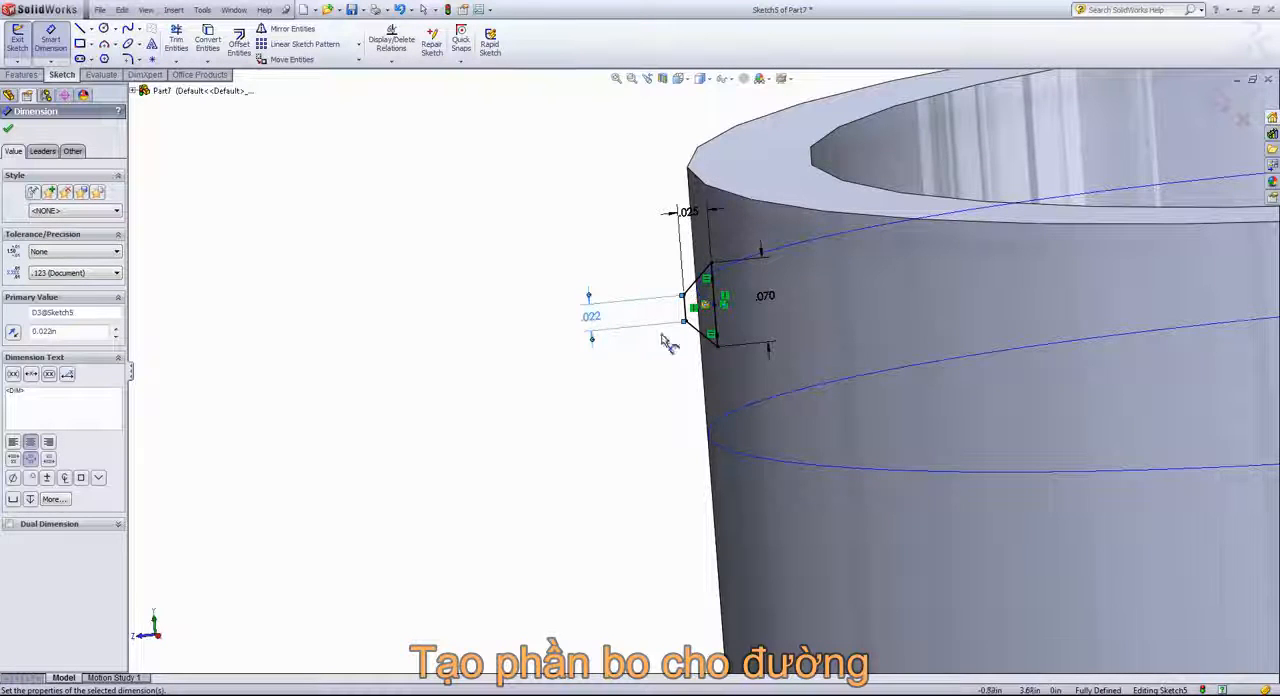
Round the trapezoid's two outer corners with 0.01 in sketch fillets, accepting the relation warning, and exit the sketch
scroll(695, 337, down, 1)
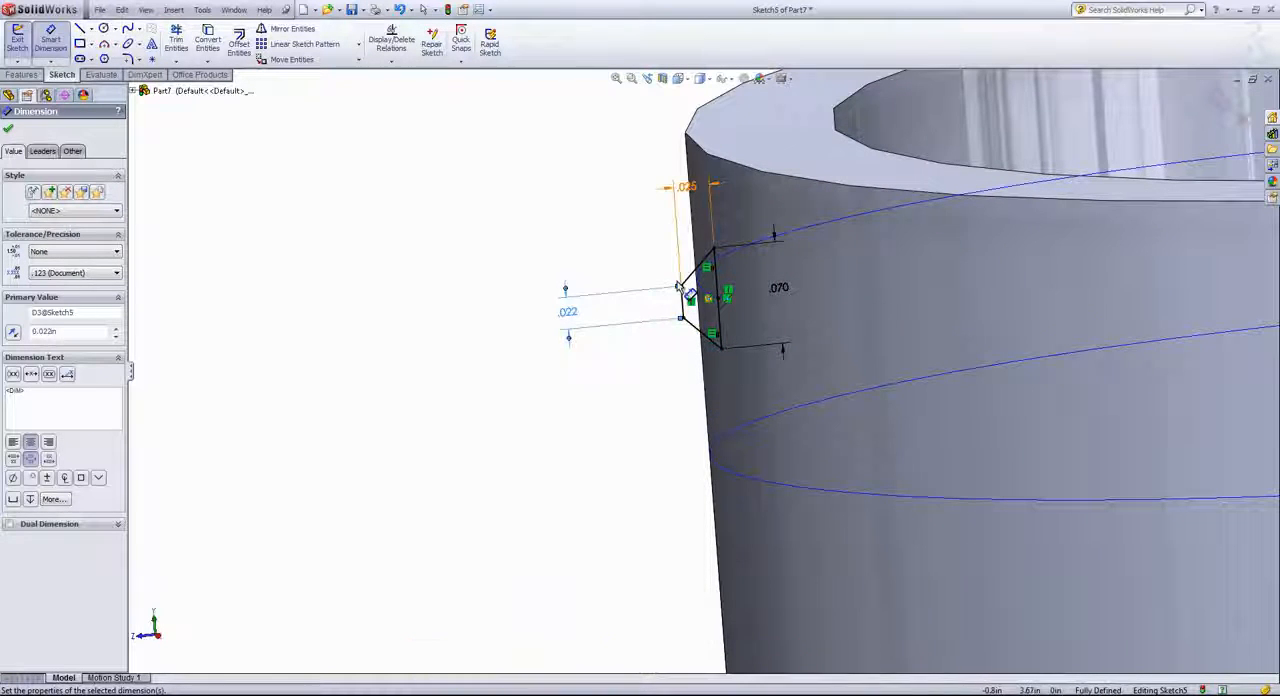
click(559, 253)
key(s)
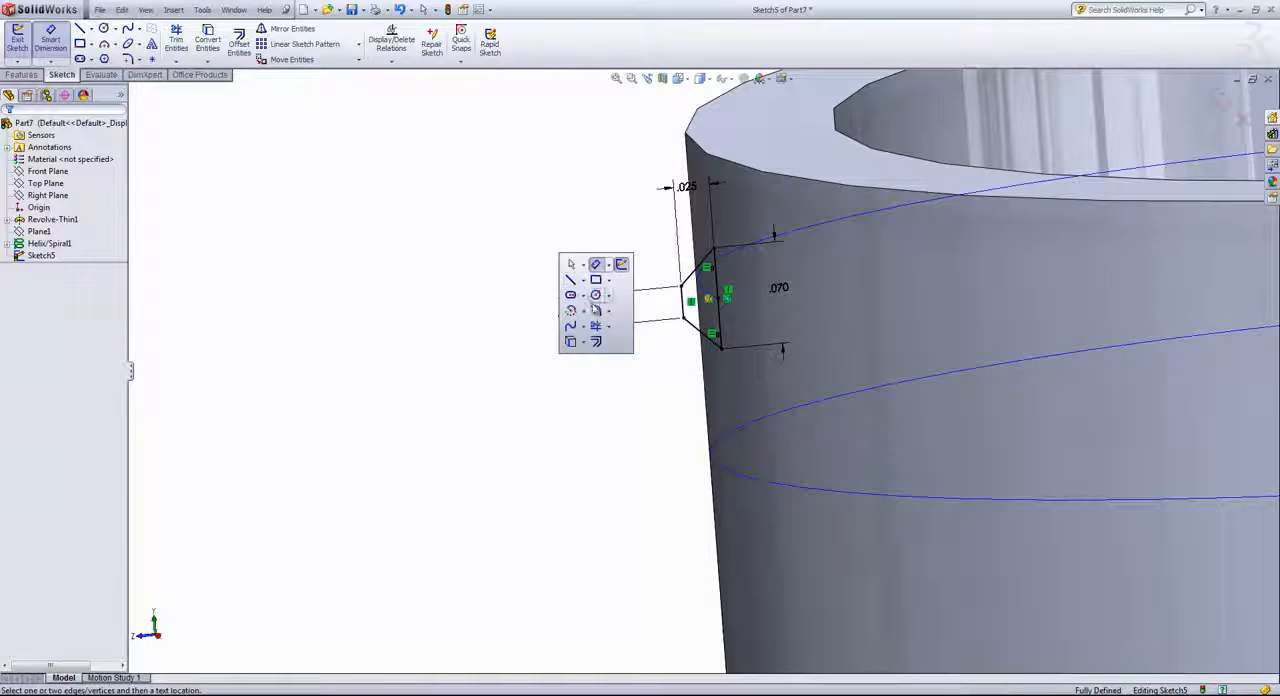
click(597, 312)
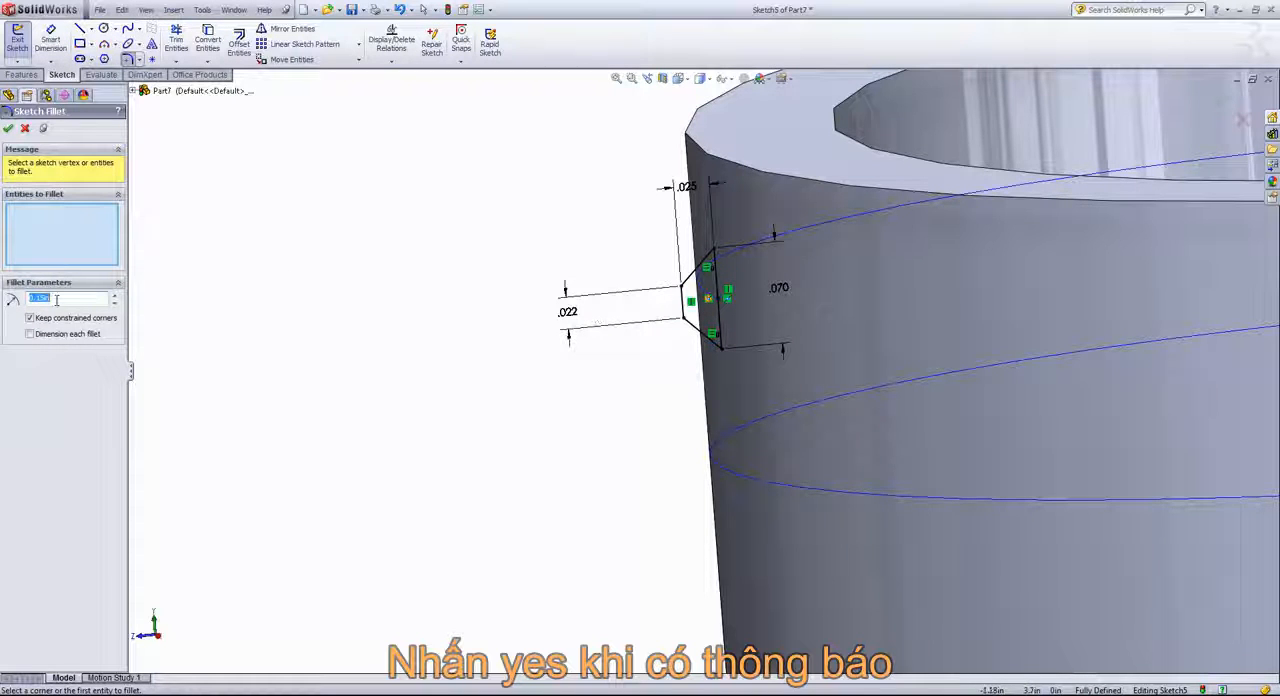
text(.01)
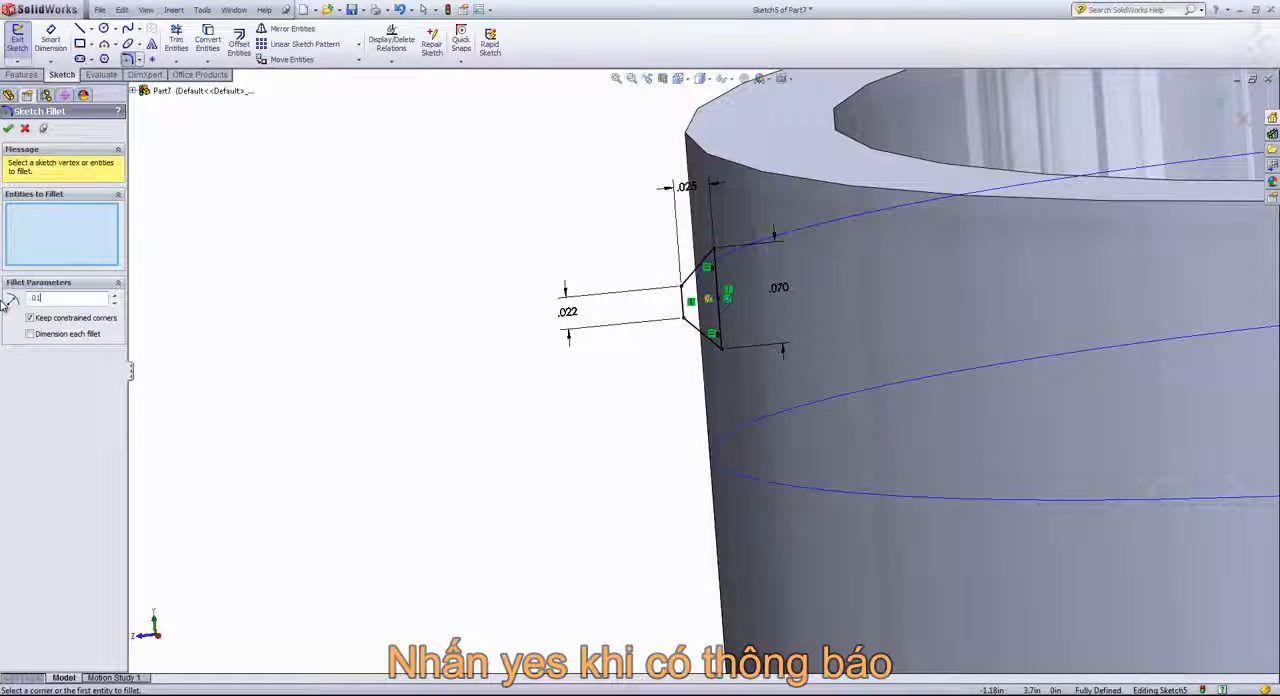
click(684, 289)
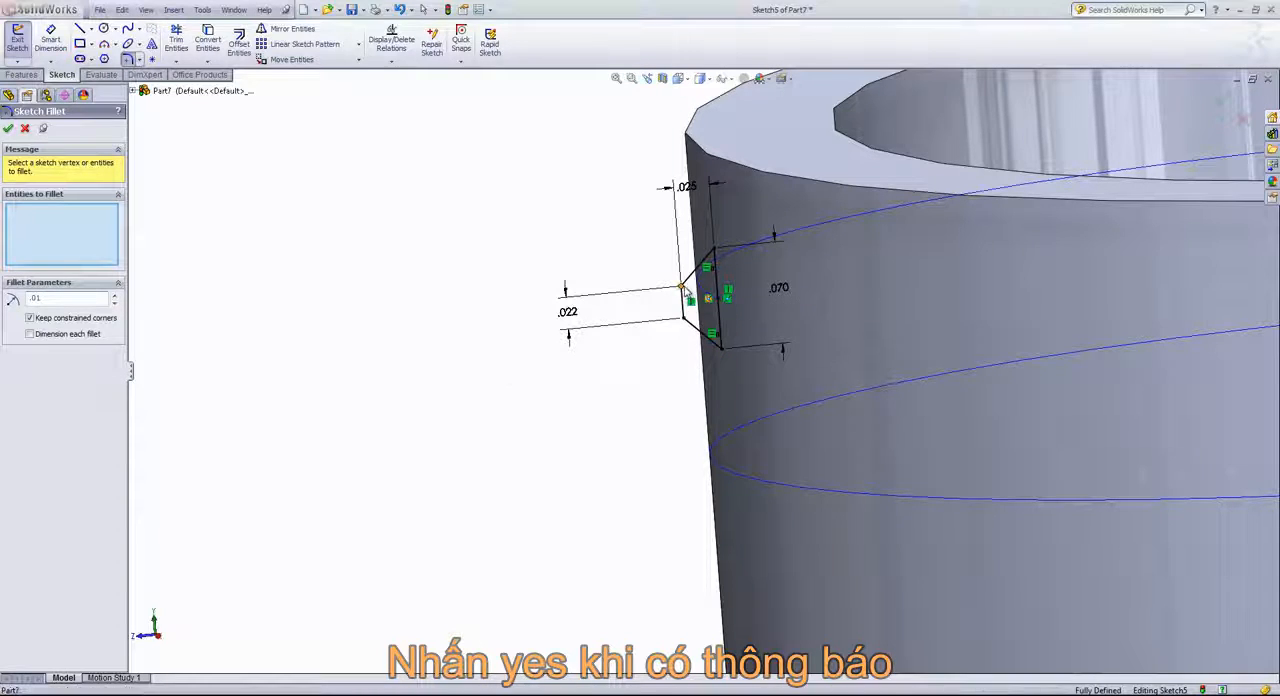
click(679, 368)
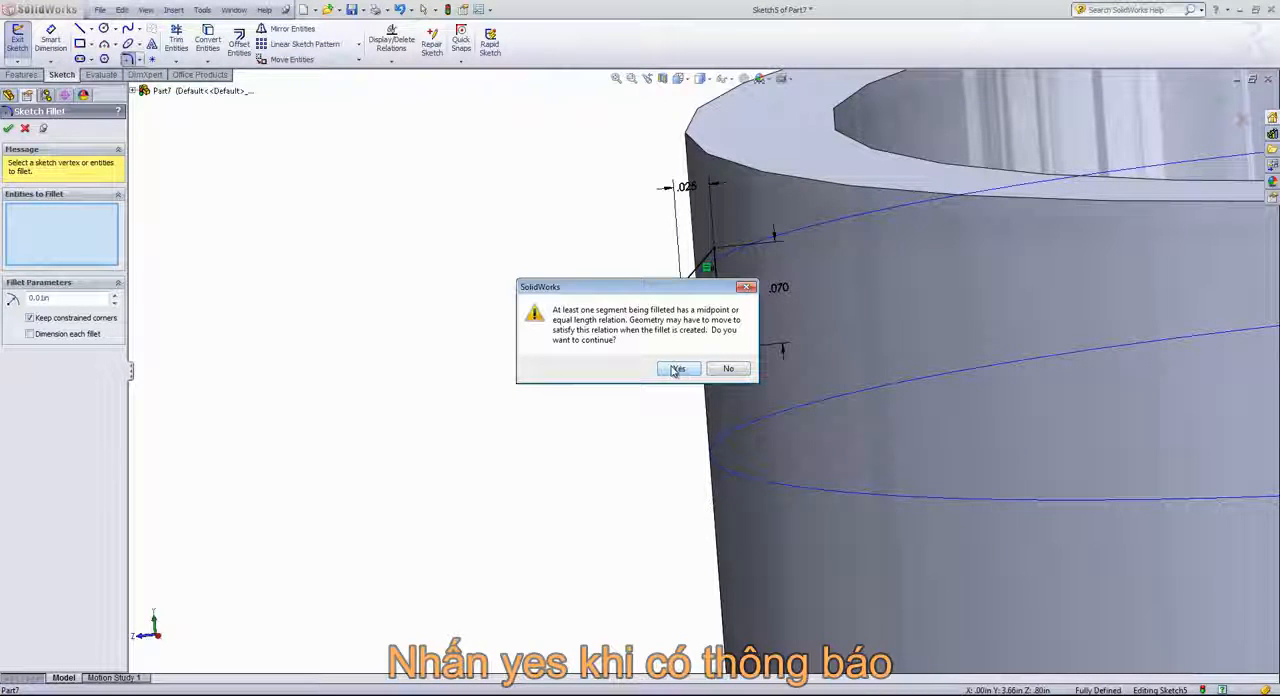
click(677, 369)
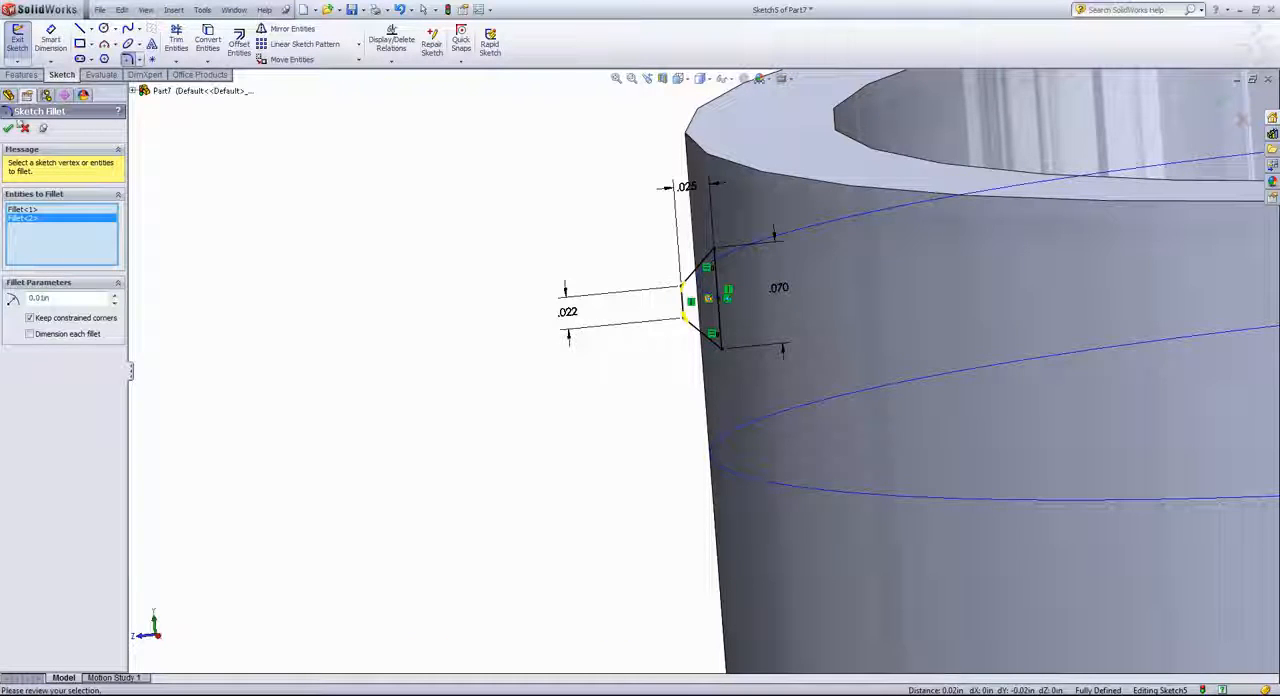
click(12, 131)
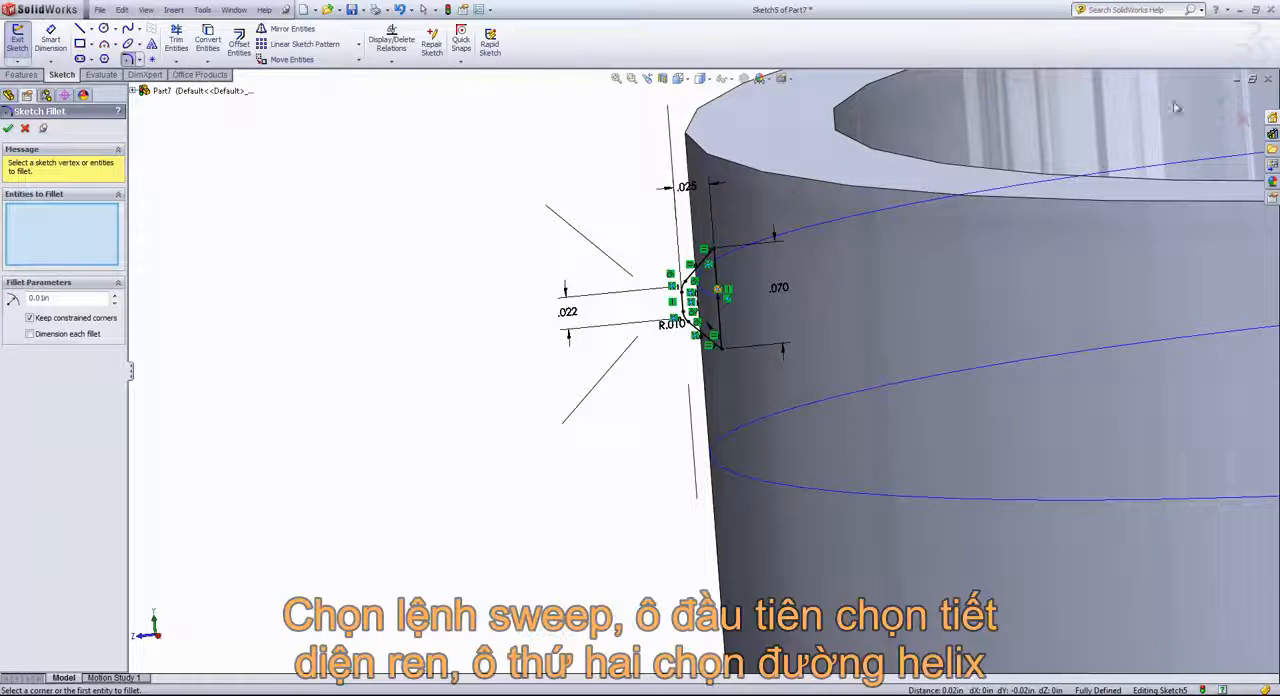
click(1220, 102)
click(1217, 96)
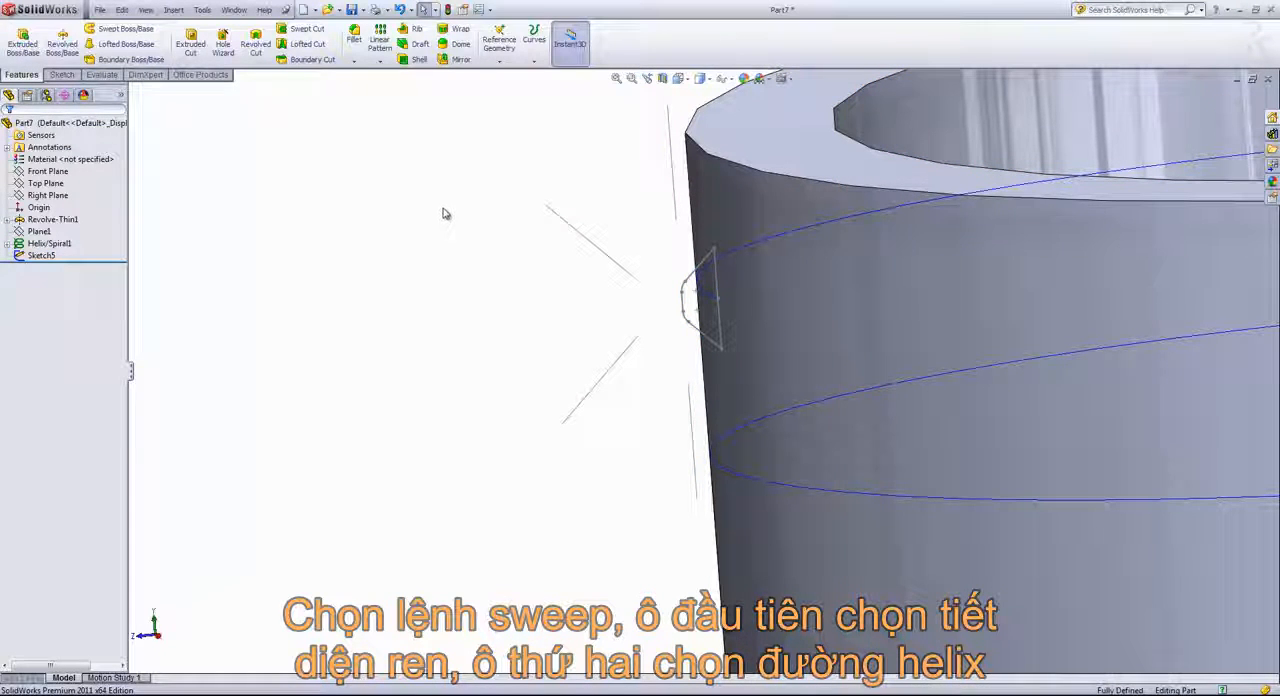
Create a Swept Boss/Base with the filleted trapezoid sketch as profile and the neck helix as path
click(118, 33)
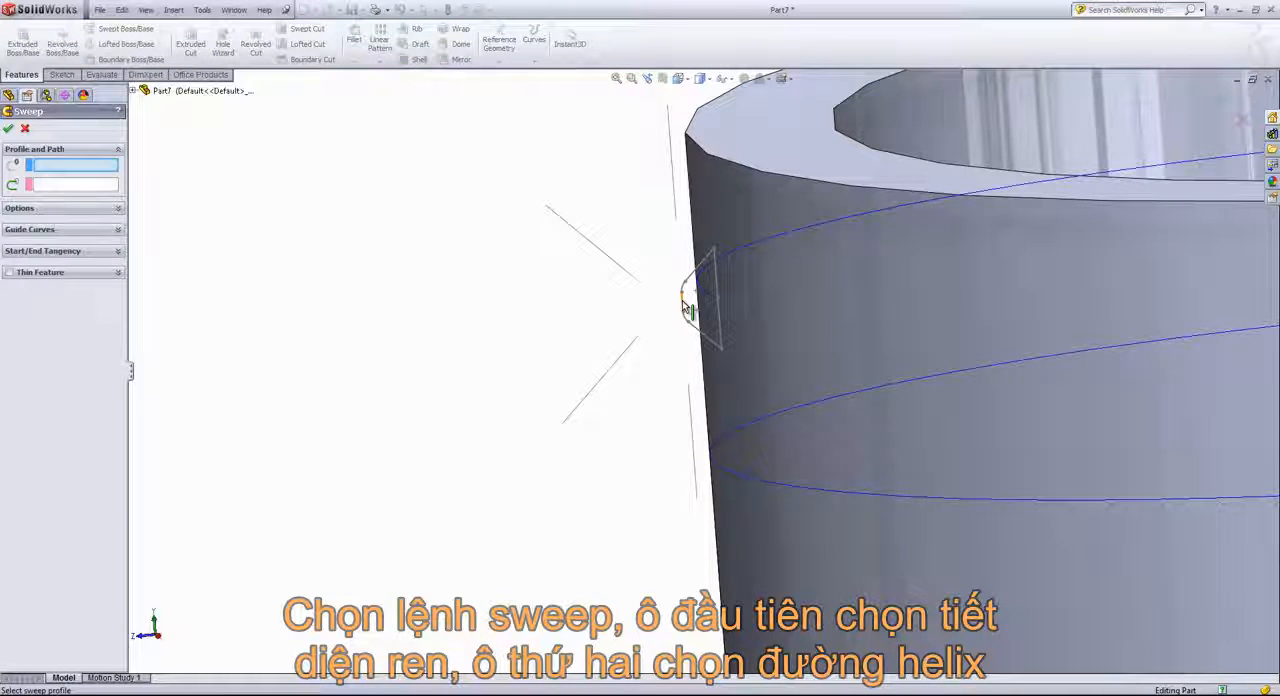
click(688, 308)
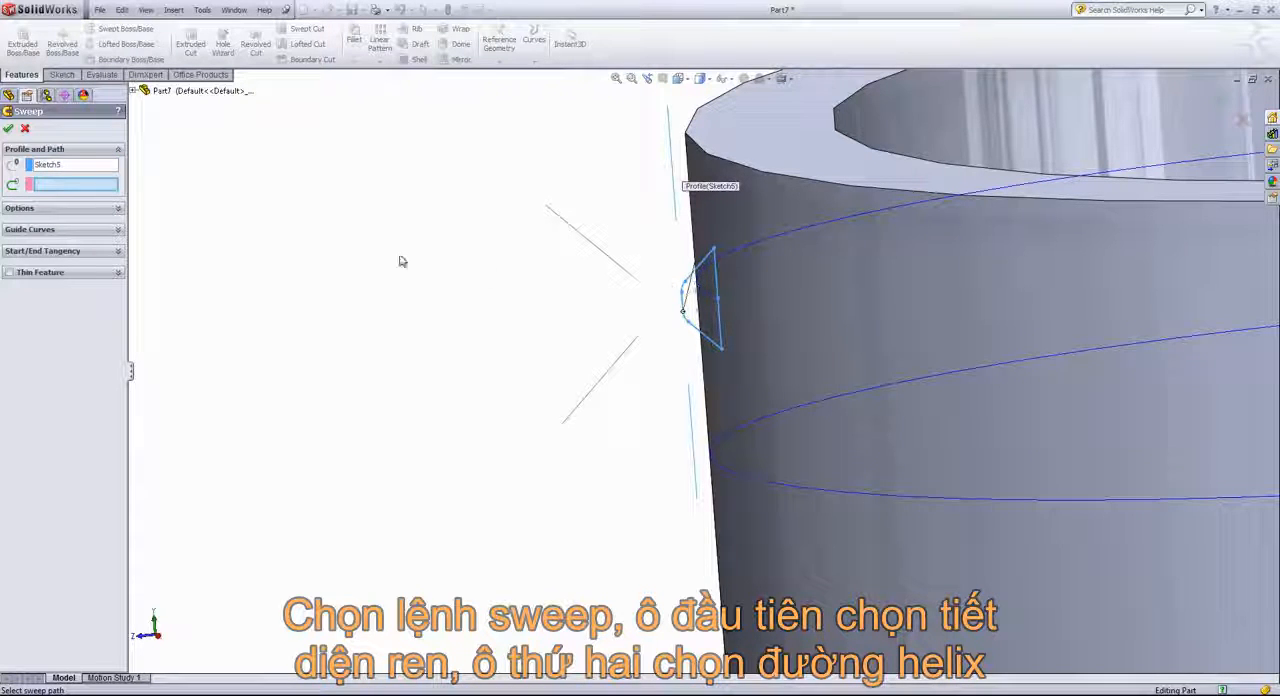
click(731, 258)
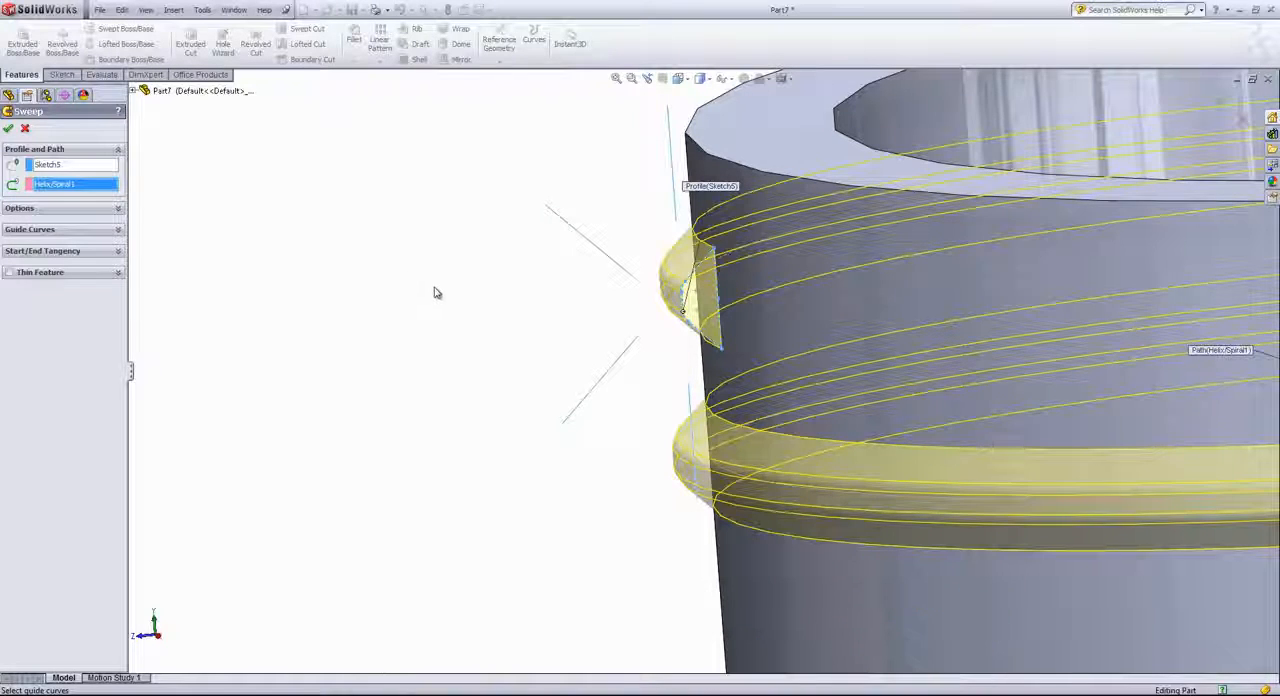
scroll(466, 303, up, 6)
middle_drag(446, 308, 597, 316)
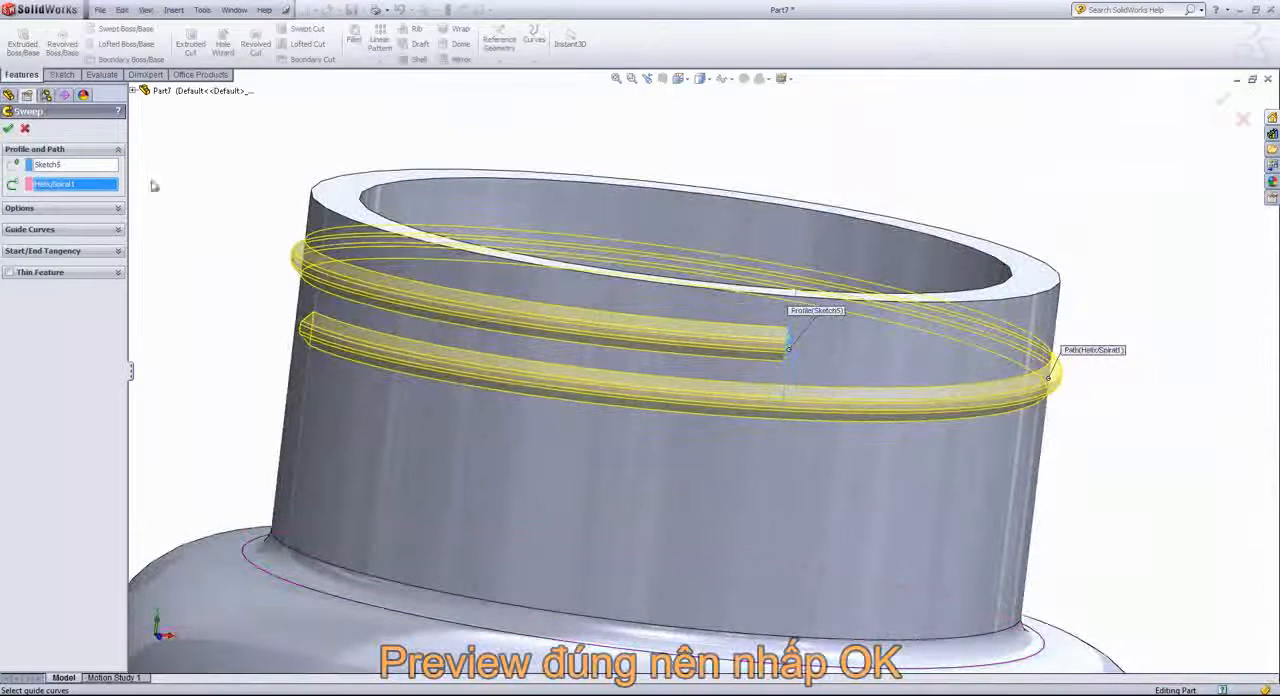
click(9, 129)
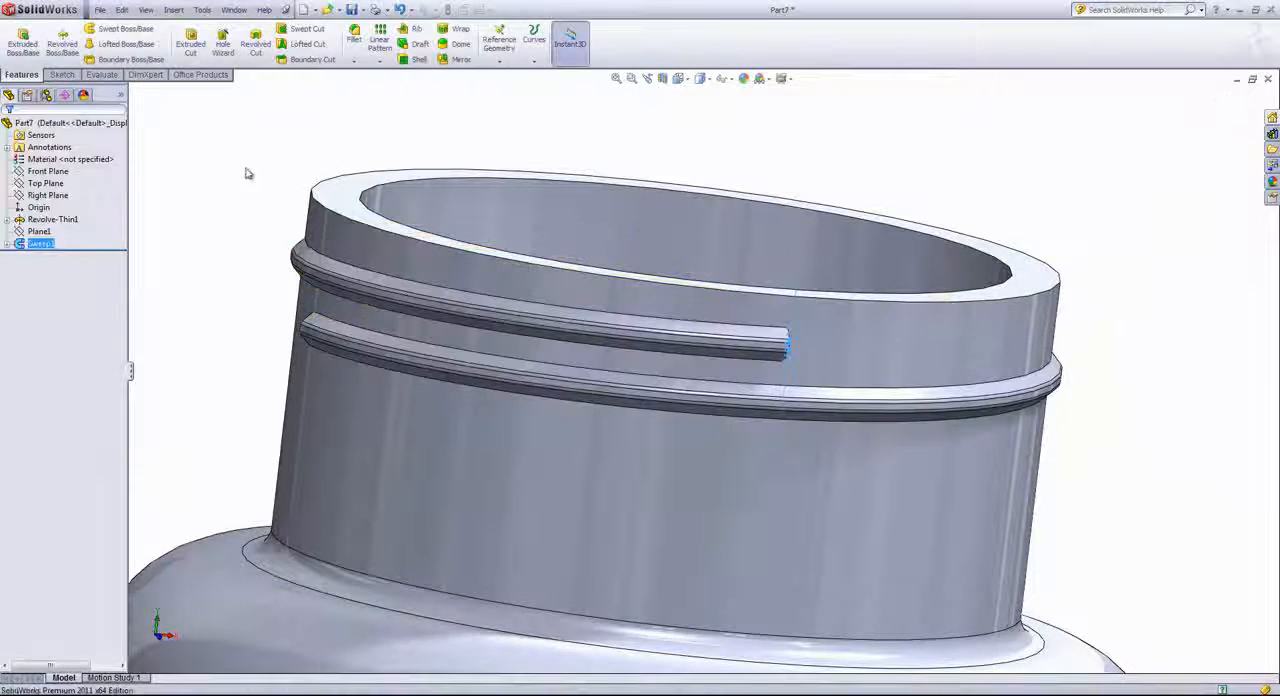
click(210, 165)
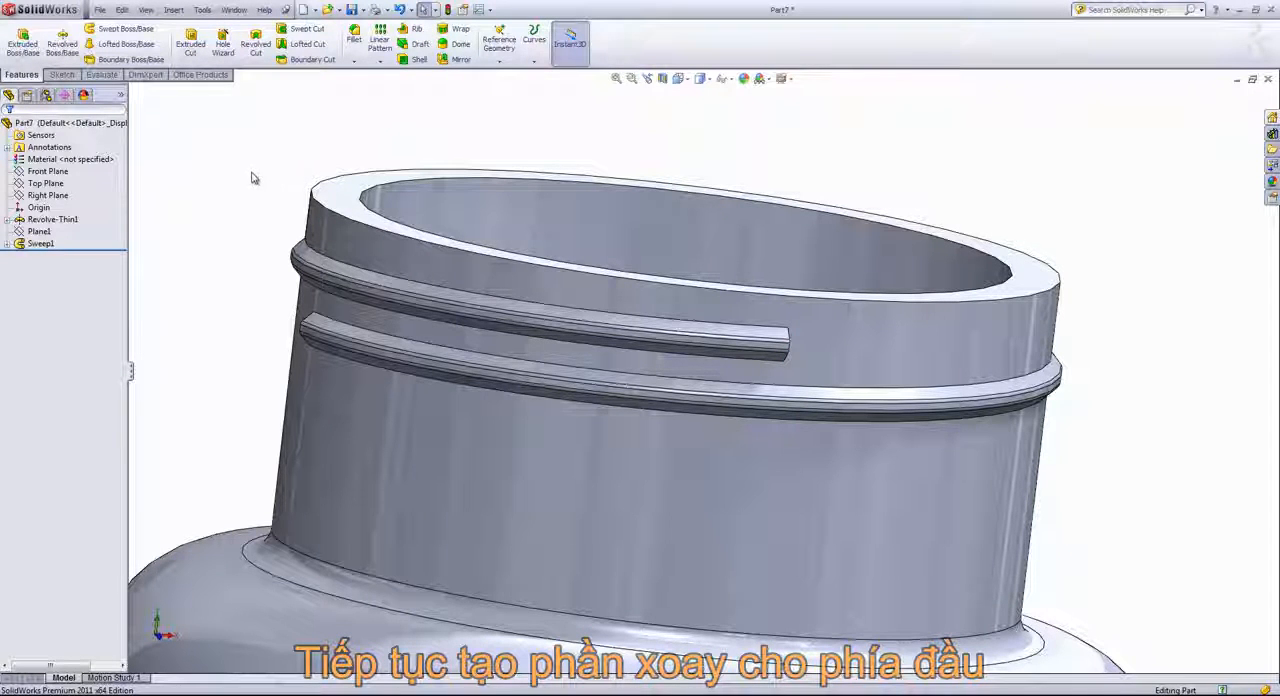
Start a sketch on the flat end face at the thread's upper end and convert the face's edges into sketch entities
middle_drag(253, 178, 160, 235)
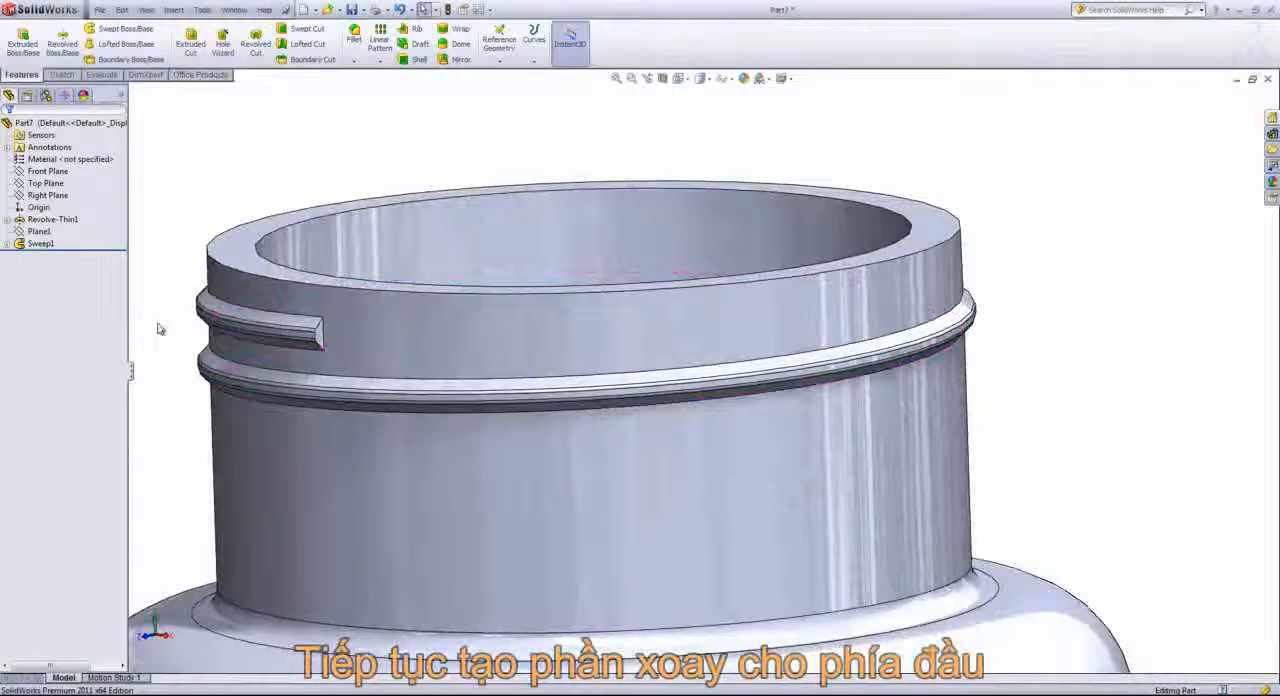
scroll(160, 330, down, 3)
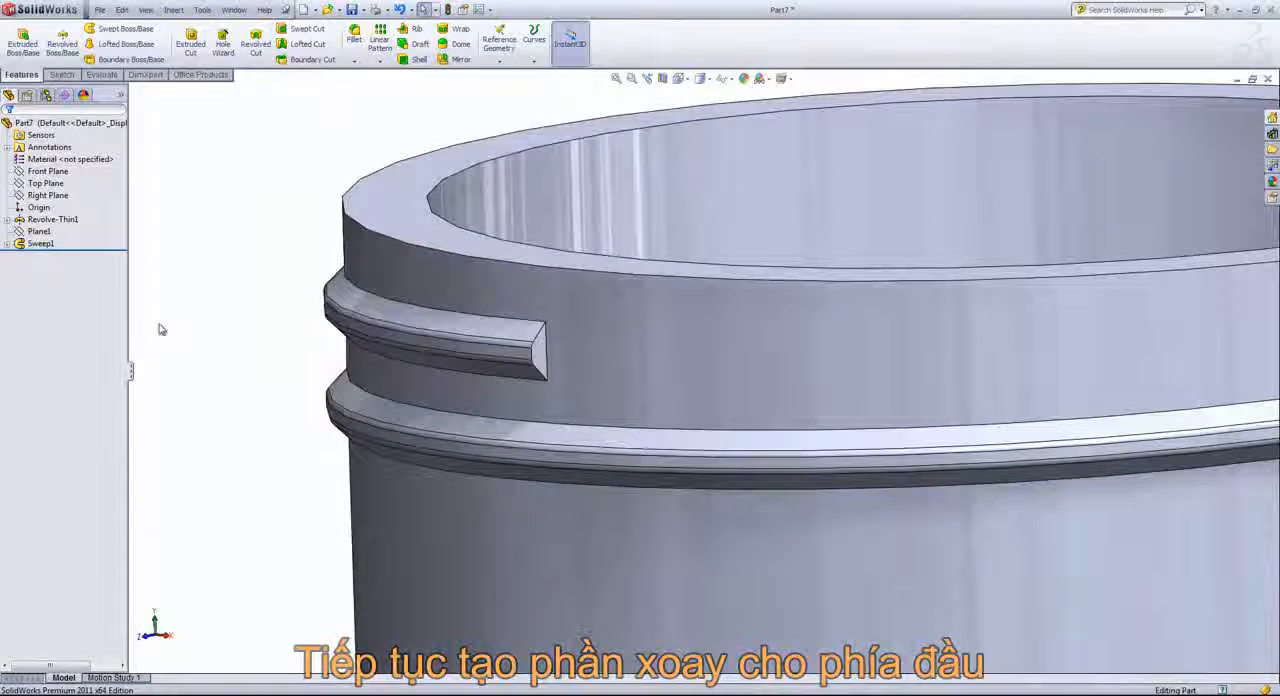
scroll(555, 368, down, 5)
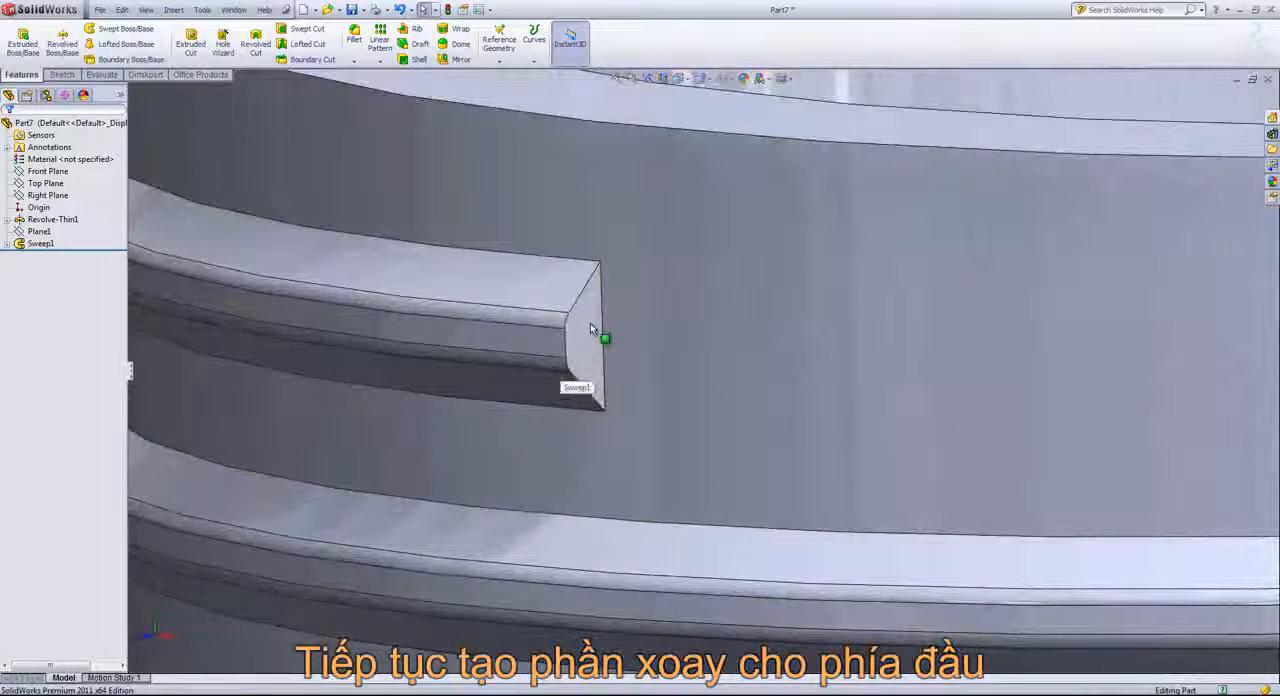
click(590, 326)
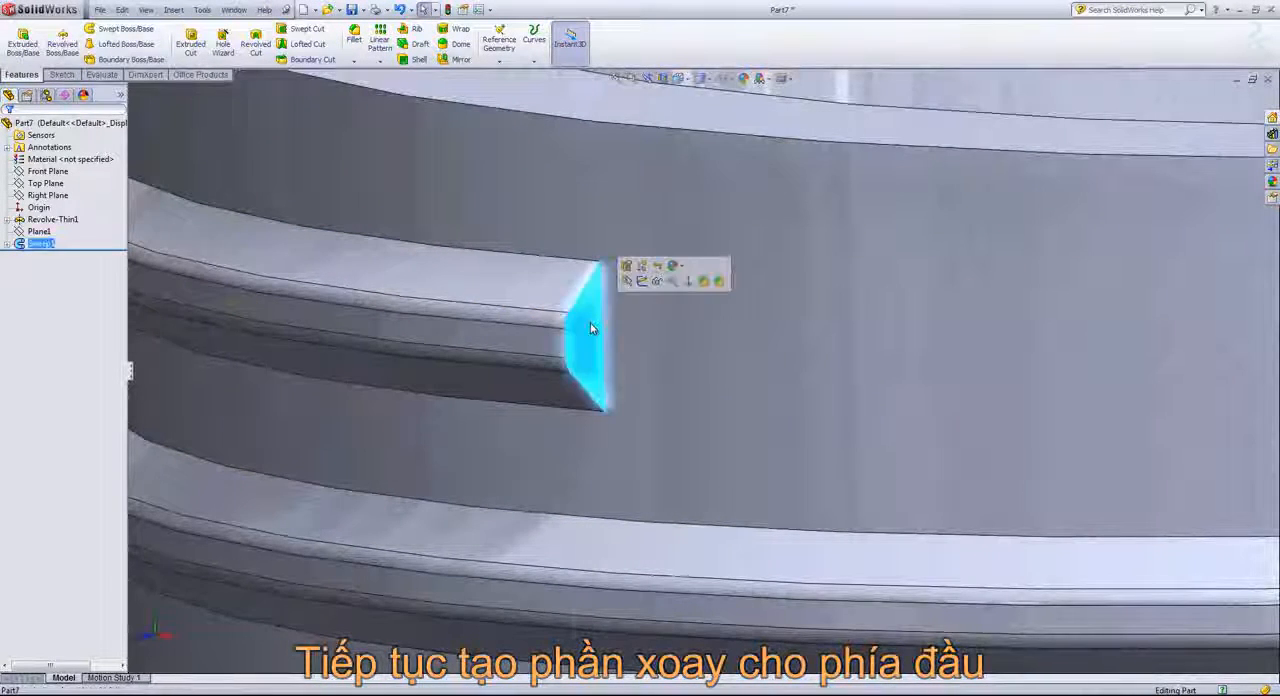
click(644, 284)
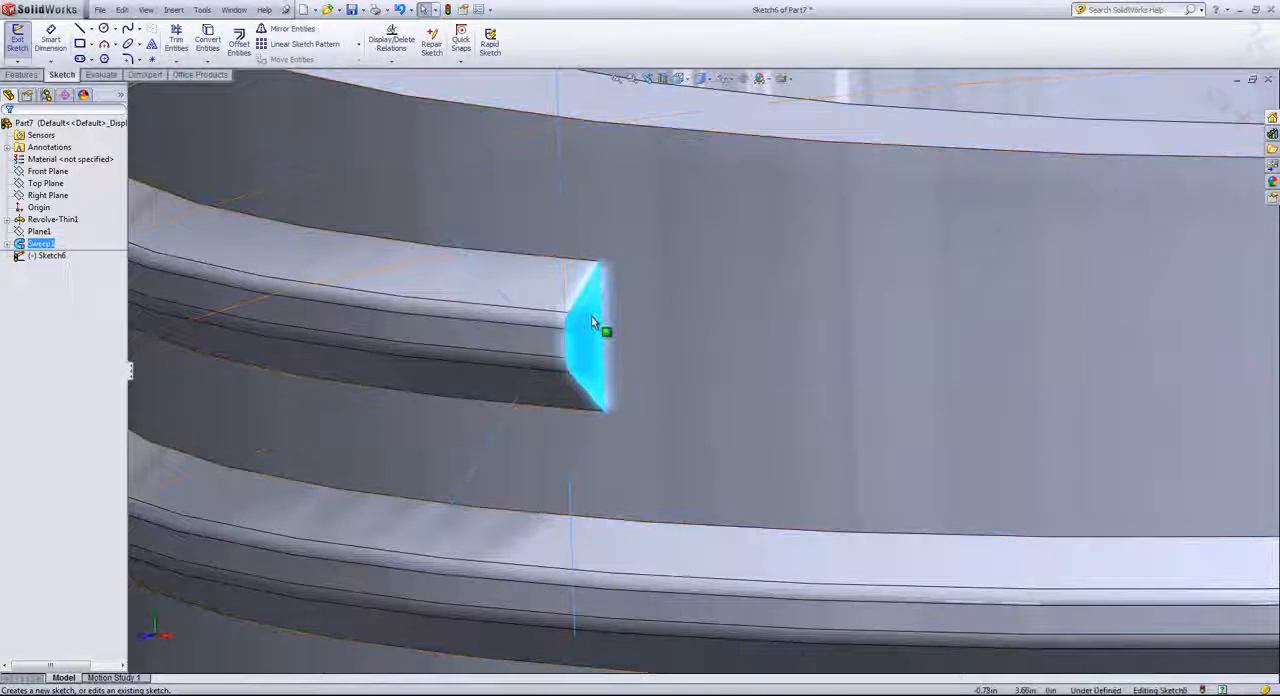
click(208, 38)
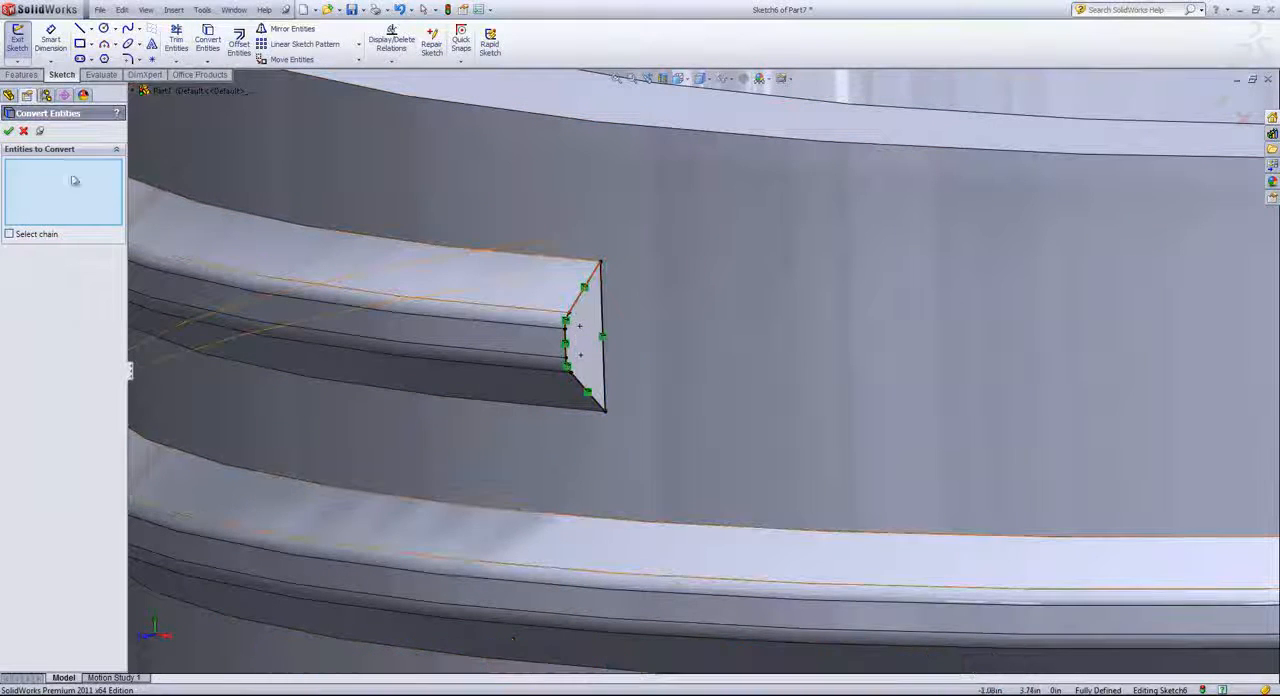
click(9, 131)
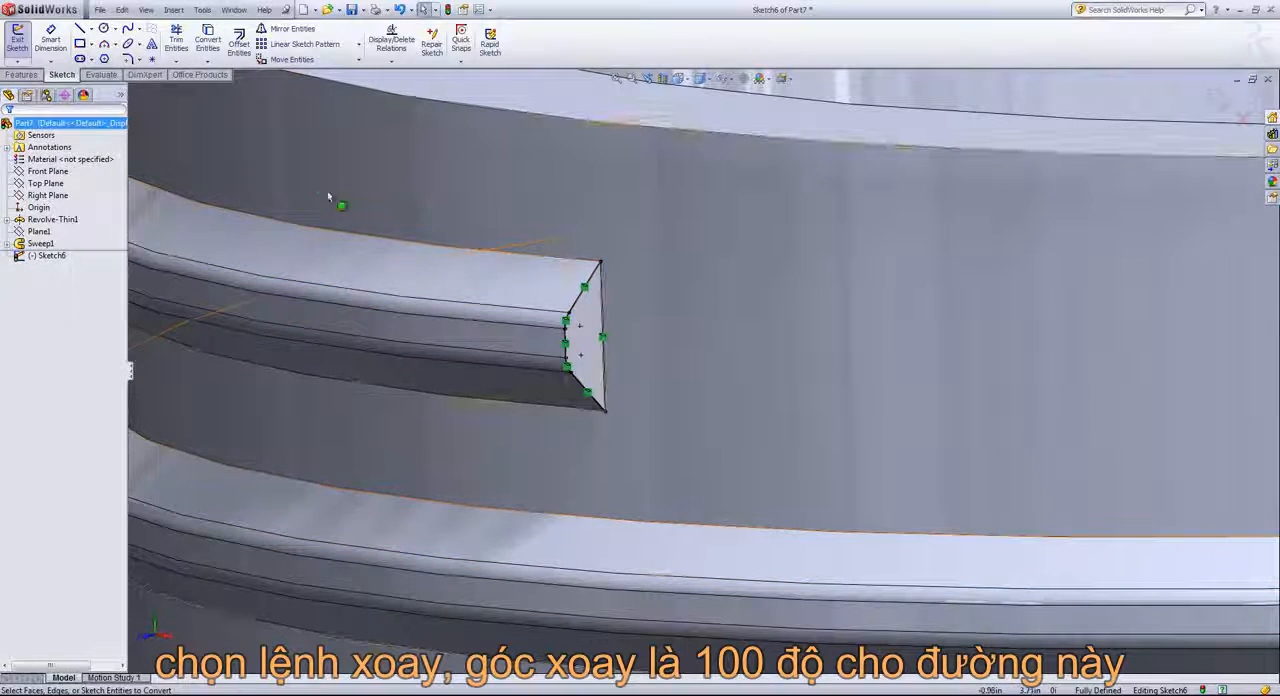
Revolve the converted end profile 100 degrees about its long vertical side, merging the result, to round off the thread's upper end
click(18, 77)
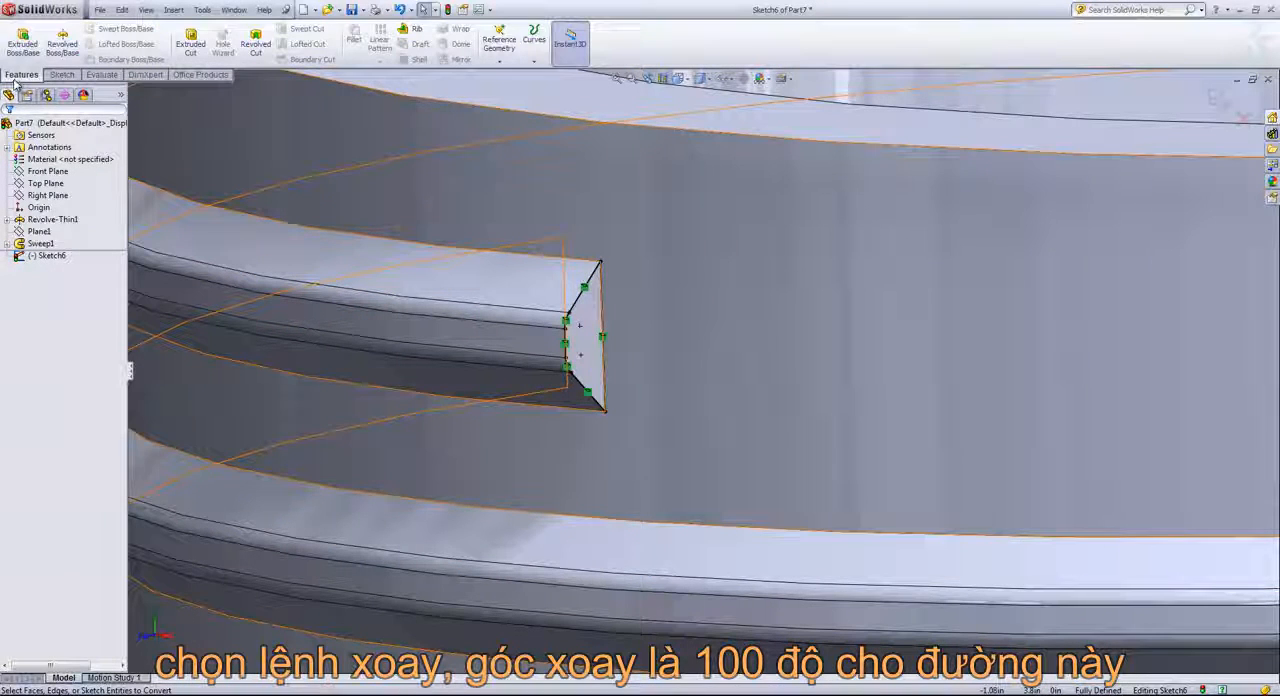
click(61, 45)
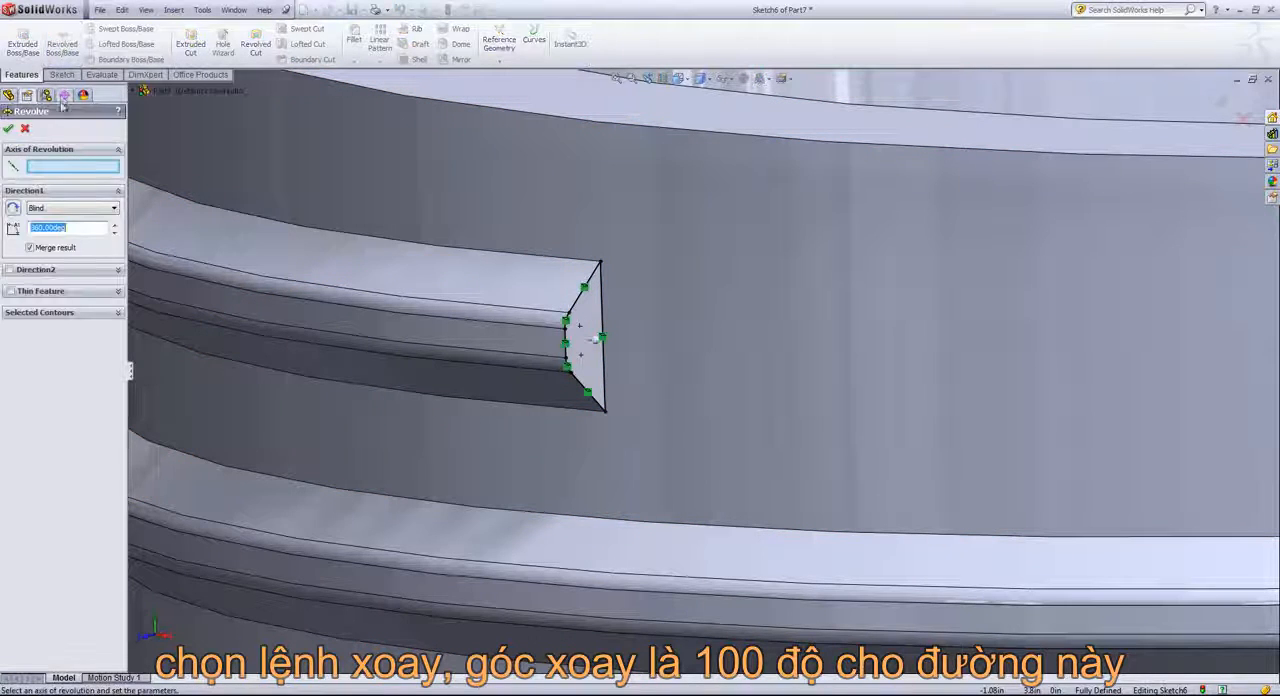
click(48, 169)
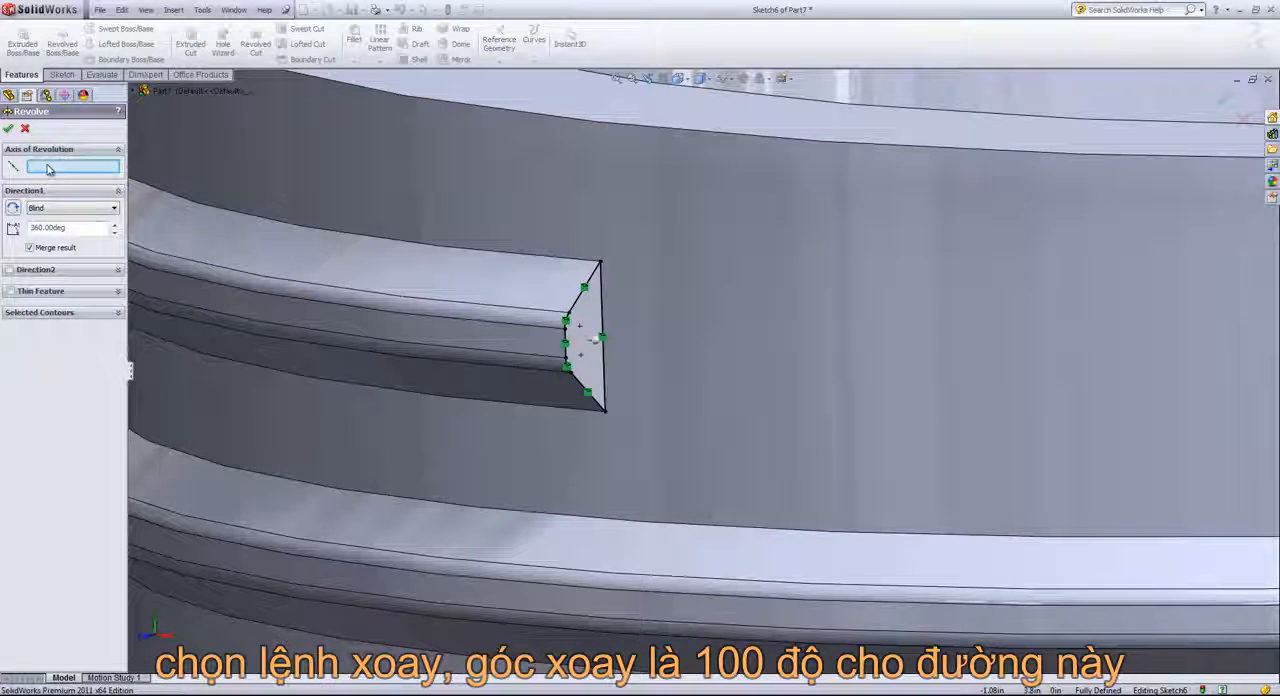
click(602, 313)
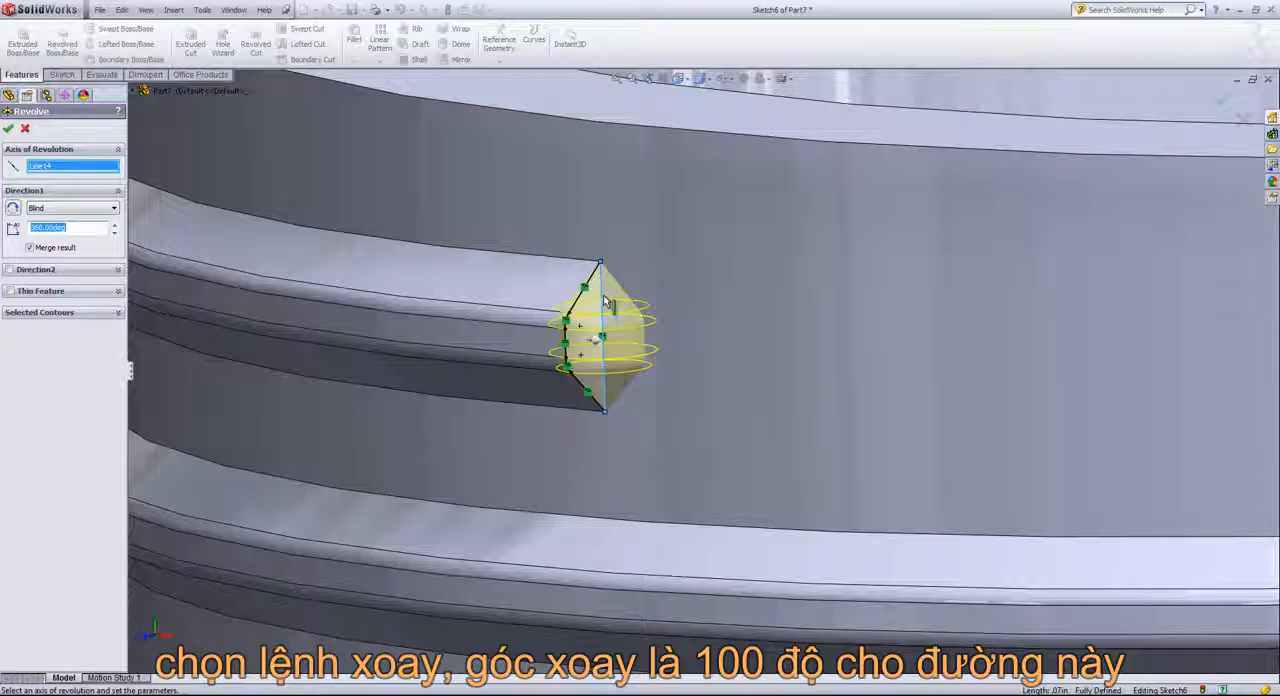
click(88, 229)
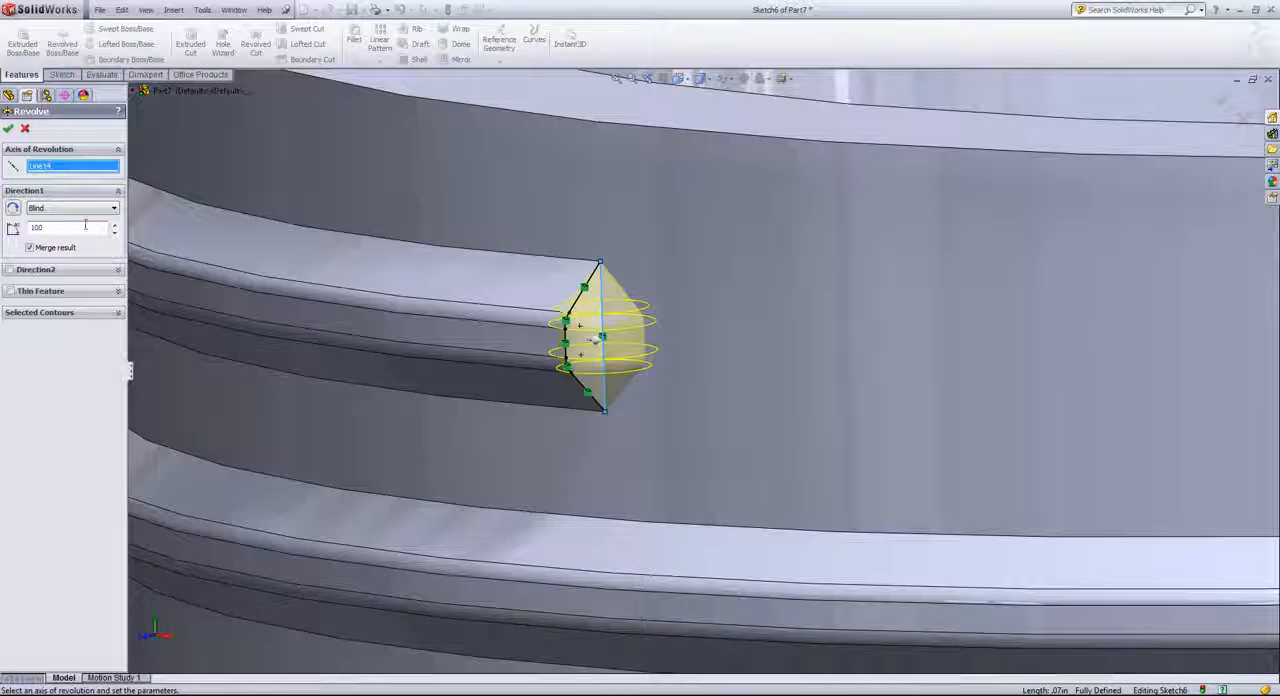
click(12, 129)
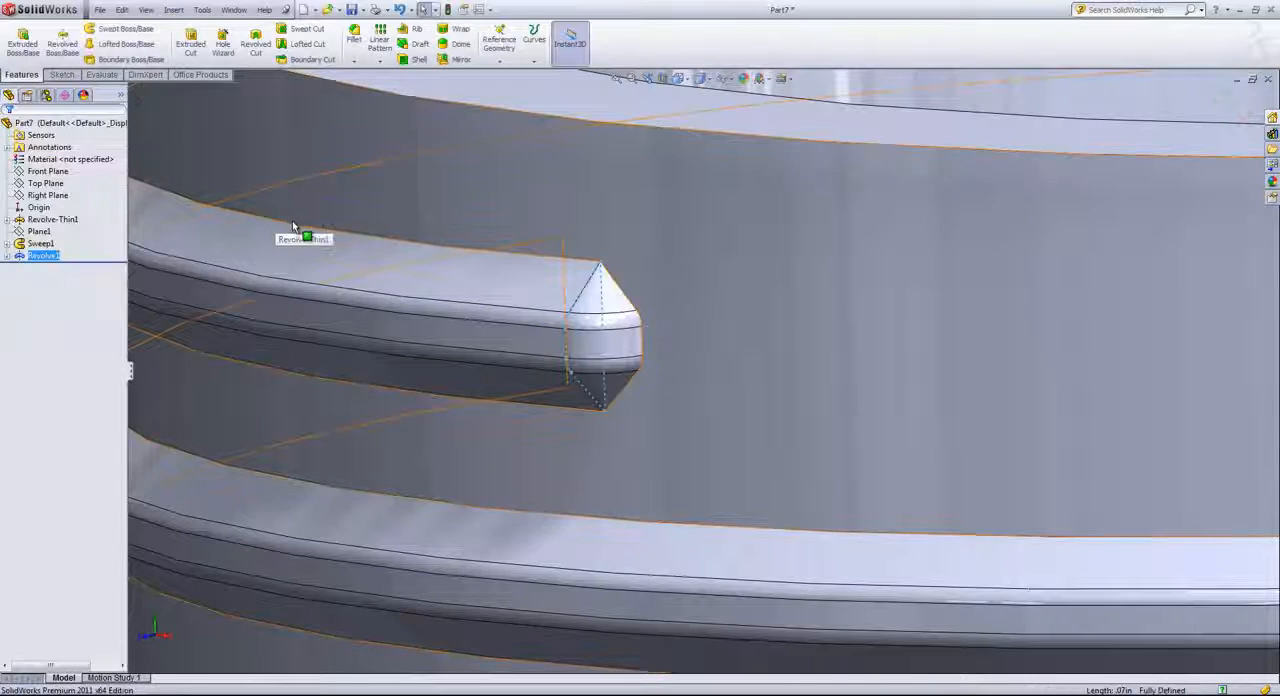
scroll(296, 226, up, 6)
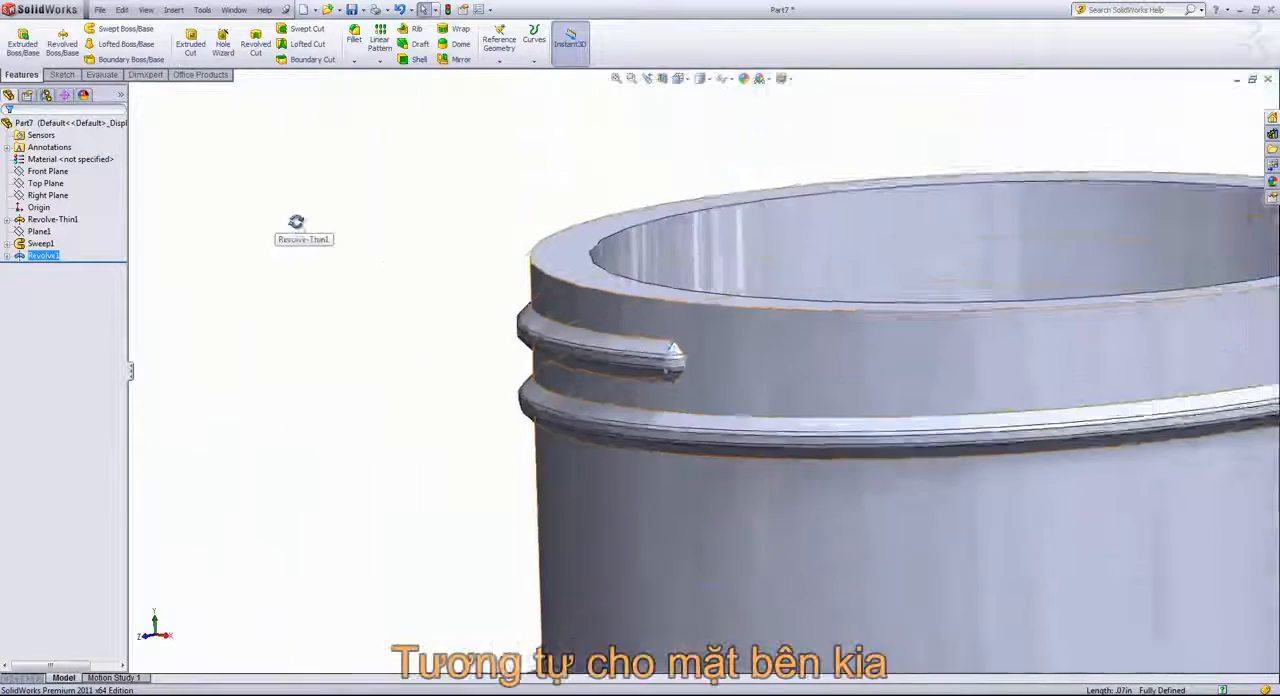
Start a sketch on the flat end face at the thread's lower end and convert the face's edges into sketch entities
click(317, 240)
middle_drag(297, 223, 610, 470)
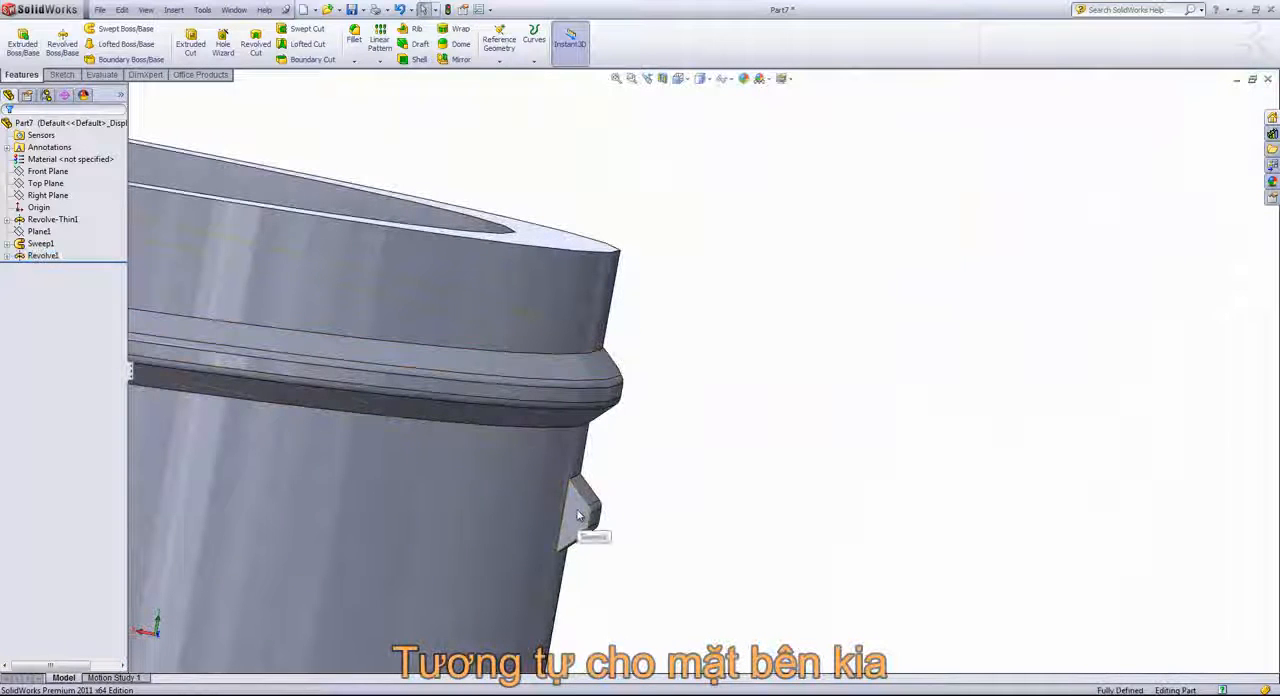
click(585, 510)
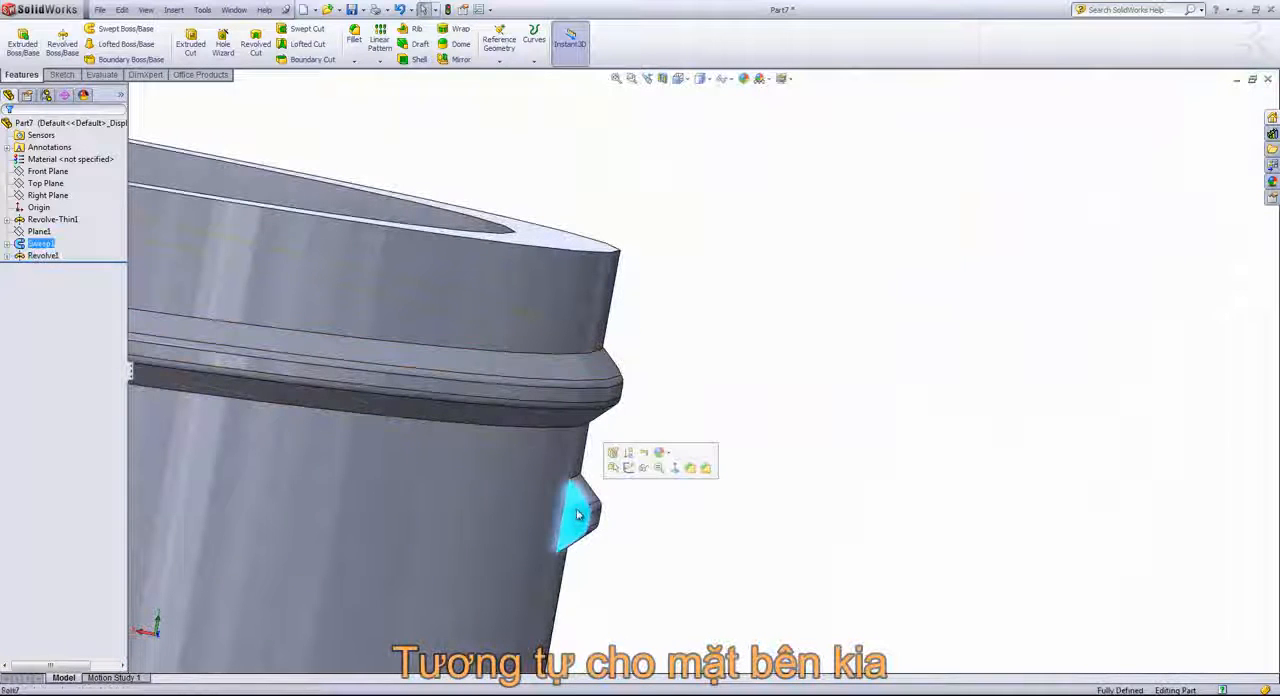
click(628, 467)
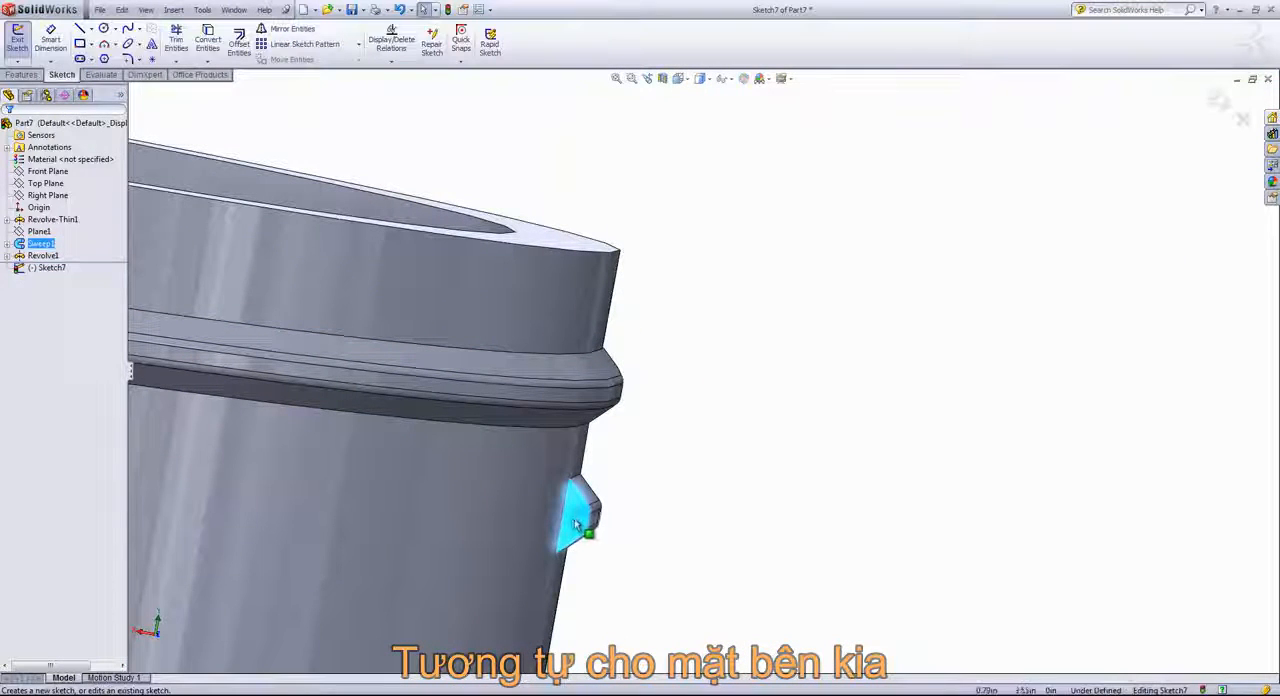
click(207, 40)
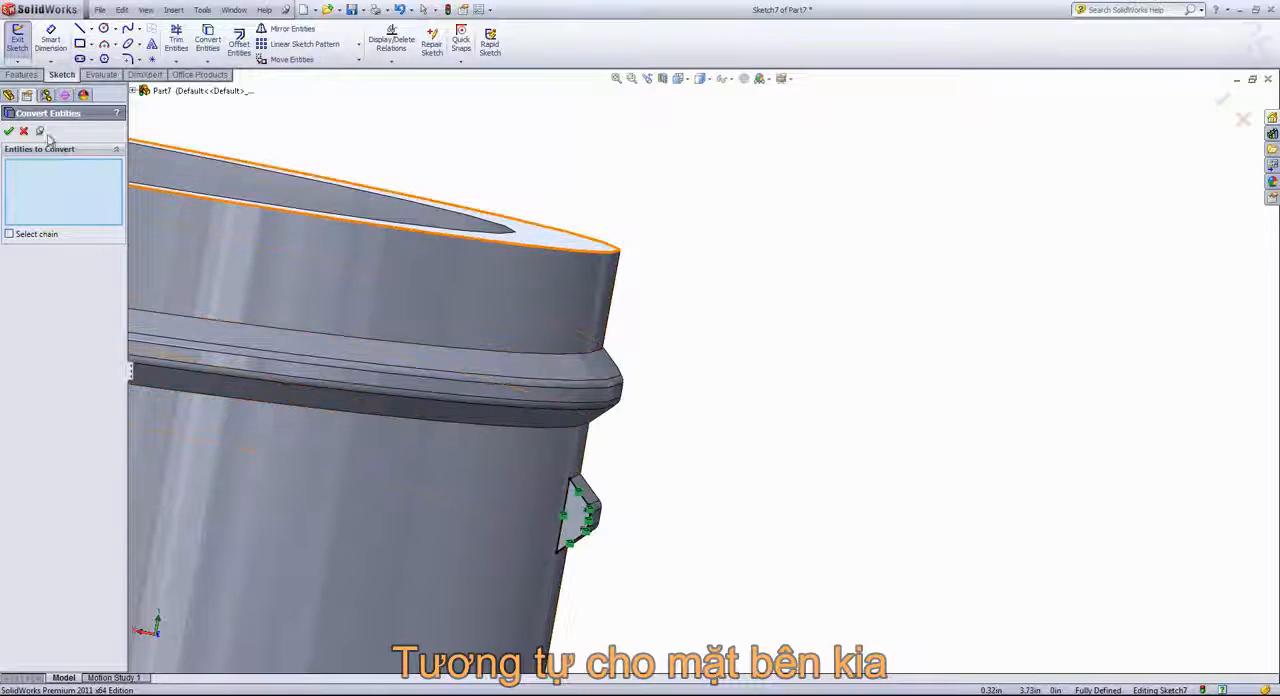
click(8, 131)
Revolve the converted end profile 110 degrees about its long inner side, merging the result, to round off the thread's lower end
click(21, 75)
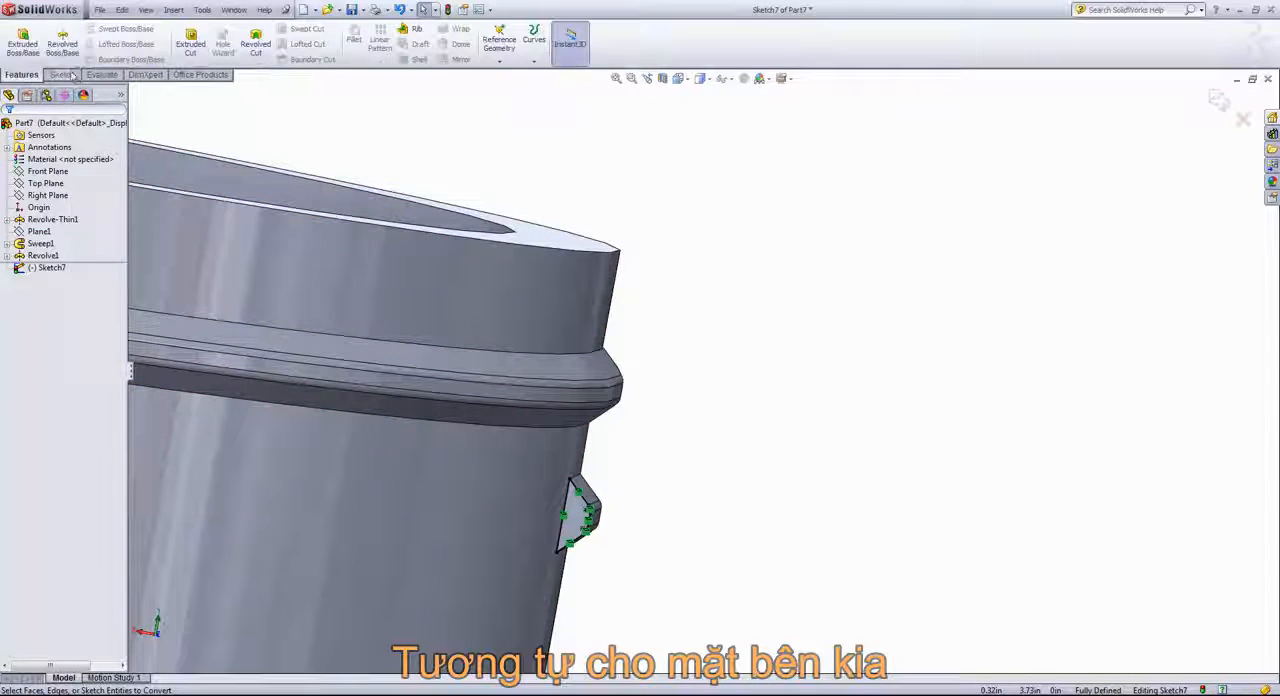
click(62, 43)
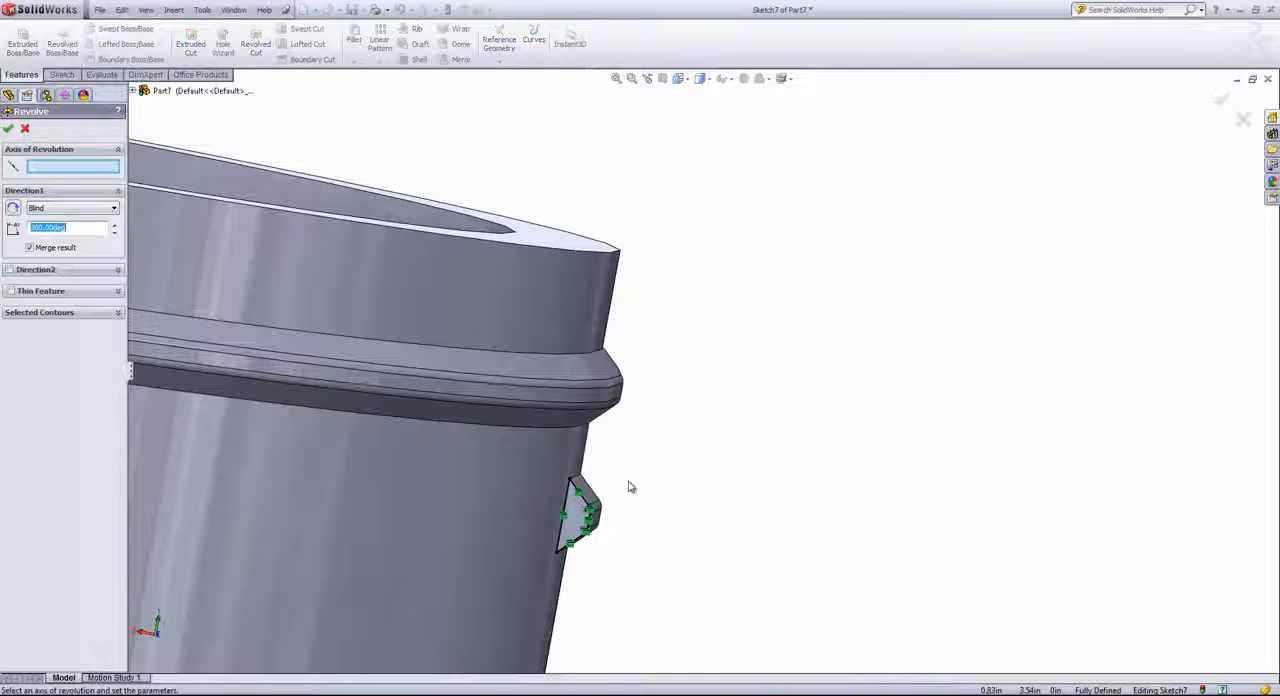
scroll(629, 487, down, 2)
click(577, 496)
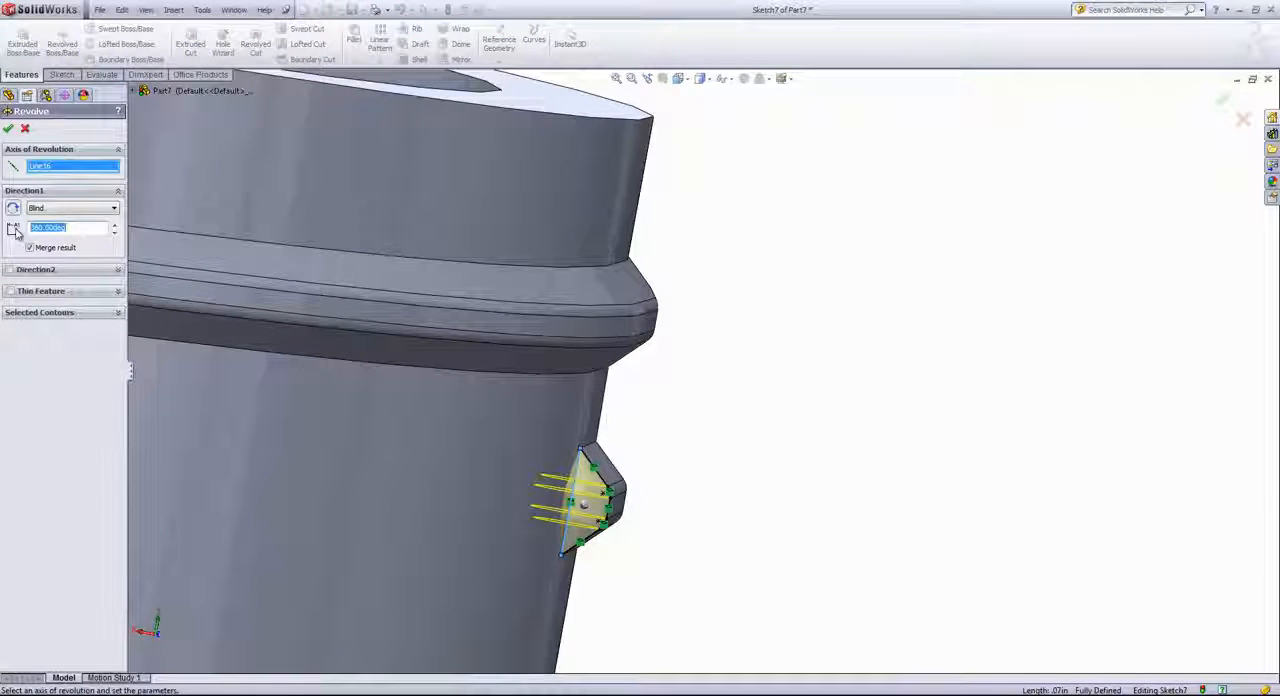
text(110)
key(Return)
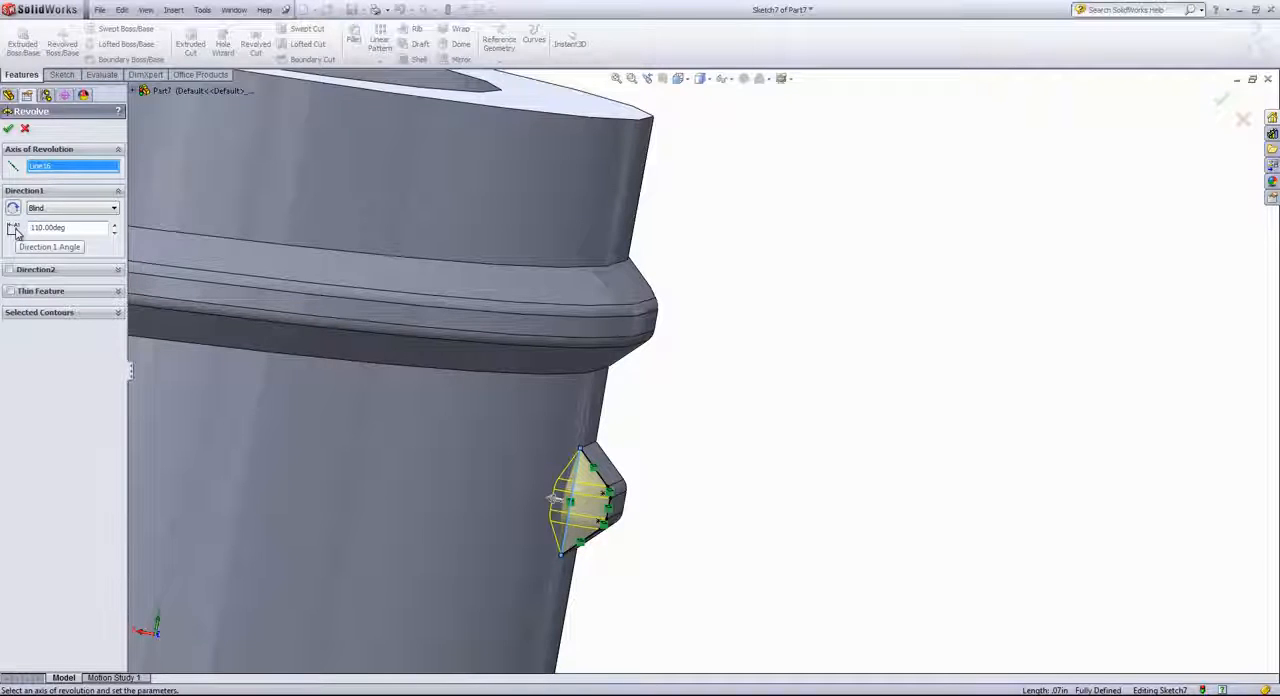
click(8, 129)
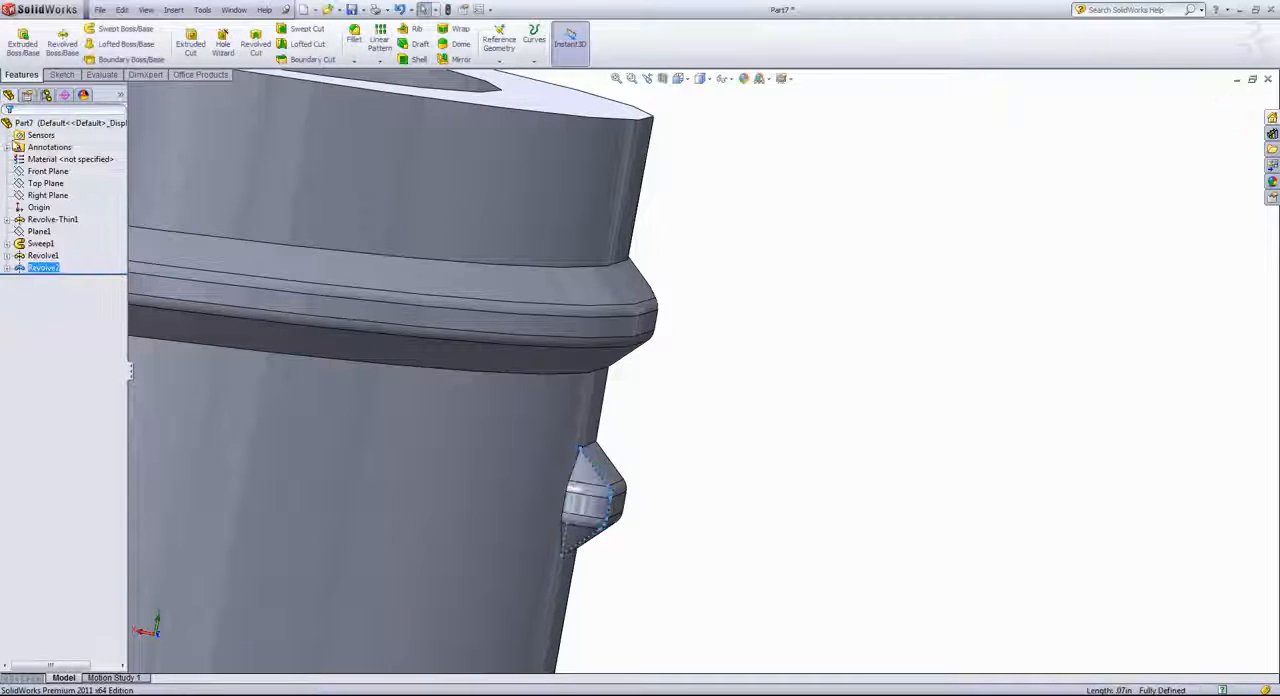
click(772, 327)
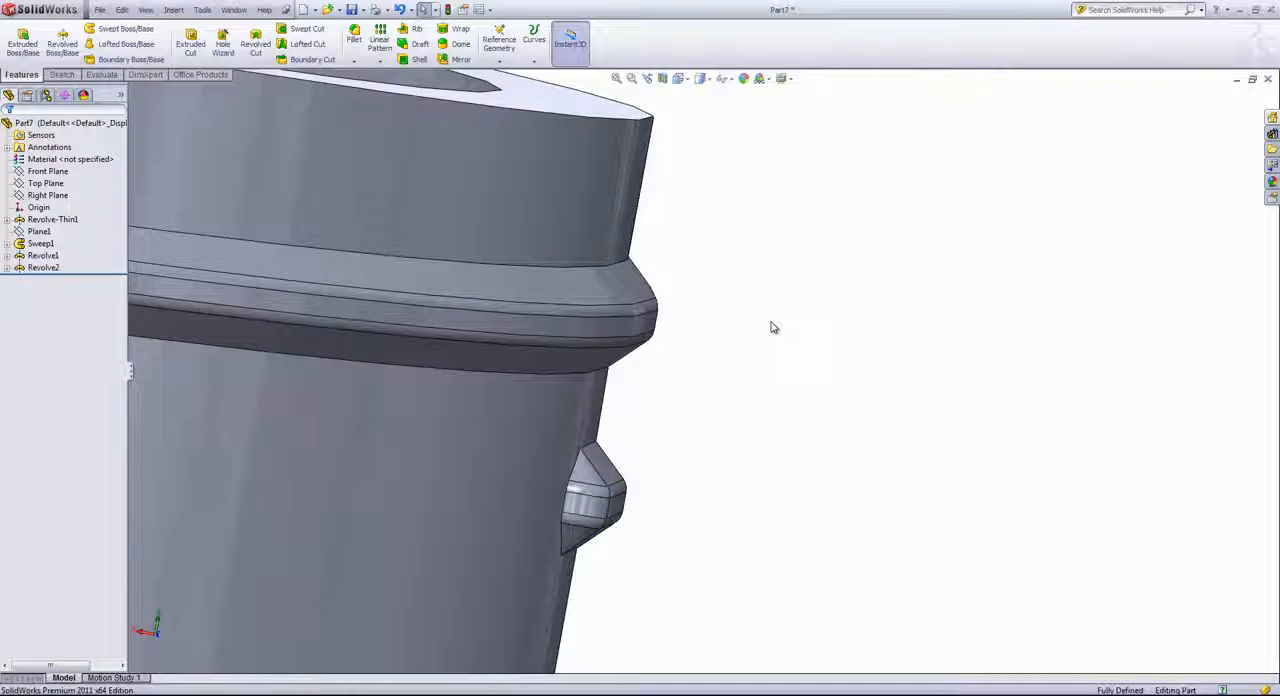
Create a reference plane offset 0.4 in from the neck's top rim face, flipped downward below the thread
scroll(772, 327, down, 1)
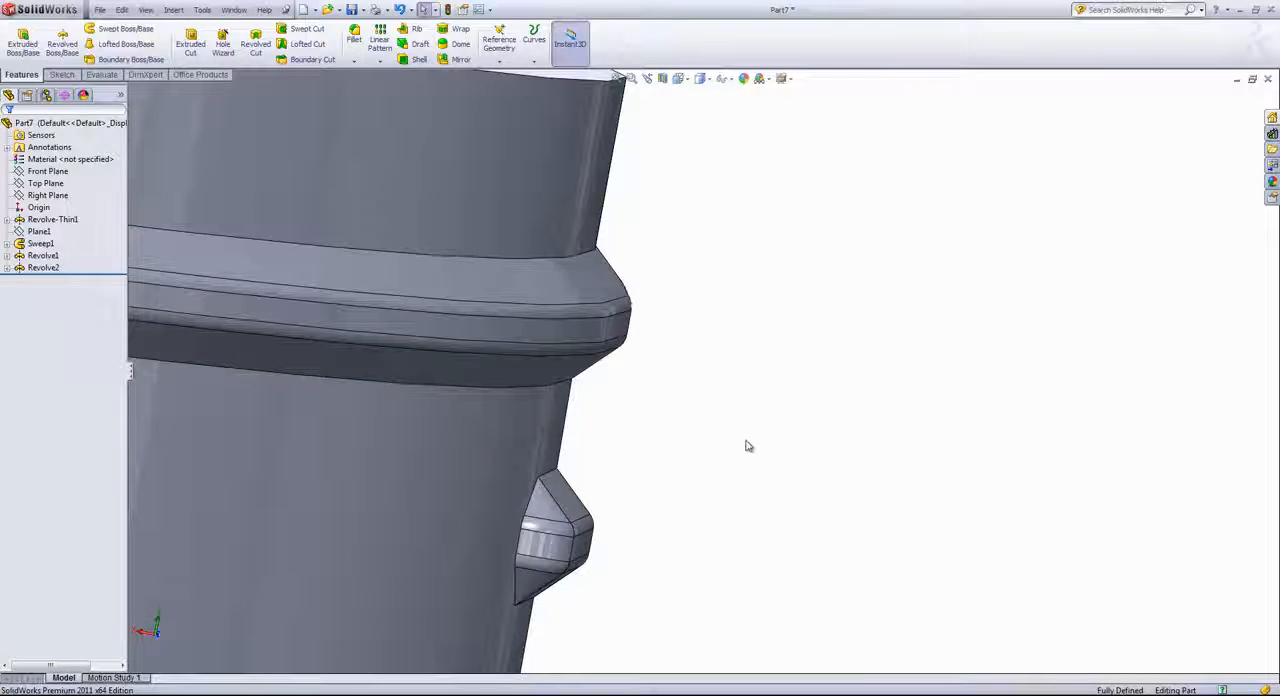
scroll(746, 449, up, 4)
middle_drag(757, 451, 565, 380)
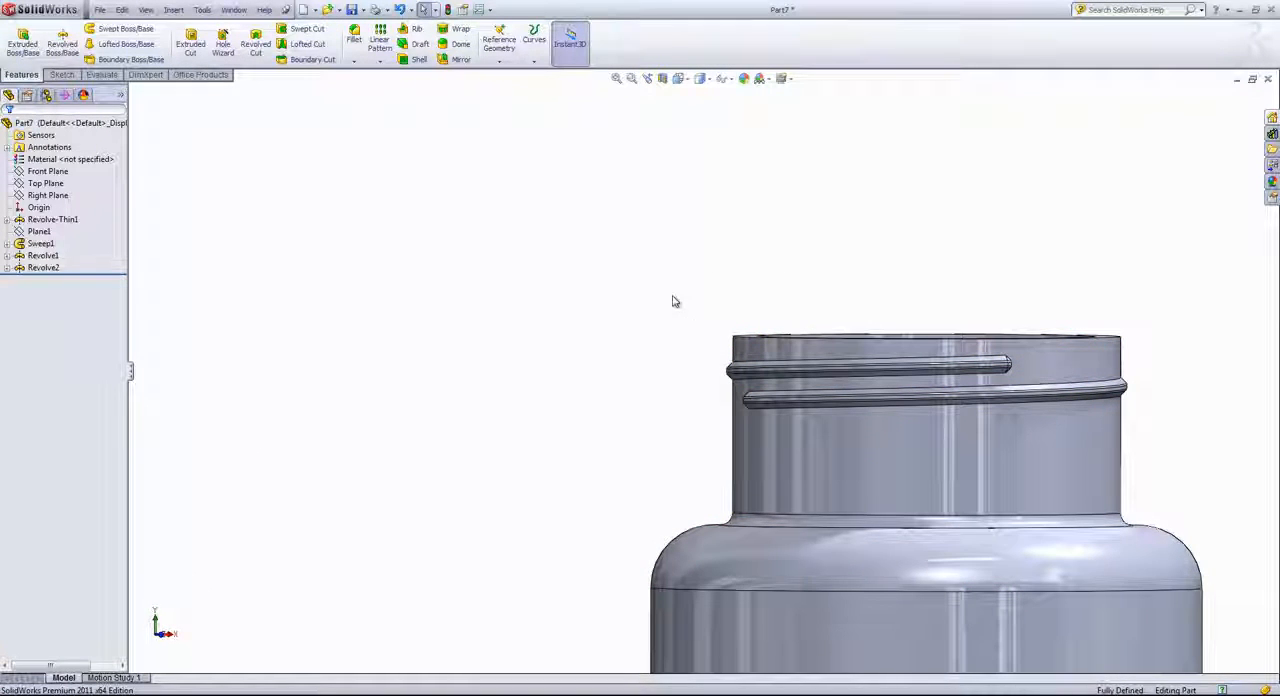
middle_drag(675, 301, 684, 327)
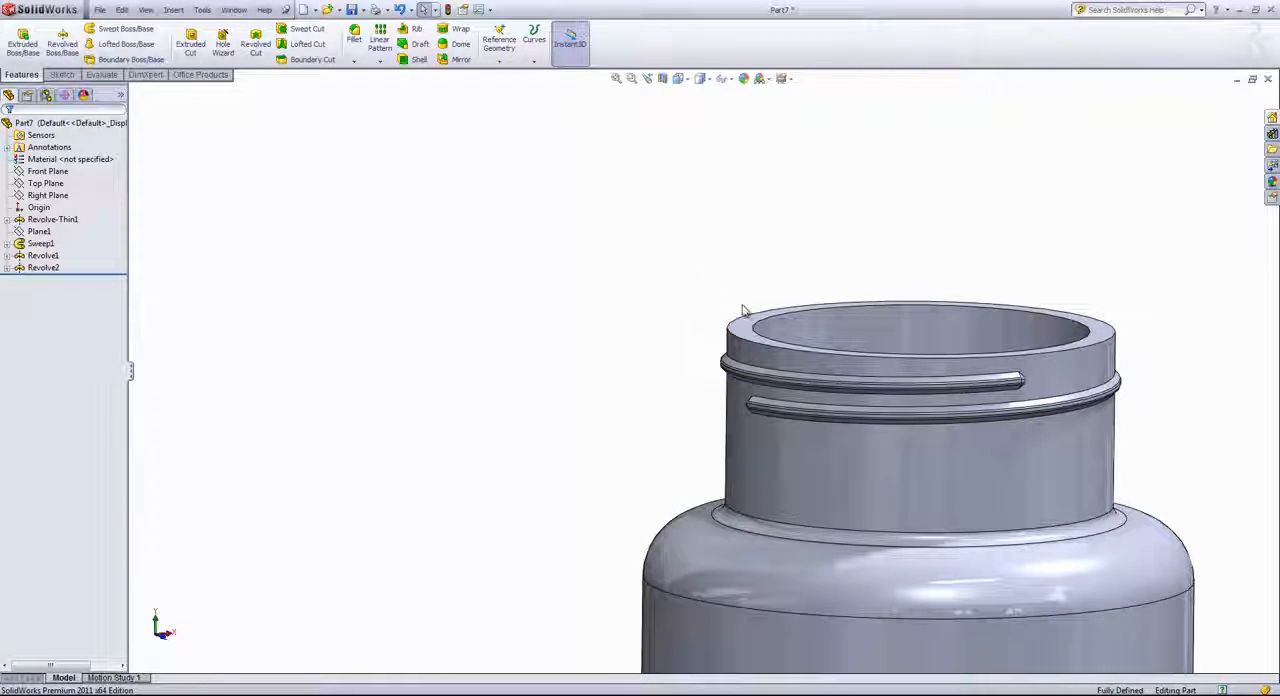
click(744, 330)
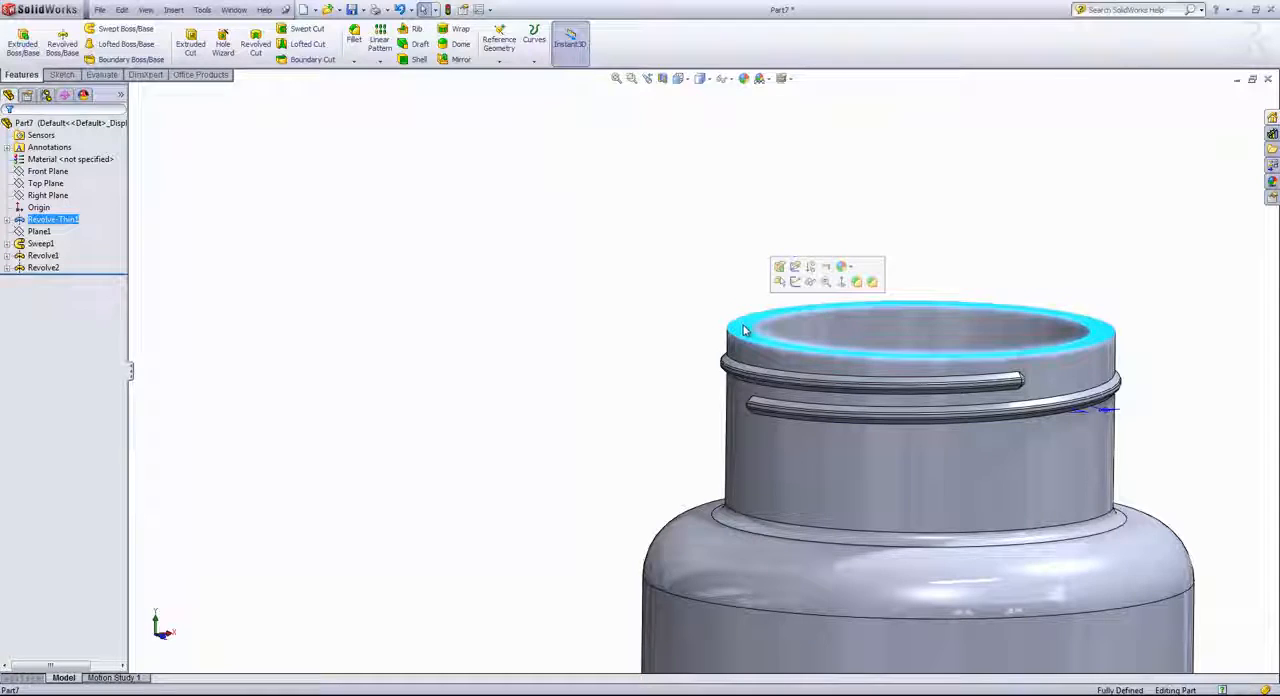
key(s)
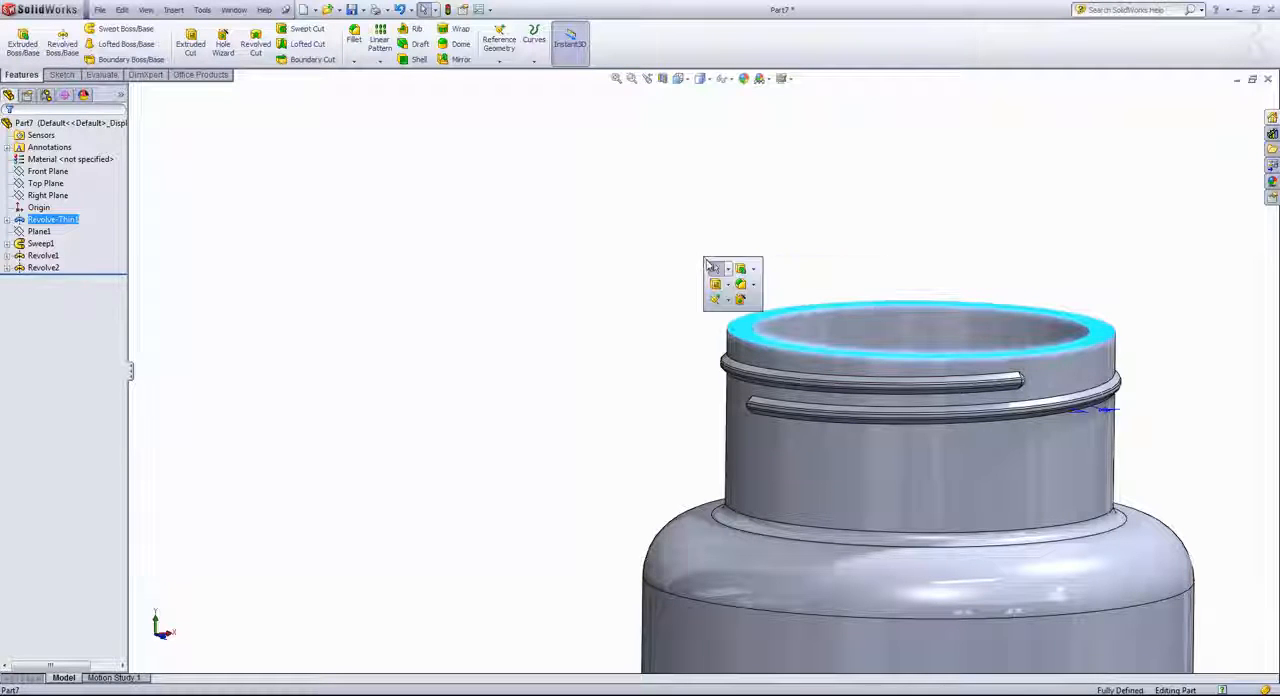
click(740, 300)
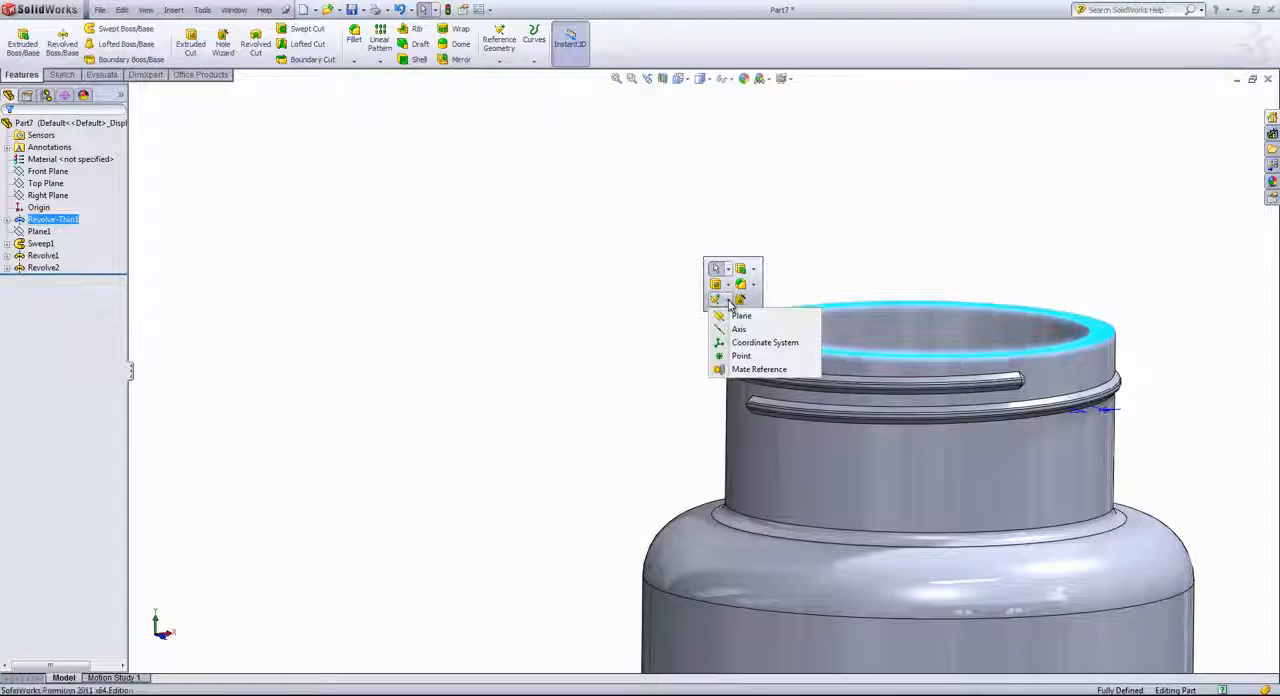
click(742, 316)
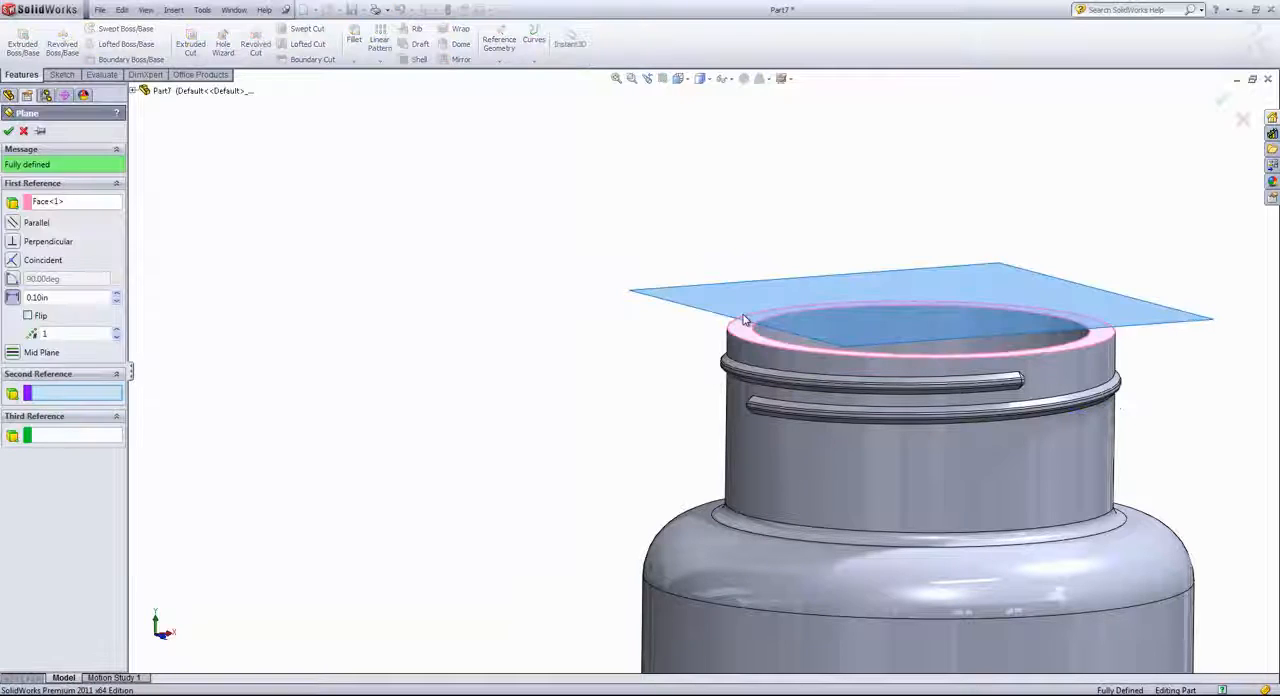
click(40, 316)
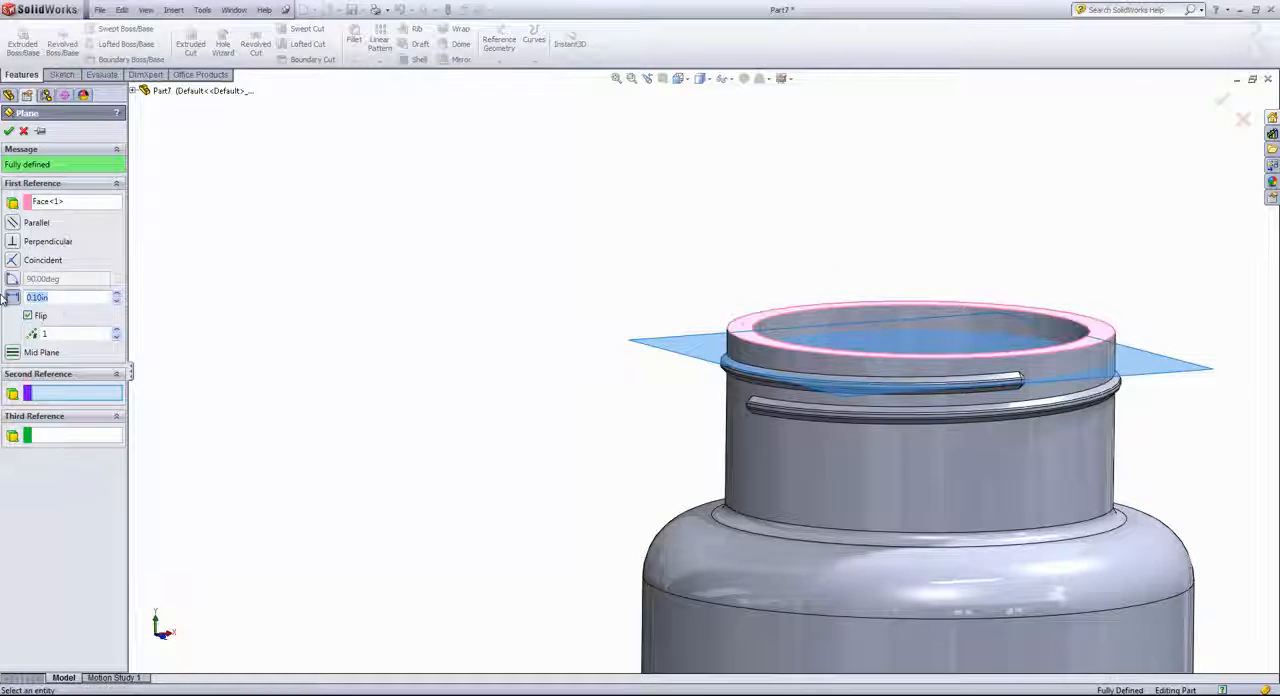
text(.4)
key(Return)
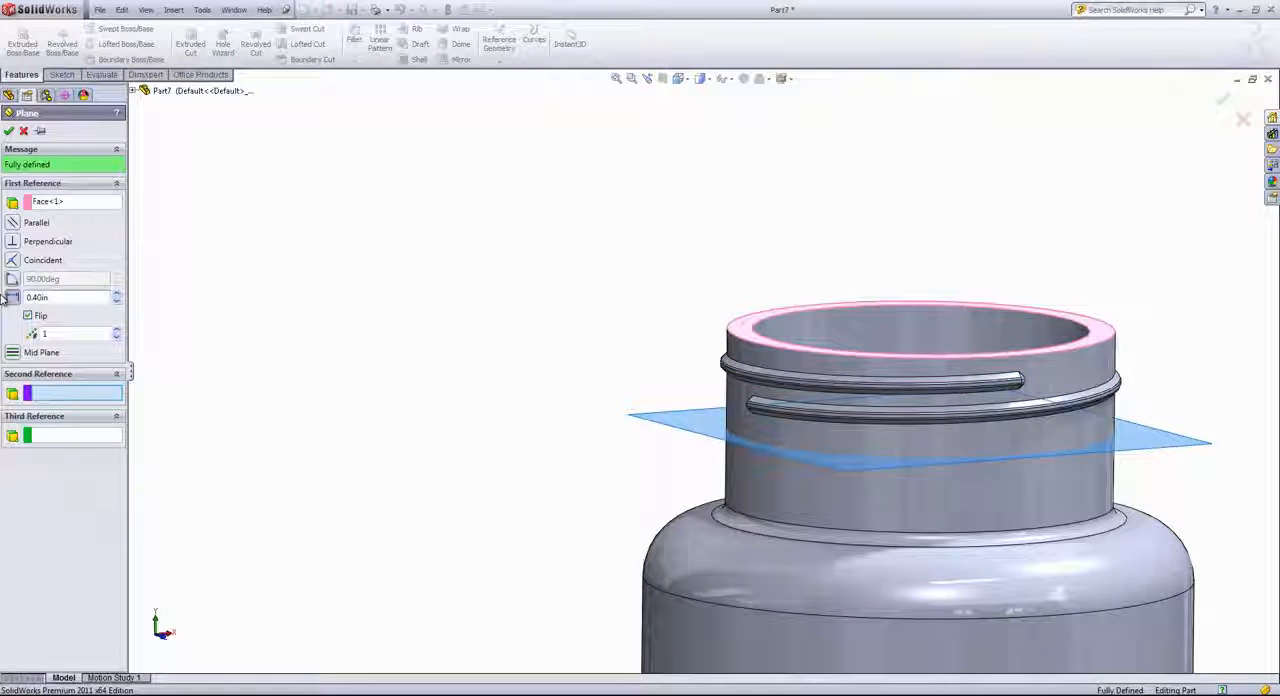
click(10, 133)
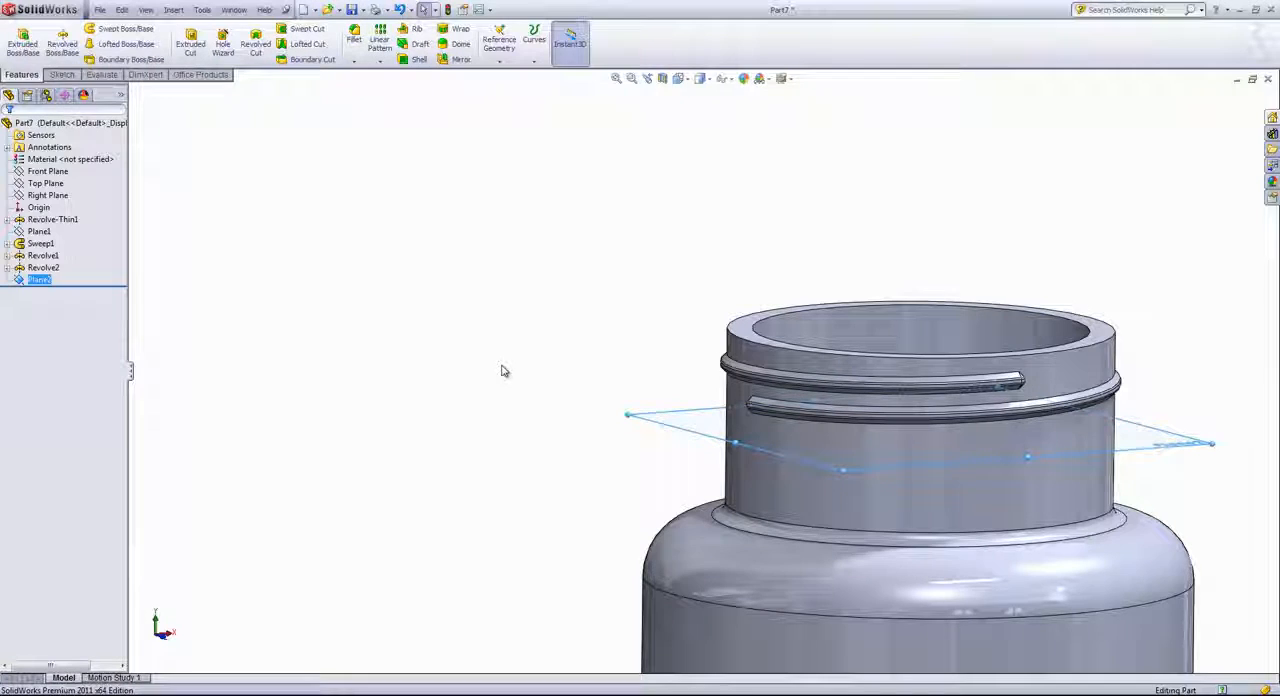
Start a sketch on the new offset plane and convert the outer circular edge of the neck's rim into it
click(62, 74)
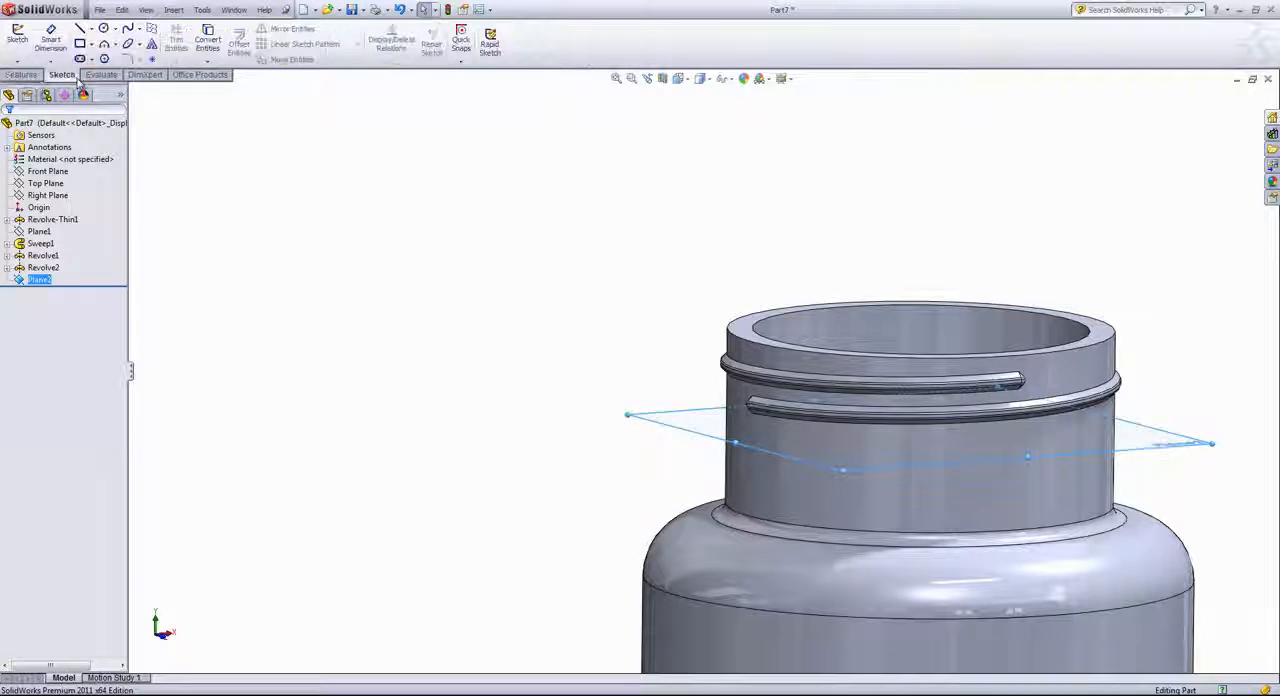
click(10, 42)
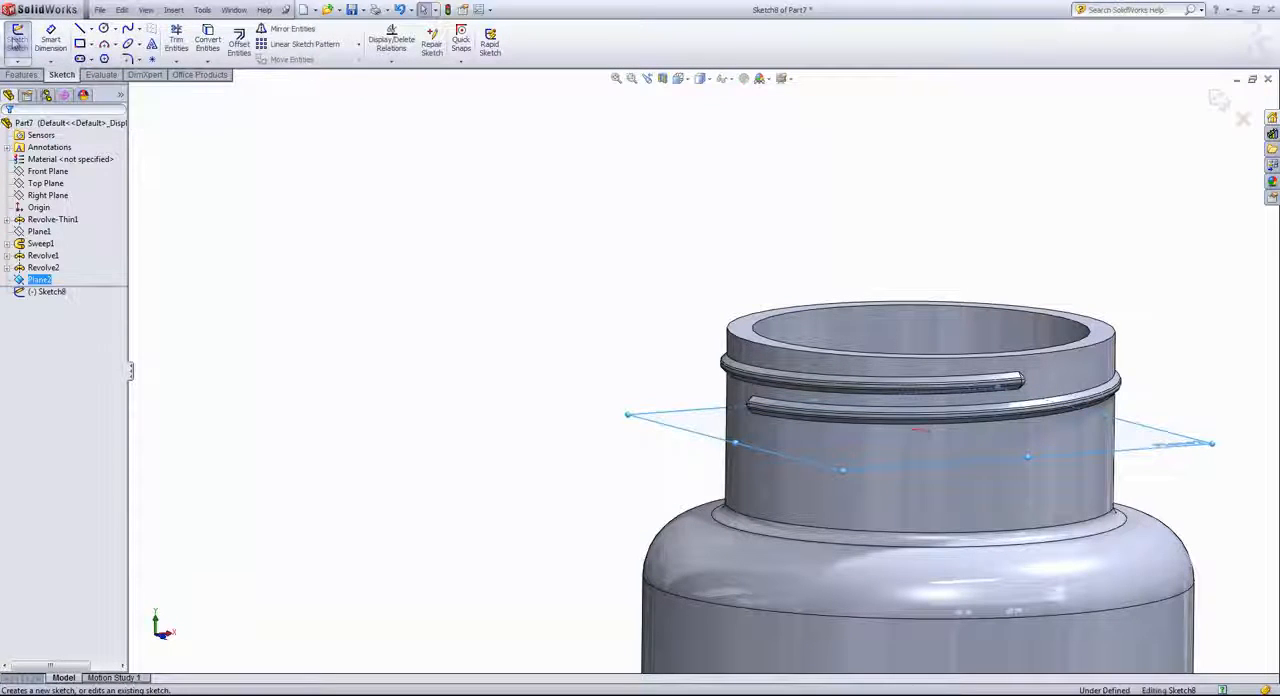
middle_drag(481, 369, 550, 435)
click(743, 365)
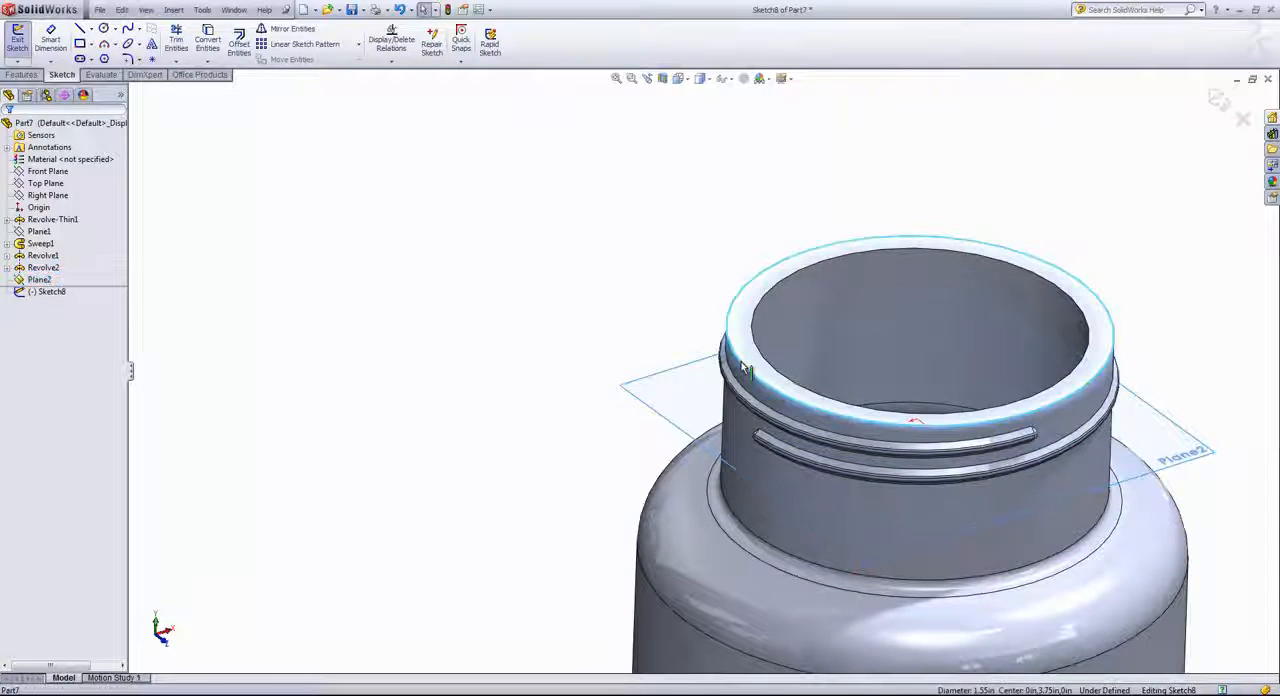
click(209, 40)
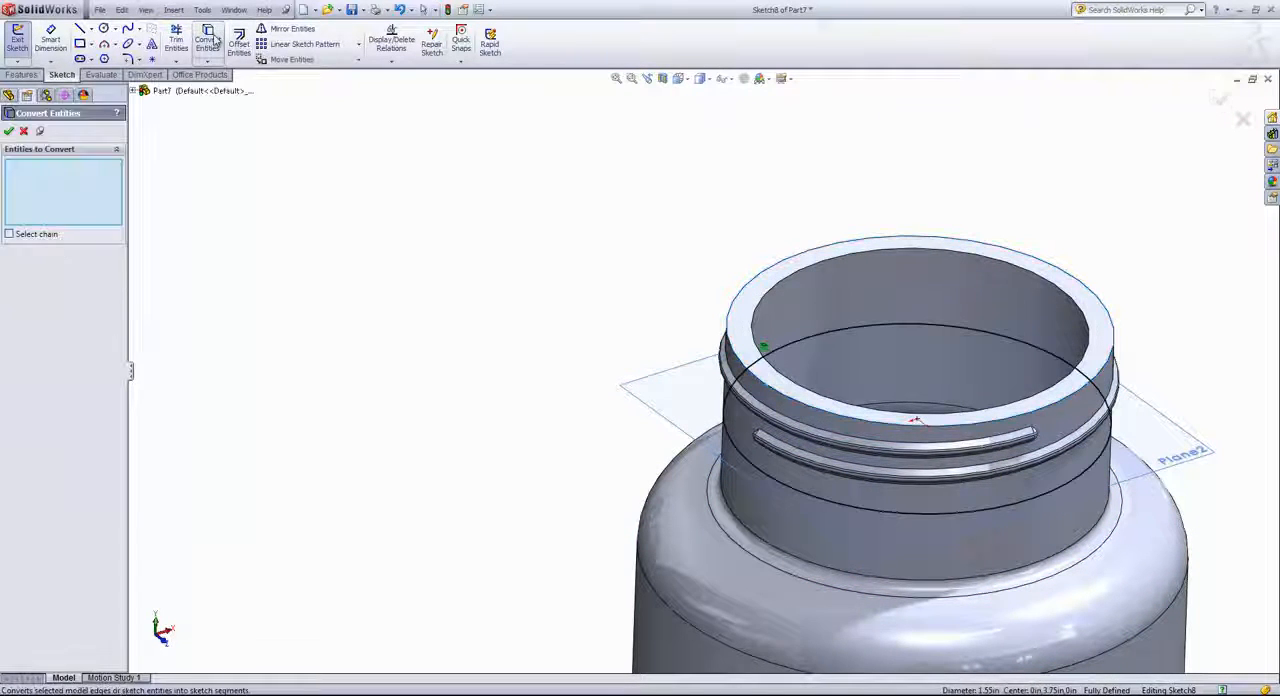
click(9, 131)
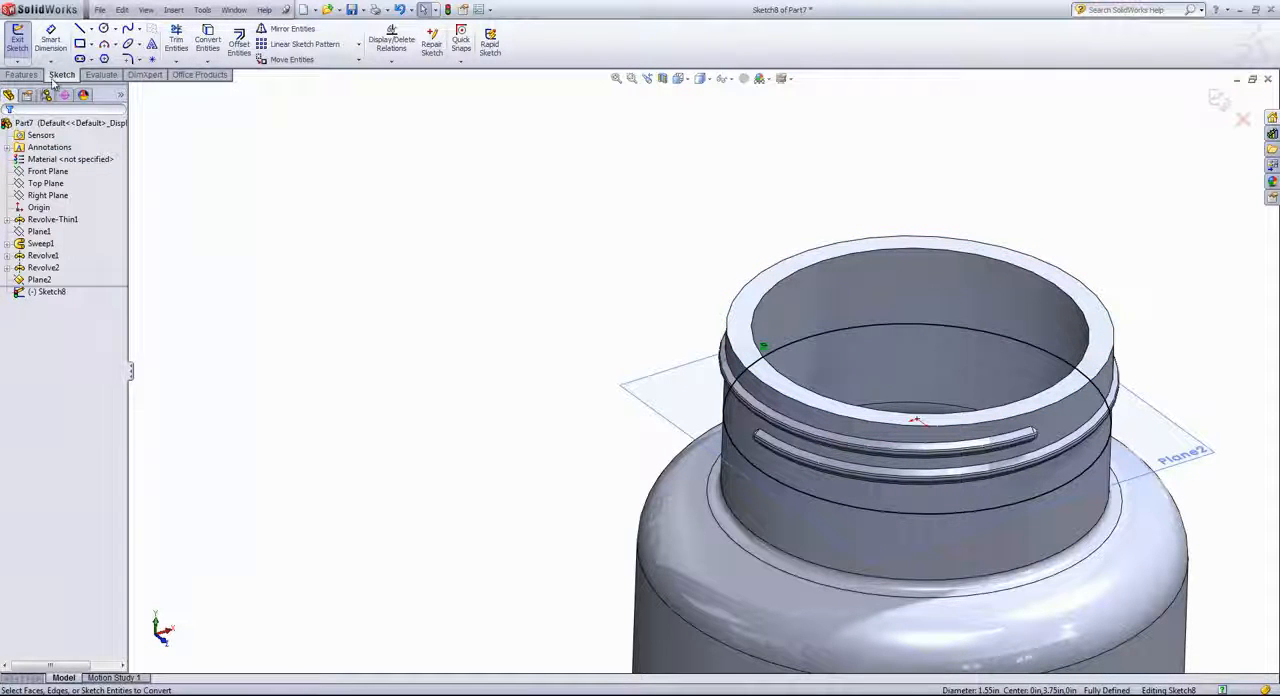
Begin an Extruded Boss/Base of the converted circle as a one-direction thin feature with its wall pointing outward from the neck
click(36, 75)
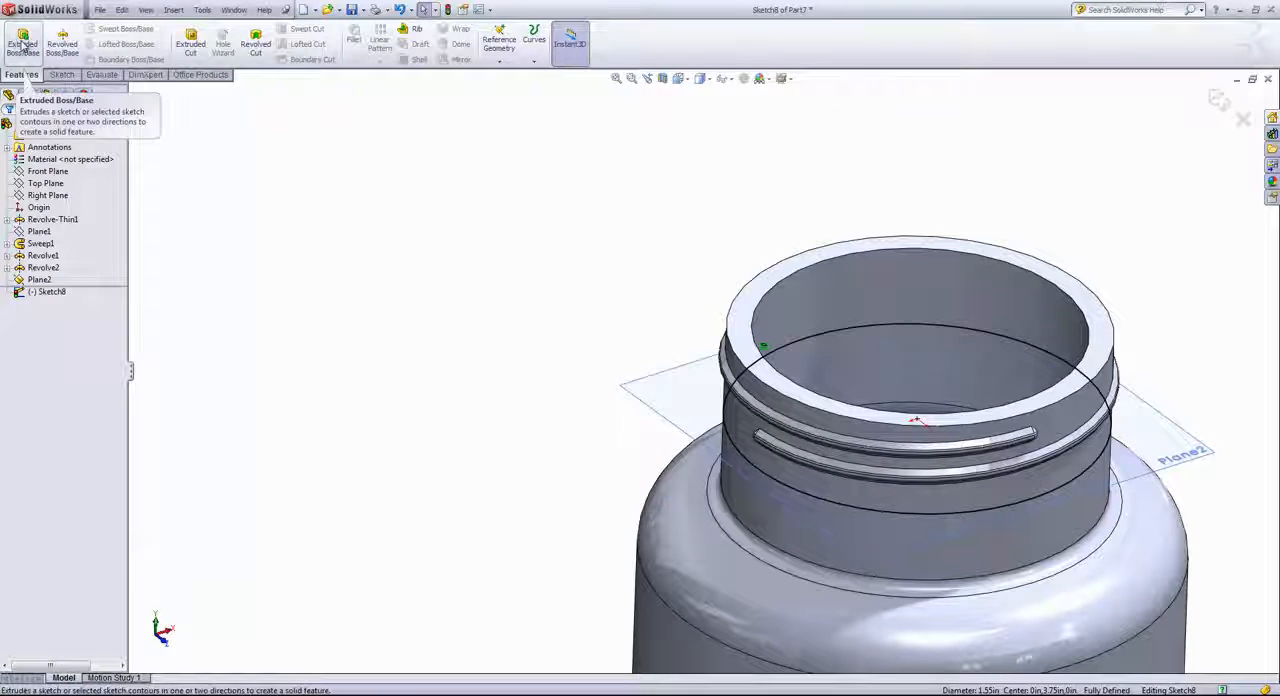
click(22, 45)
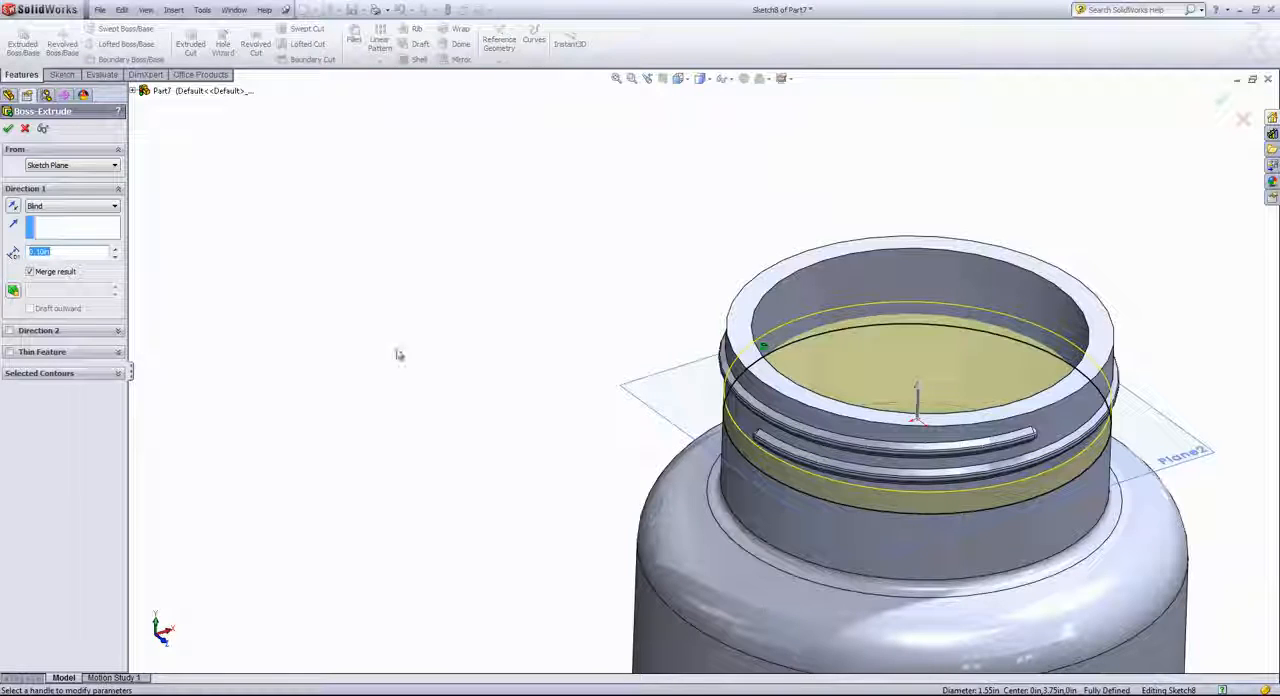
click(10, 353)
mouse_move(300, 401)
middle_down()
mouse_move(322, 397)
mouse_move(317, 386)
middle_up()
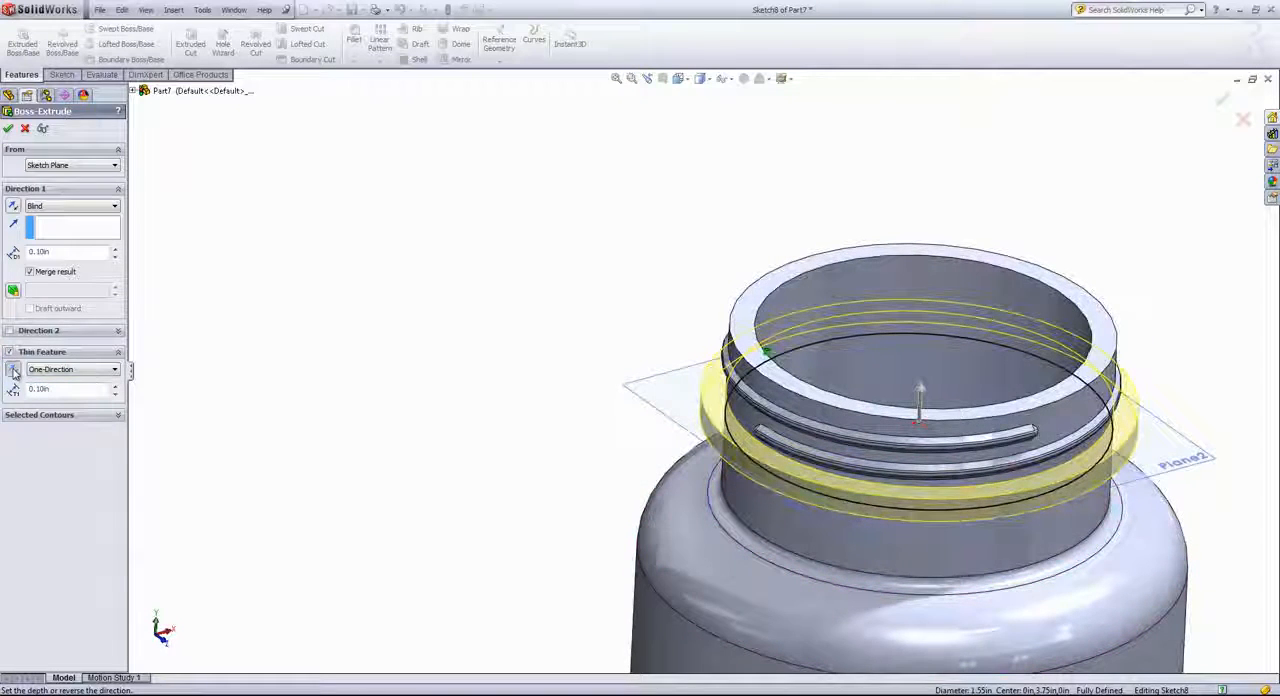
click(13, 371)
click(13, 371)
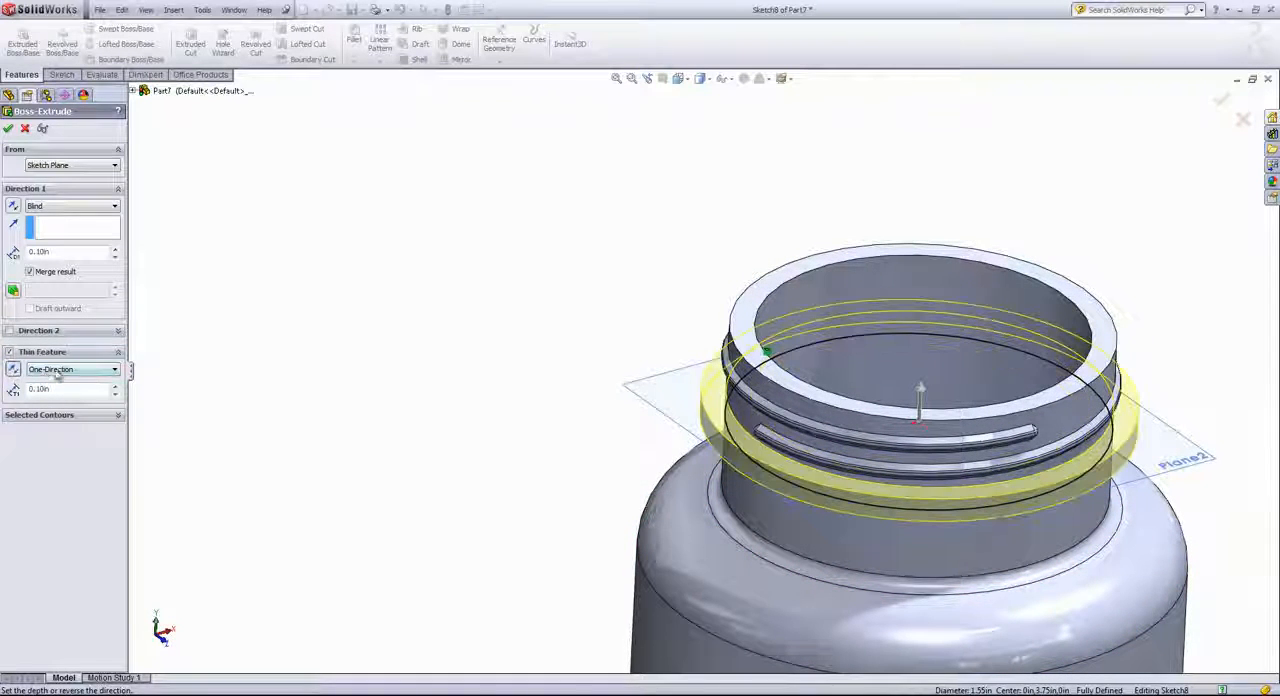
Set the ring's extrusion depth to 0.05 in and its thin-feature wall thickness to 0.05 in
double_click(42, 251)
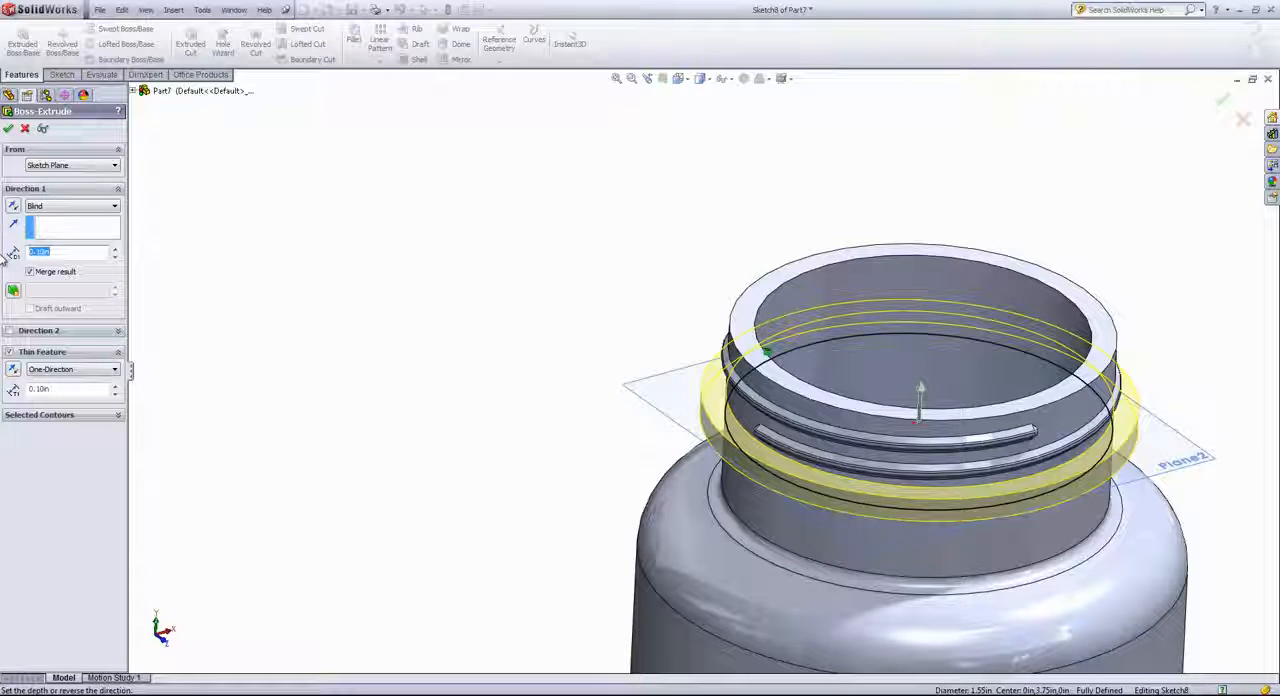
text(.05)
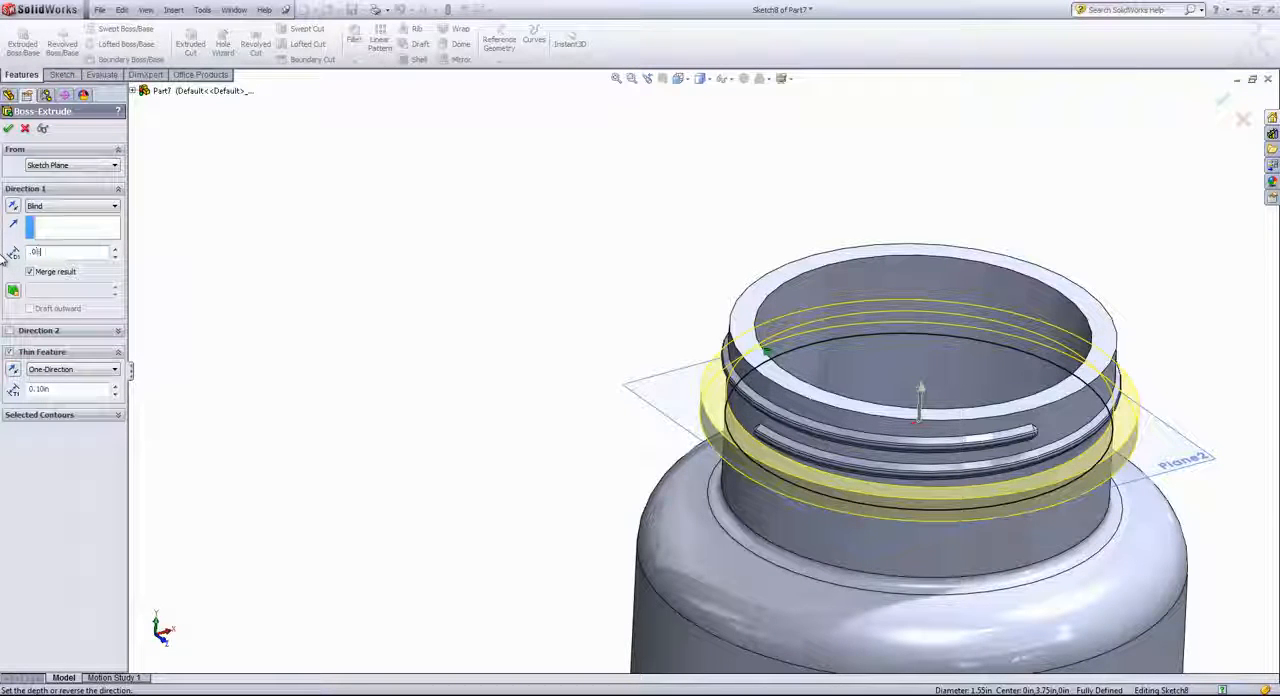
key(Return)
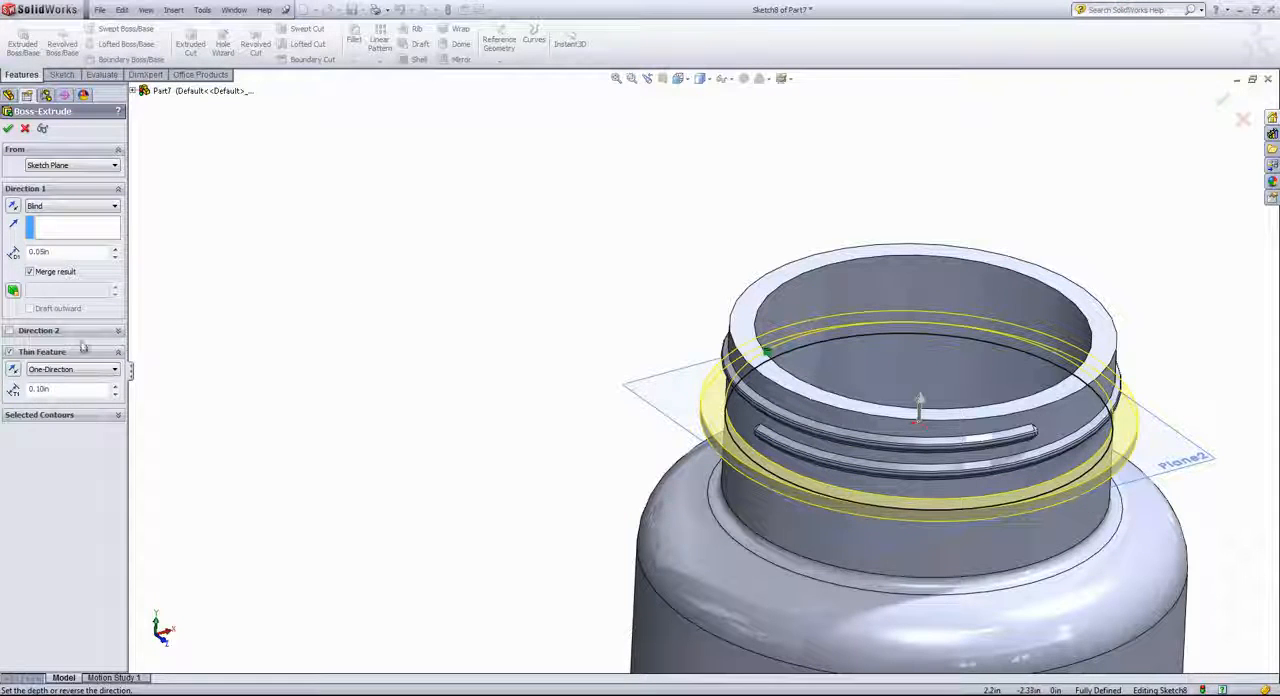
drag(50, 389, 4, 393)
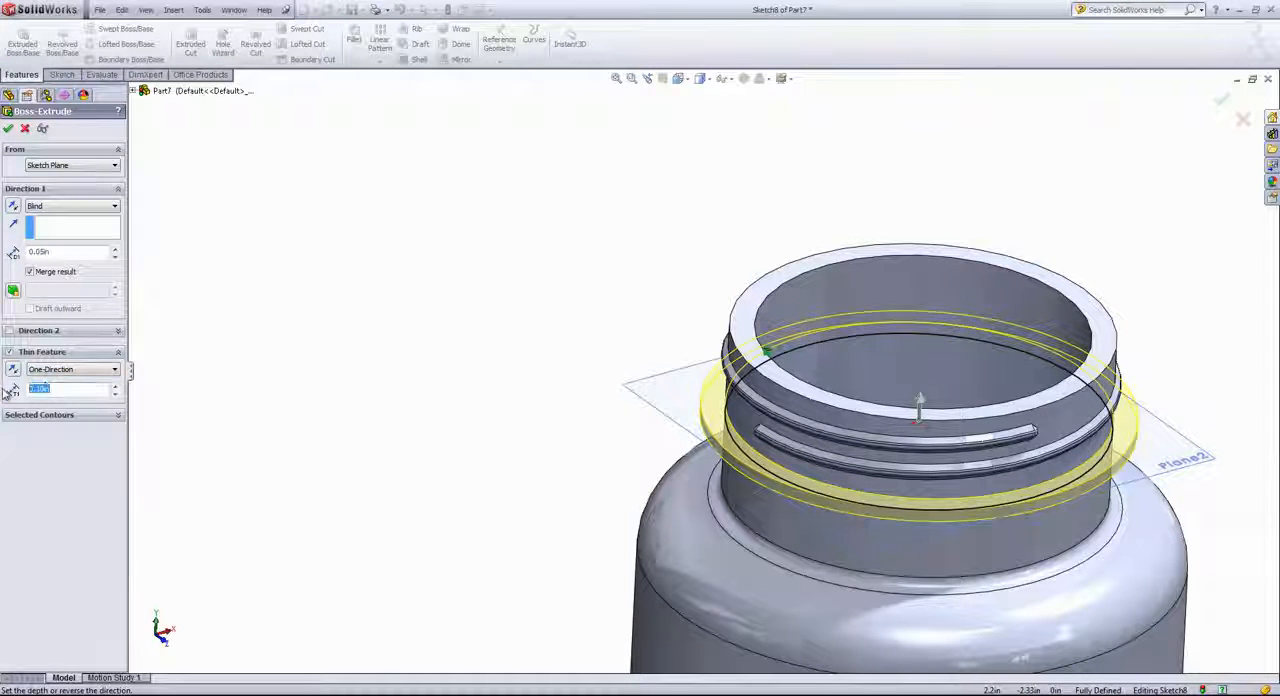
text(.)
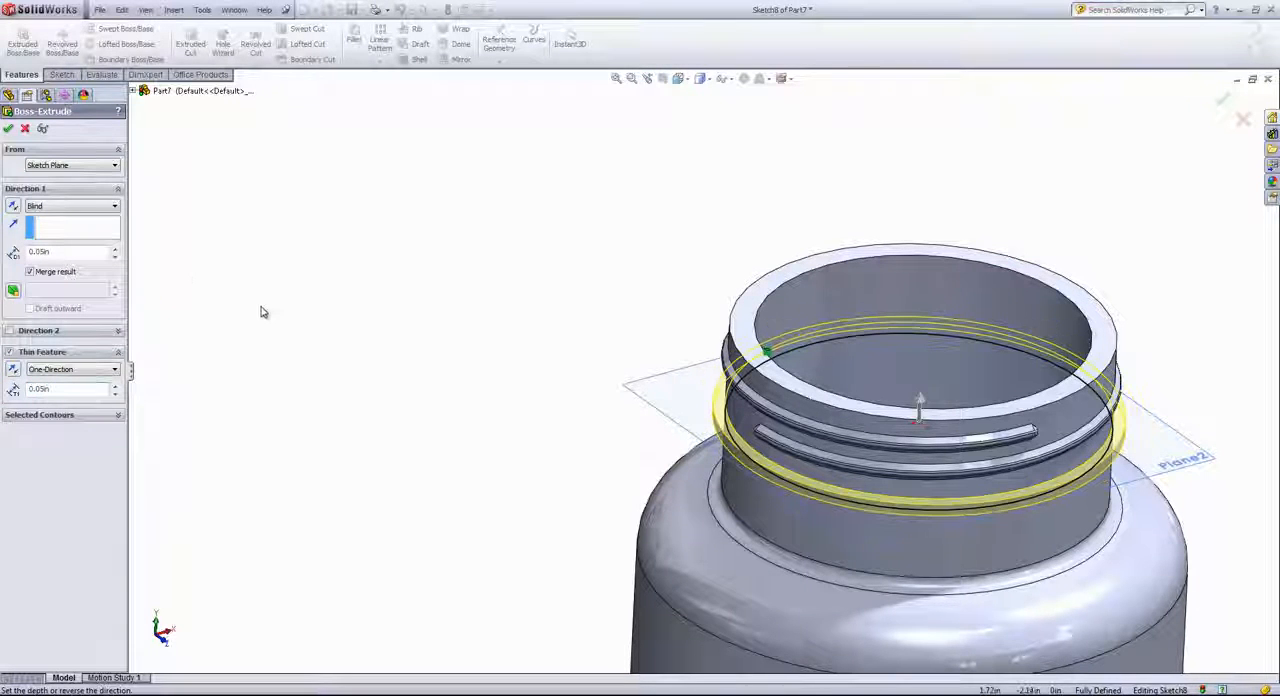
Reverse the ring's extrusion direction so it runs downward, away from the thread, and complete the thin extrusion
middle_drag(263, 310, 266, 286)
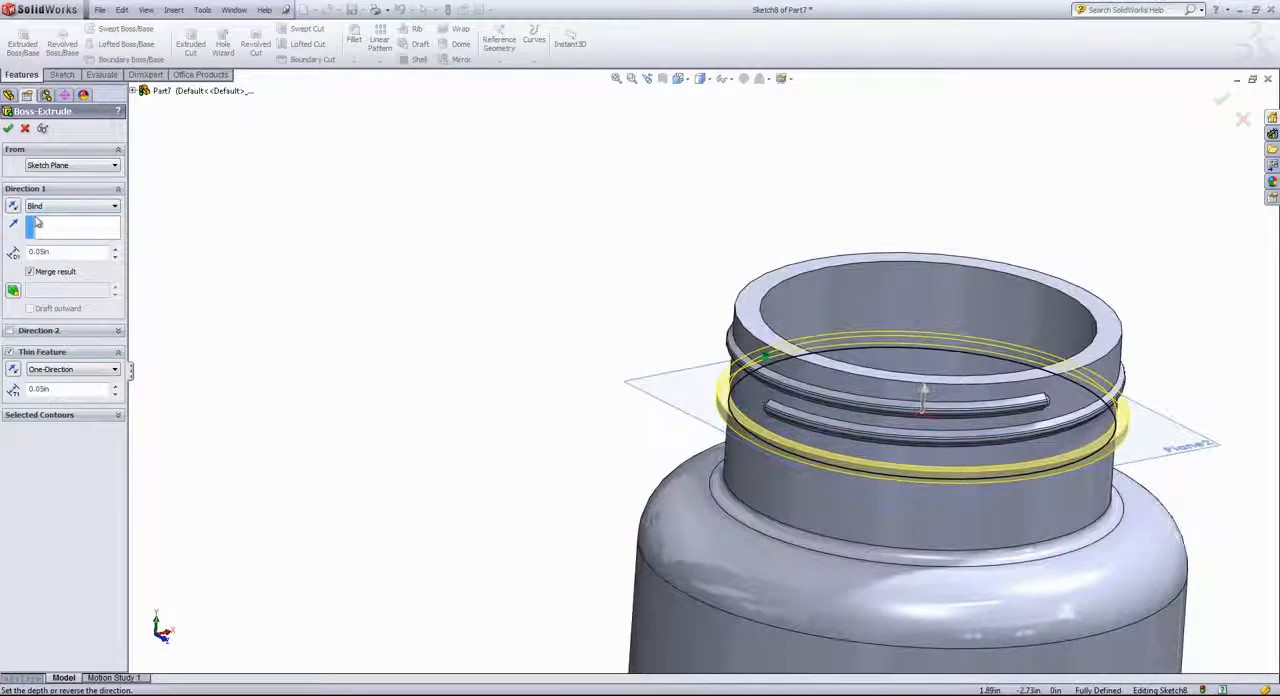
scroll(848, 490, down, 3)
scroll(848, 488, down, 1)
middle_drag(716, 414, 632, 350)
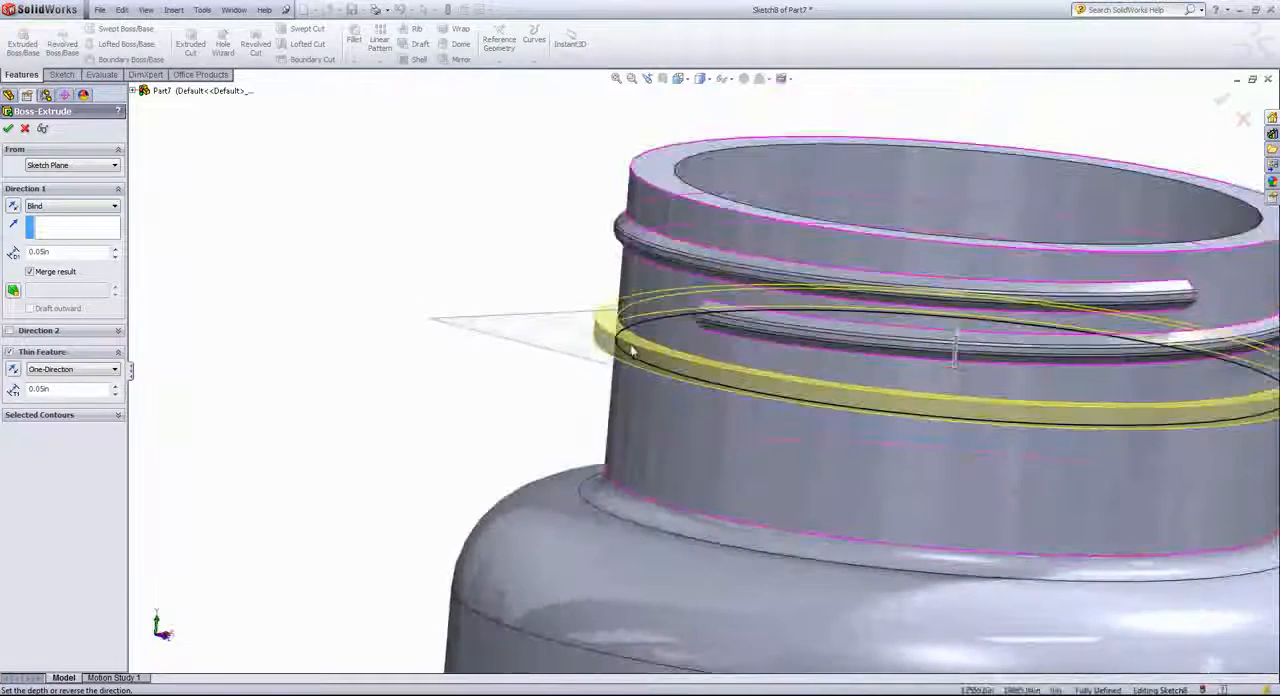
click(11, 207)
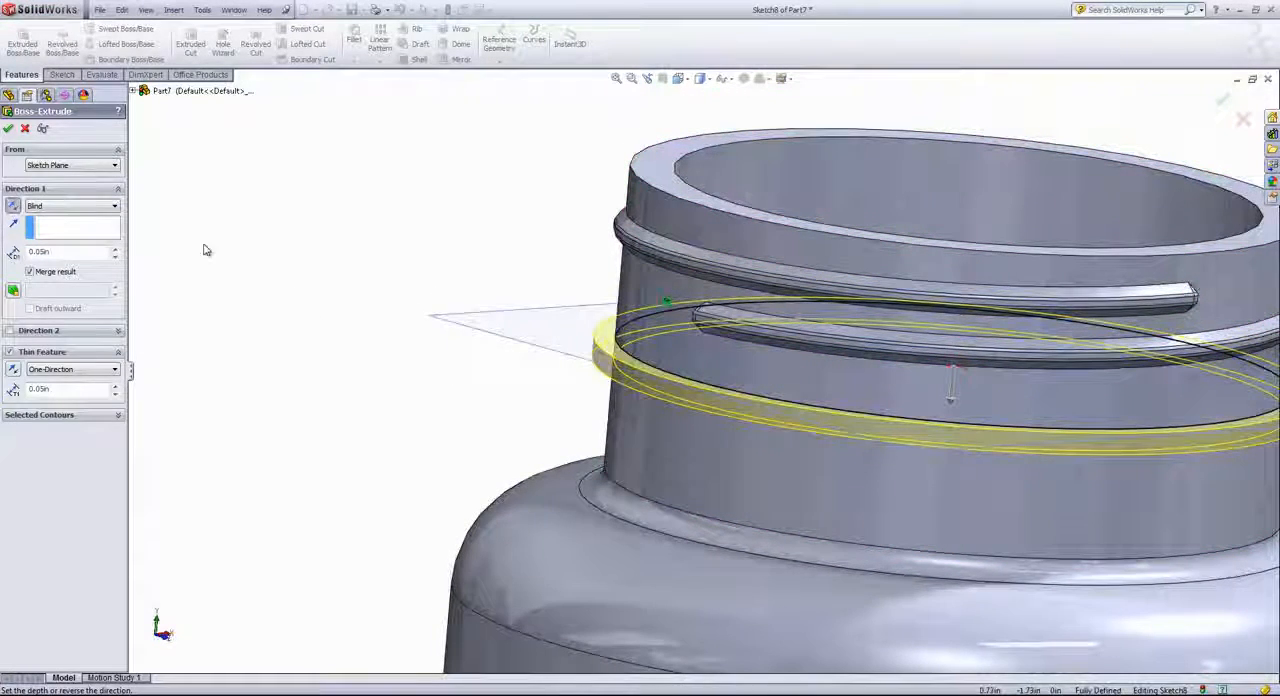
click(8, 128)
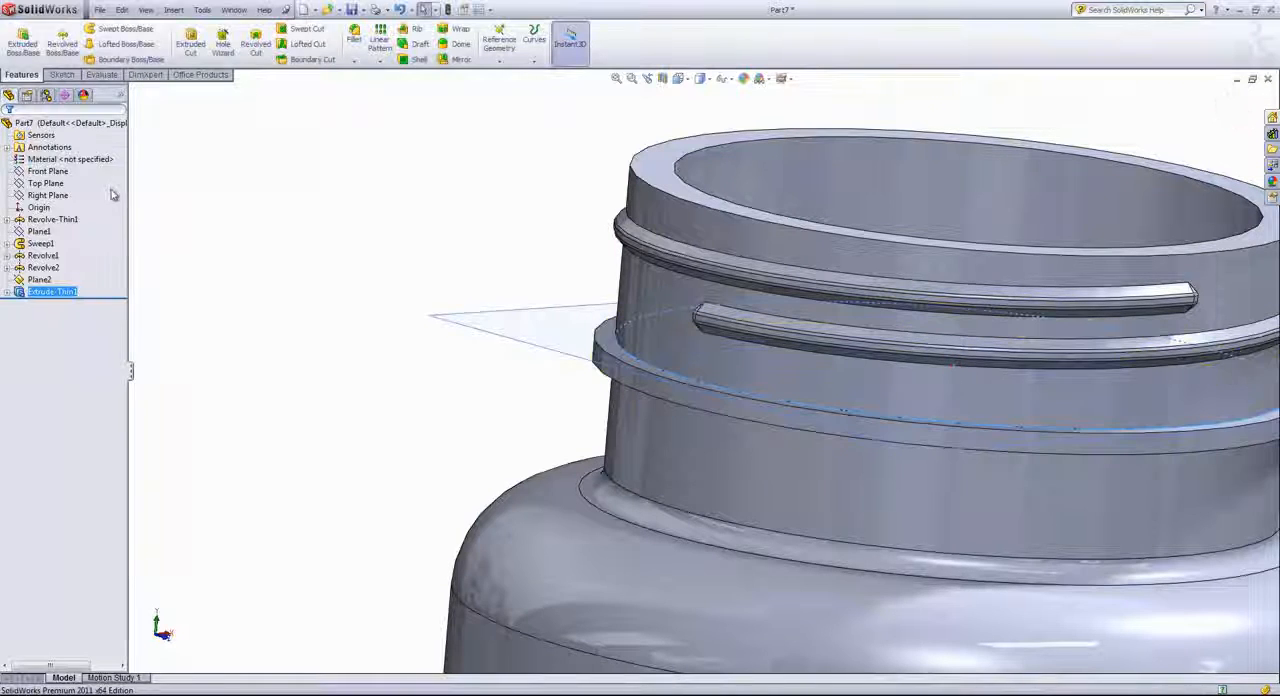
click(260, 244)
Hide the offset reference plane around the bottle's neck
scroll(305, 279, up, 7)
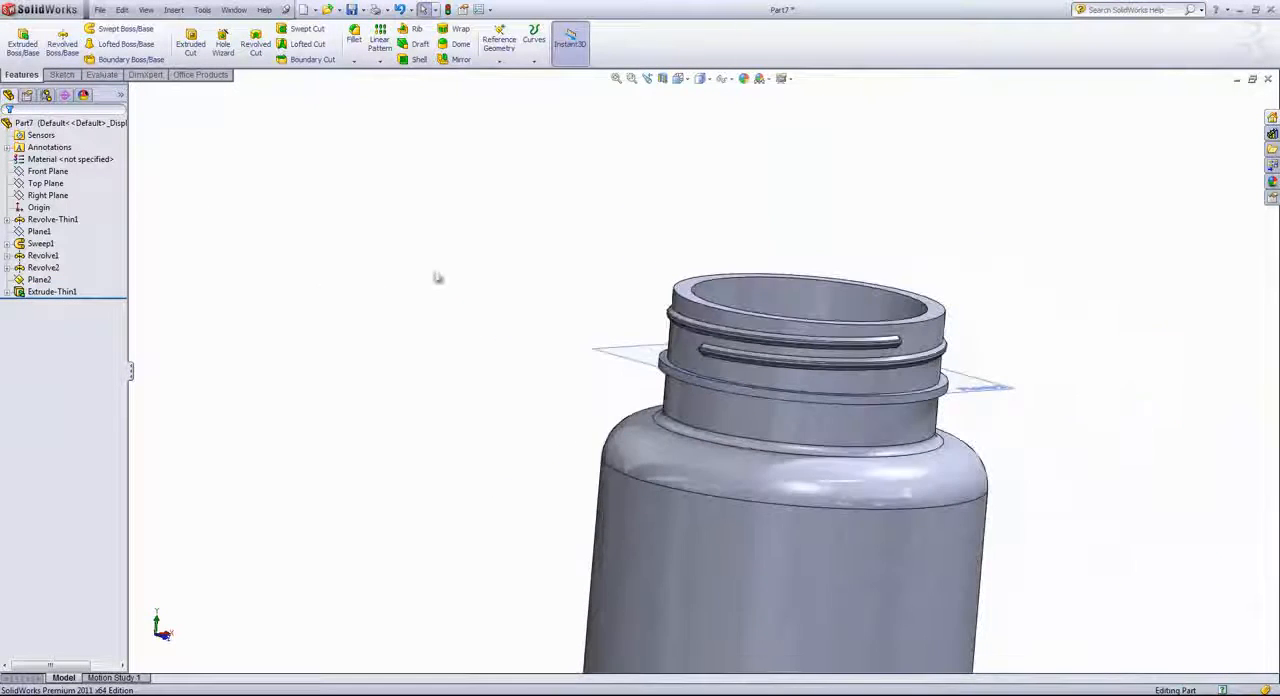
middle_drag(530, 341, 563, 374)
click(645, 355)
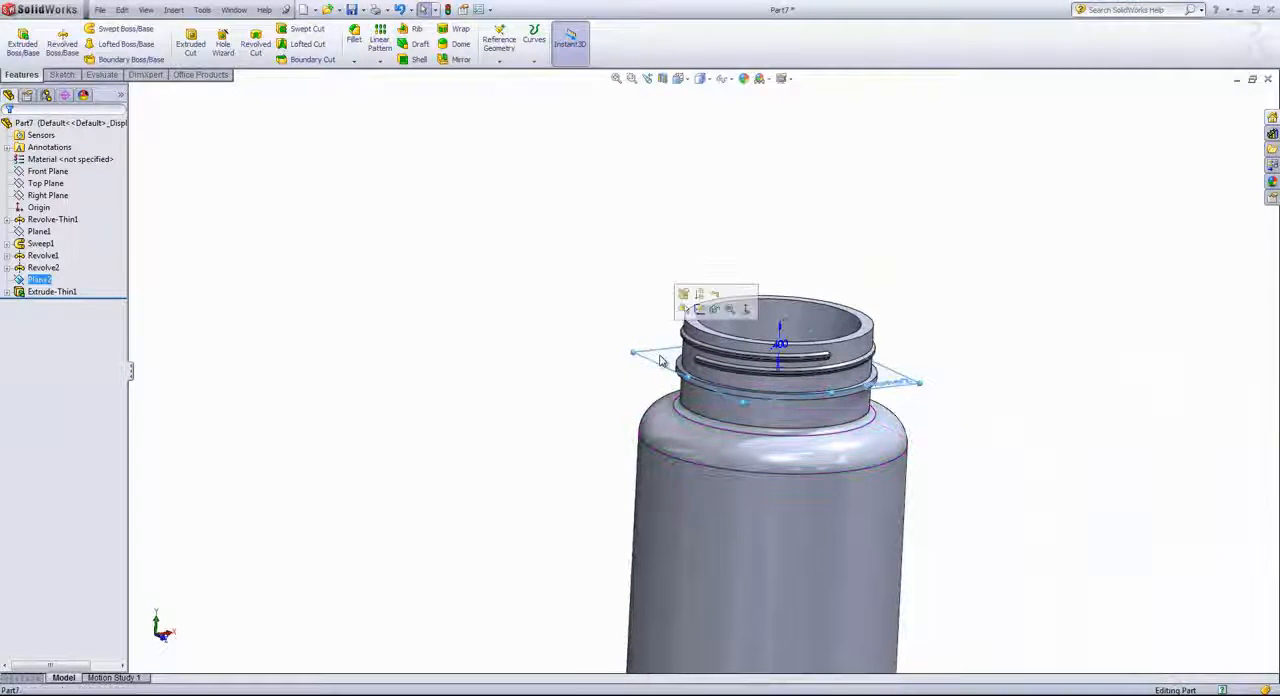
click(715, 311)
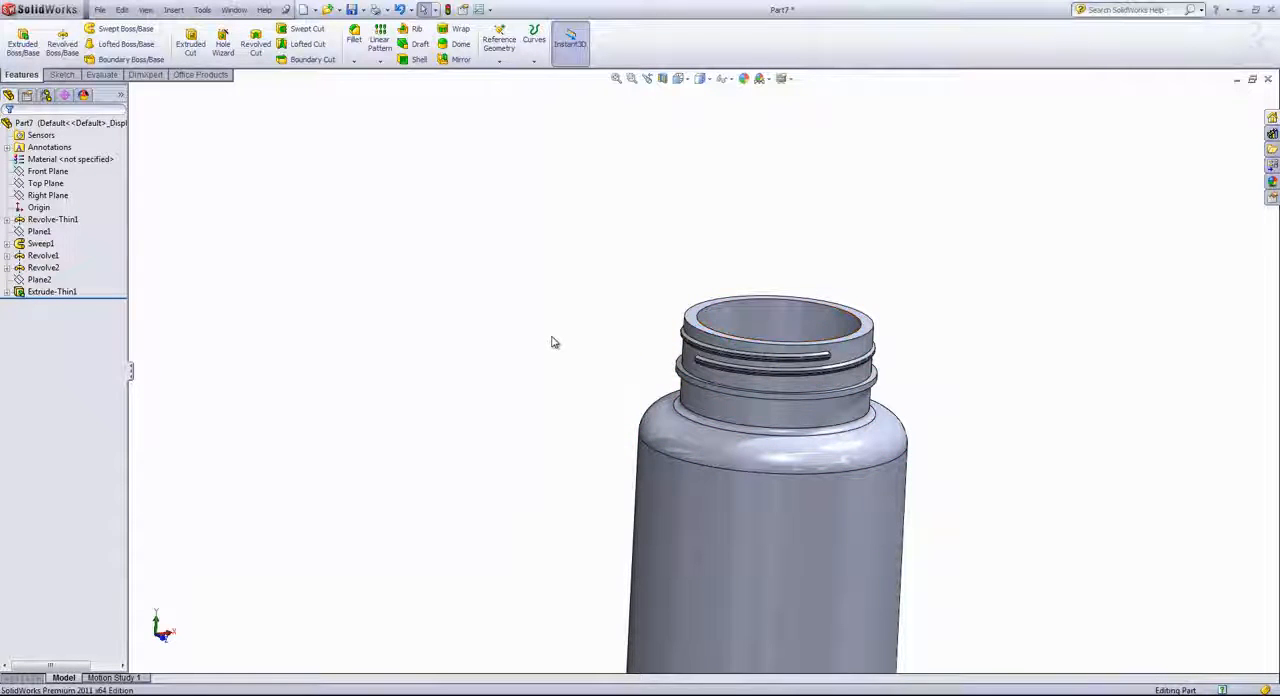
Apply the white medium gloss plastic appearance to the whole bottle
scroll(557, 350, up, 5)
middle_drag(578, 363, 569, 296)
scroll(815, 457, down, 3)
mouse_move(808, 450)
middle_down()
mouse_move(797, 440)
mouse_move(789, 472)
middle_up()
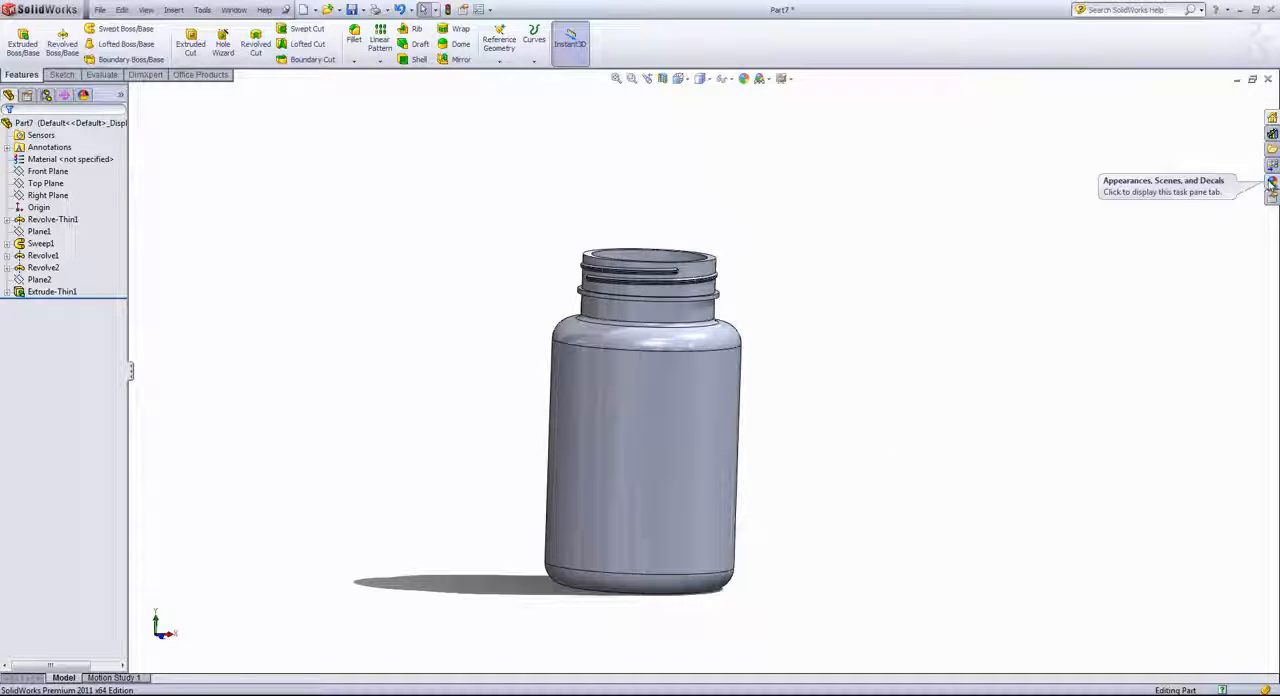
click(1272, 183)
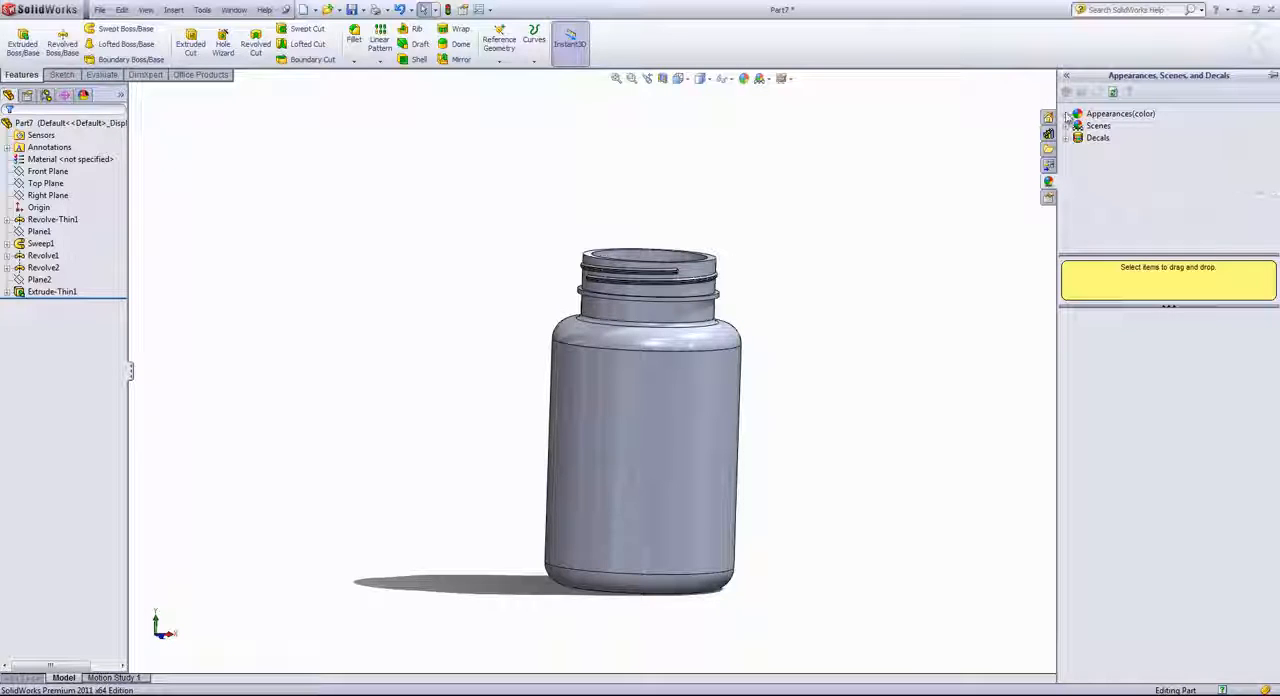
click(1069, 116)
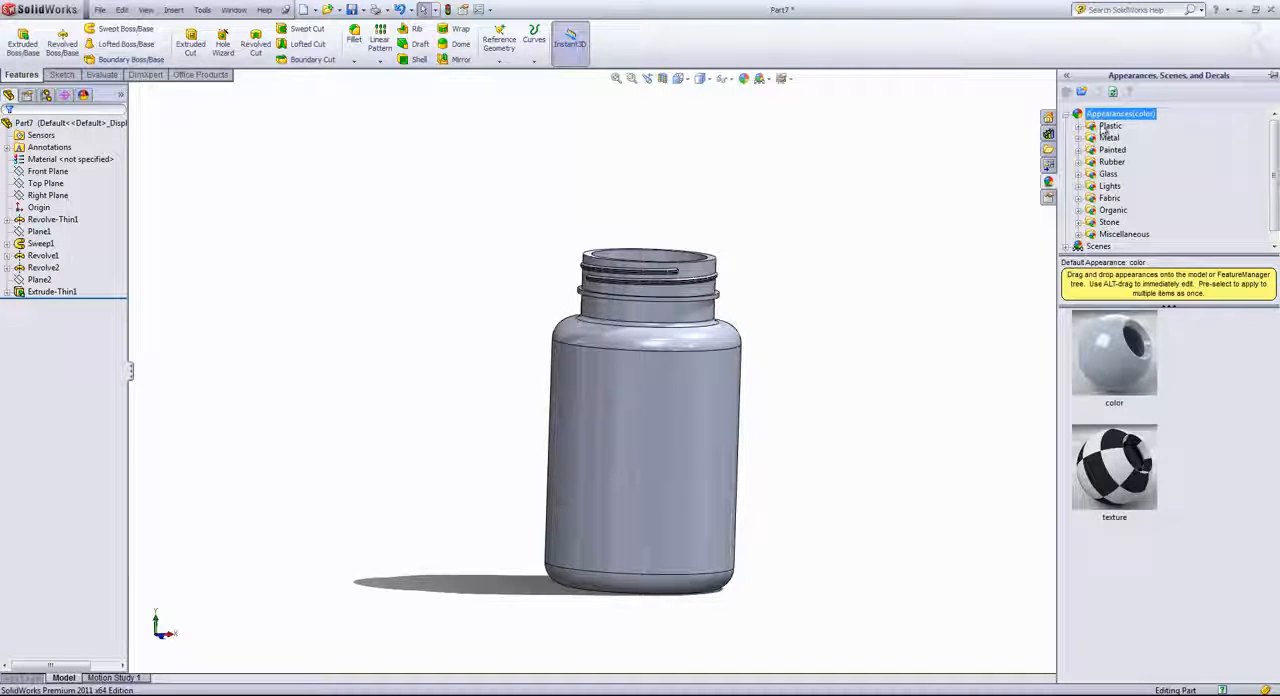
double_click(1108, 127)
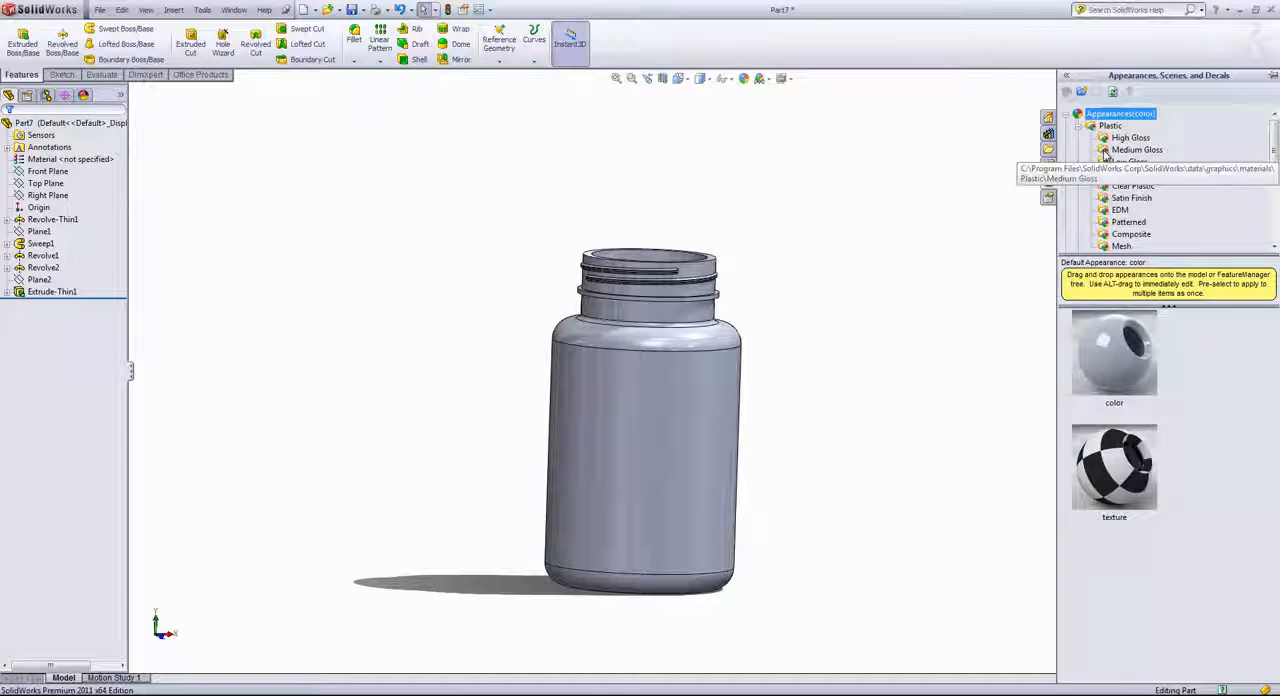
click(1110, 150)
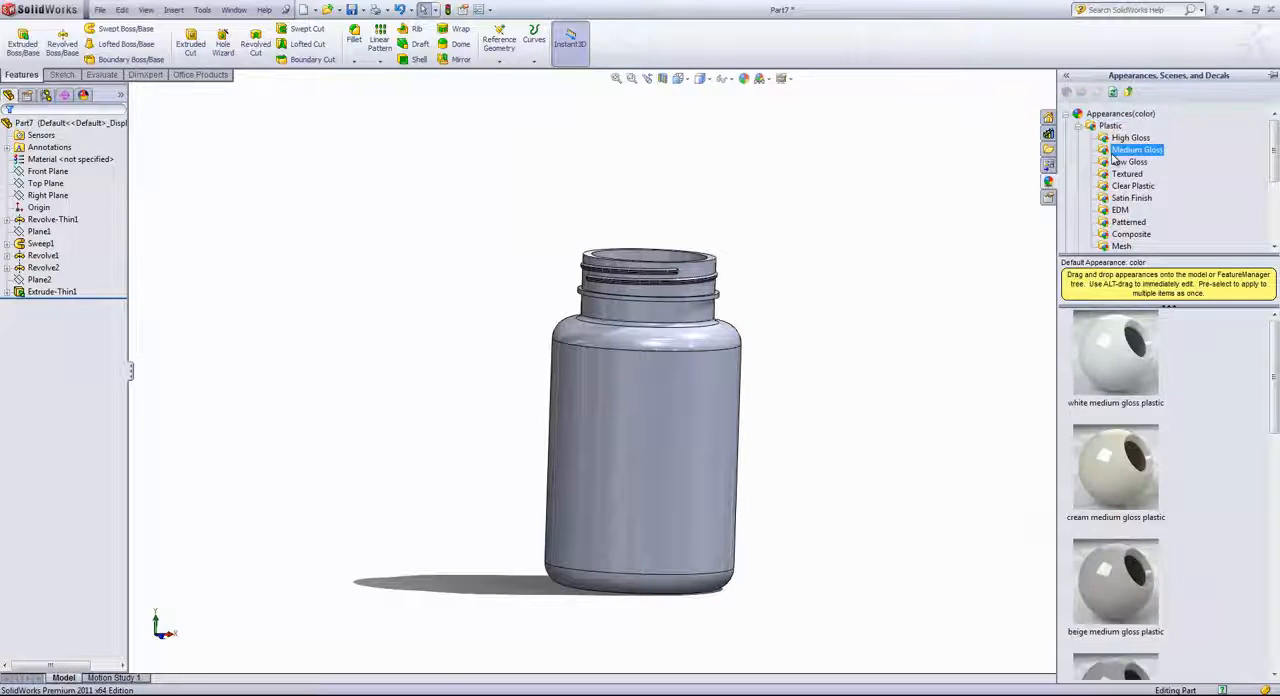
drag(1141, 358, 1040, 383)
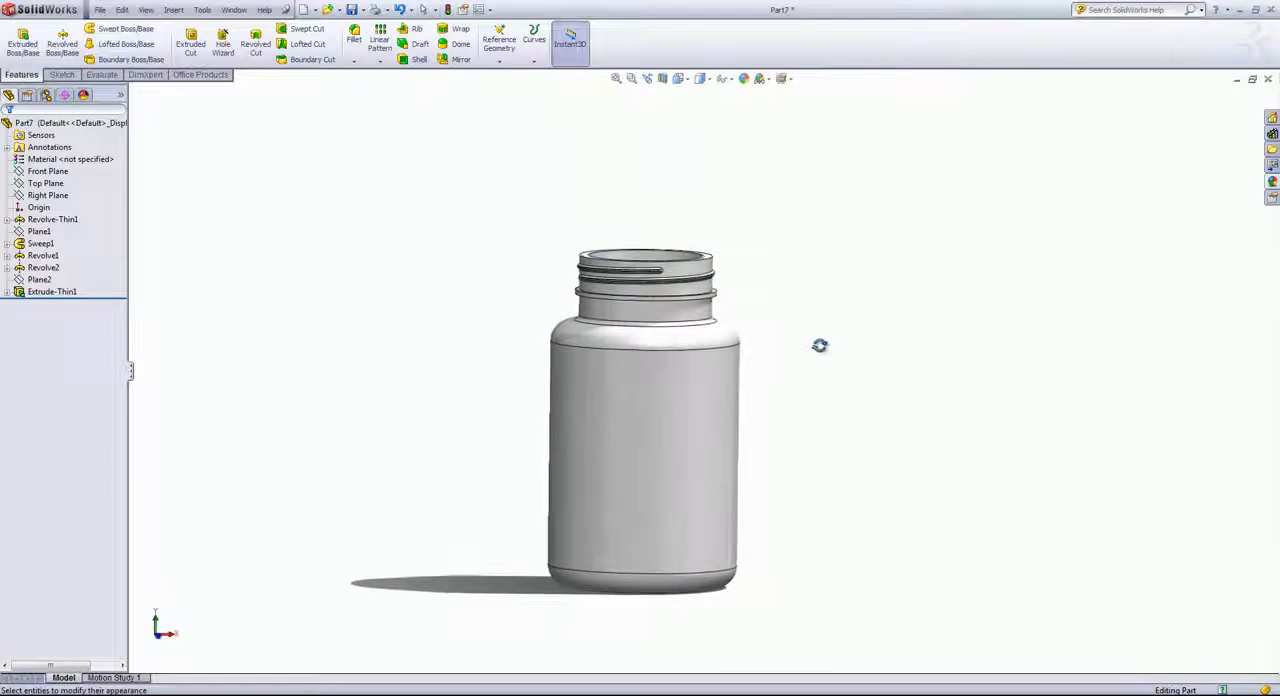